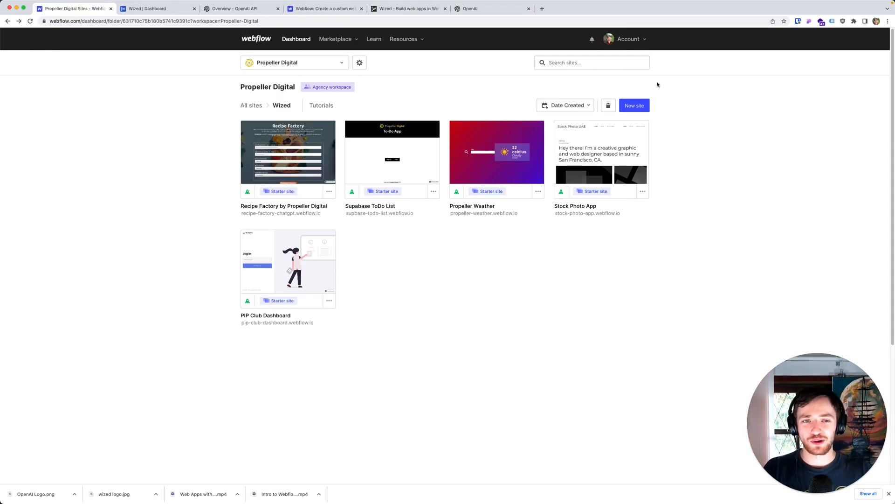
Step: Create a new blank site named "ChatGPT Story Generator"
click(626, 107)
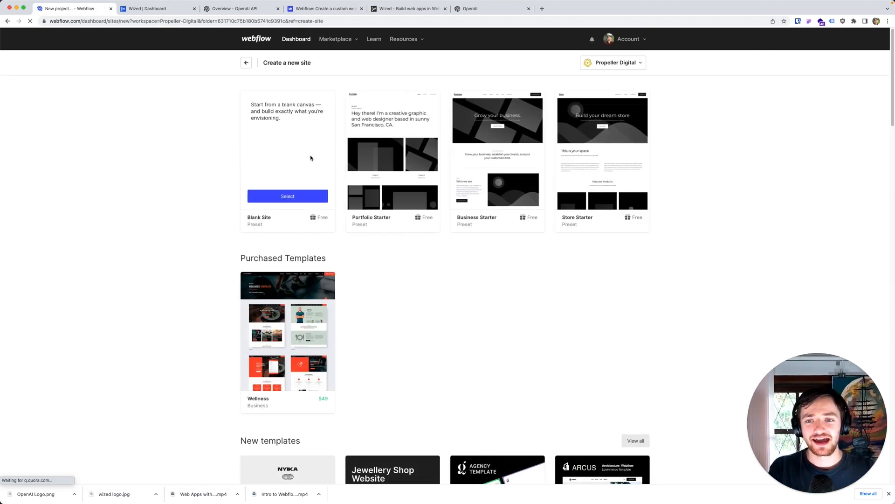
click(304, 192)
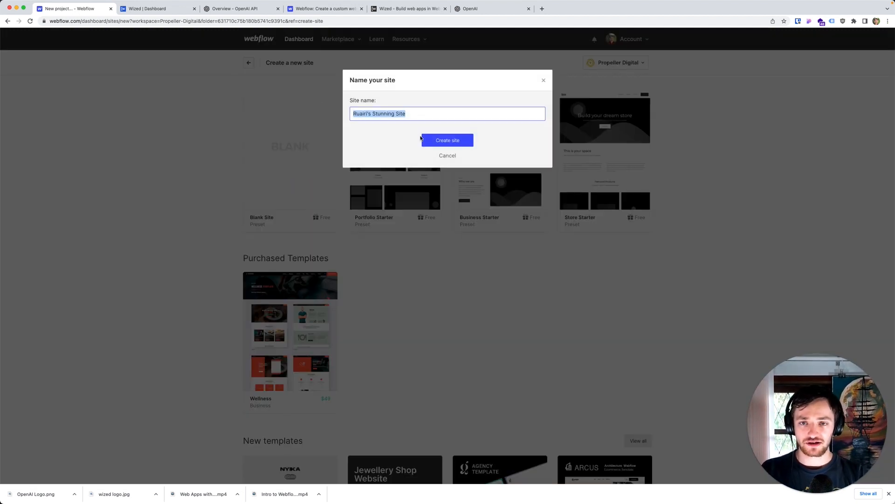
text(ChatGPT Stroy)
key(BackSpace)
key(BackSpace)
key(BackSpace)
text(ory Generator)
click(432, 141)
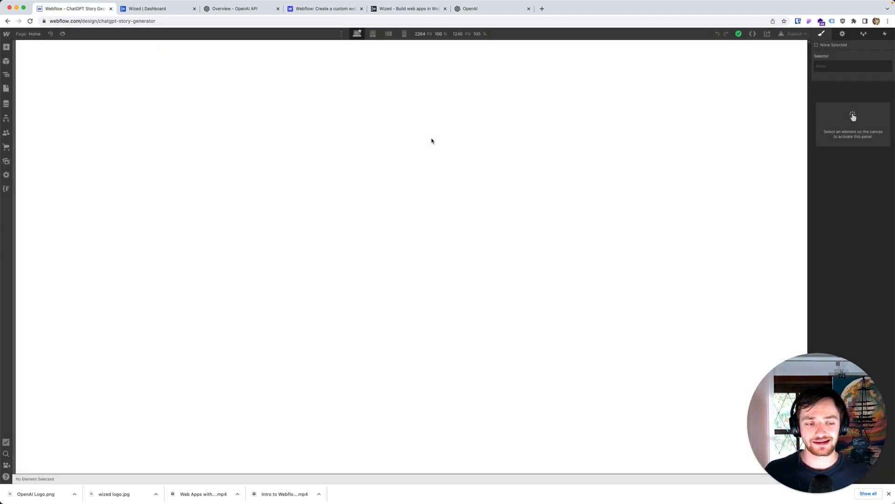
Step: Add a section to the empty page and place a container inside it
key(super+e)
text(sect)
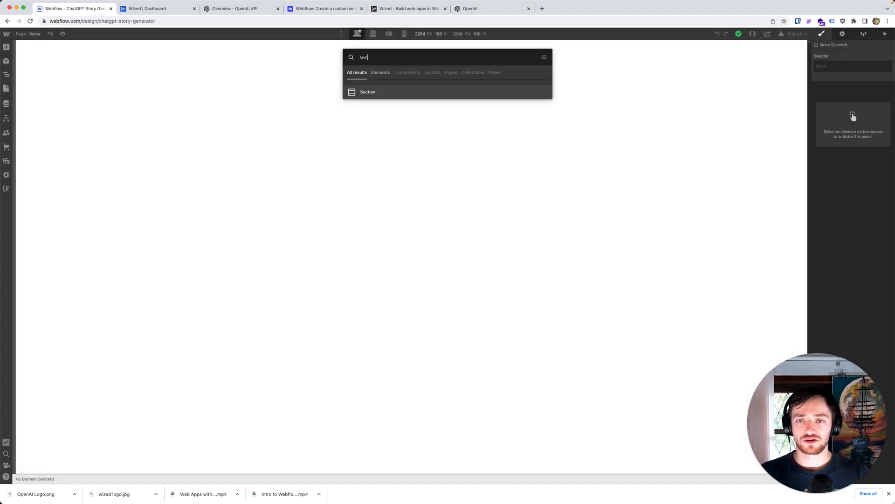
click(379, 109)
drag(382, 126, 376, 56)
key(super+e)
text(con)
Step: Add an H1 heading in the container reading the creator's first name in possessive form followed by "ChatGPT Story Generator"
key(super+e)
text(hea)
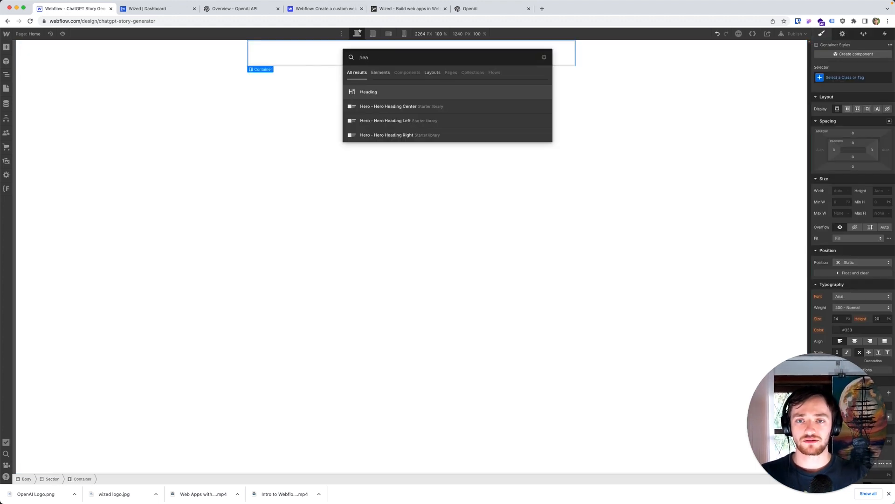
drag(380, 92, 353, 54)
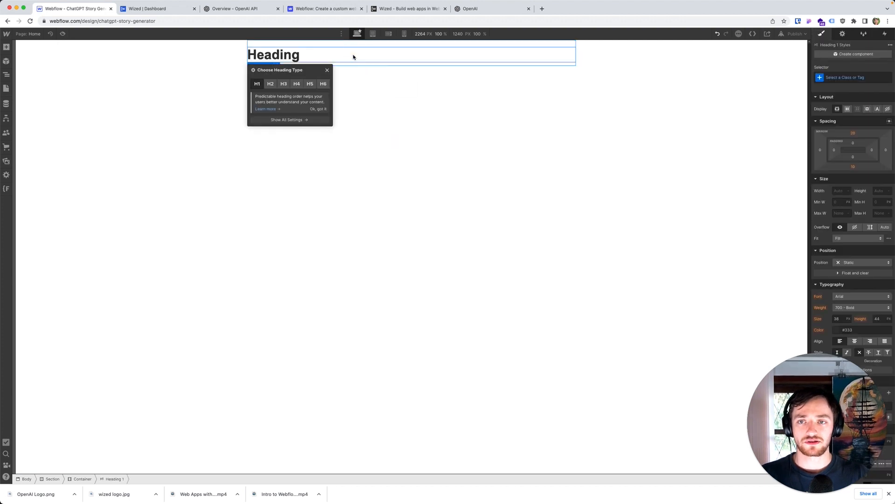
double_click(281, 56)
text(Rua)
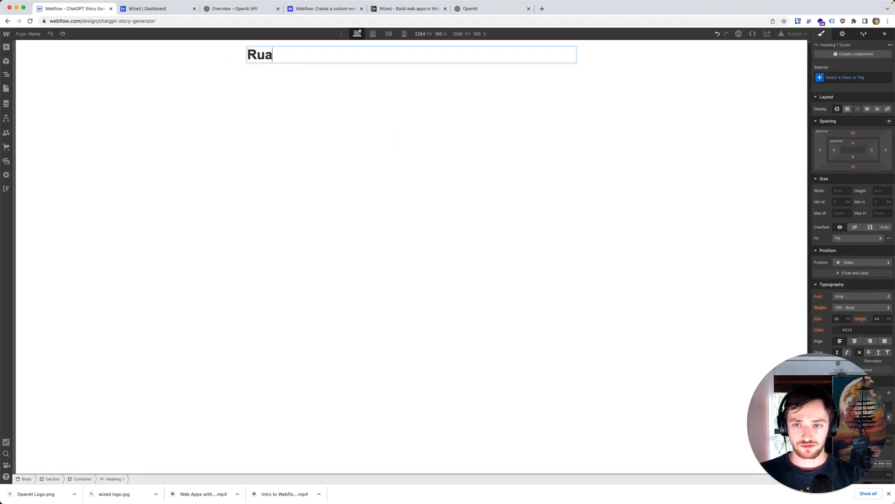
text(iri's ChatGP)
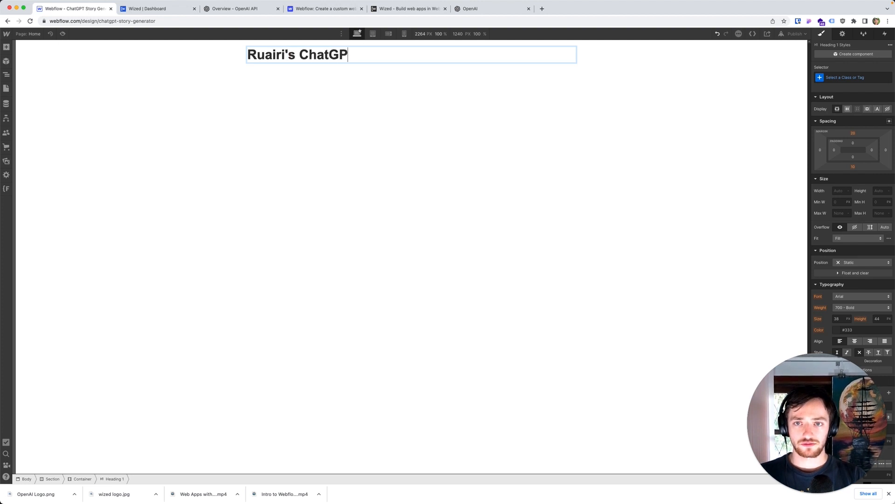
text(T Story Generator)
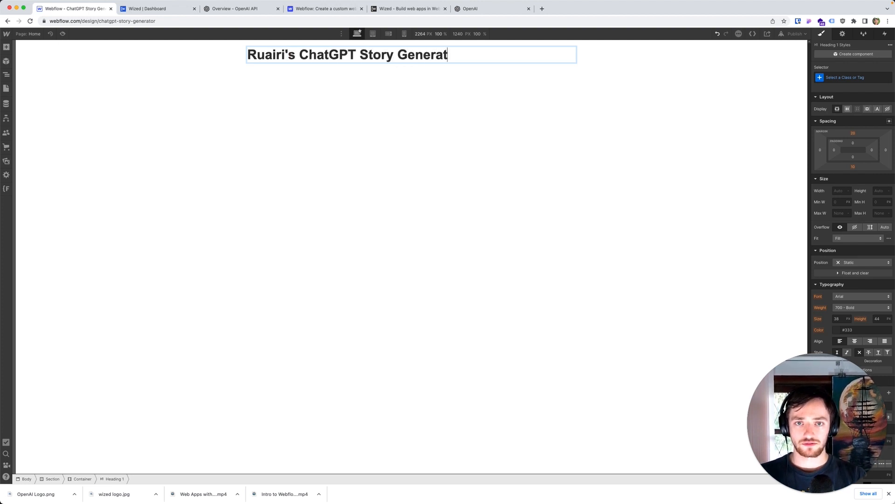
Step: Add a paragraph below the heading reading "Enter some text into the prompts below to generate a story using ChatGPT!"
click(296, 115)
key(super+e)
text(para)
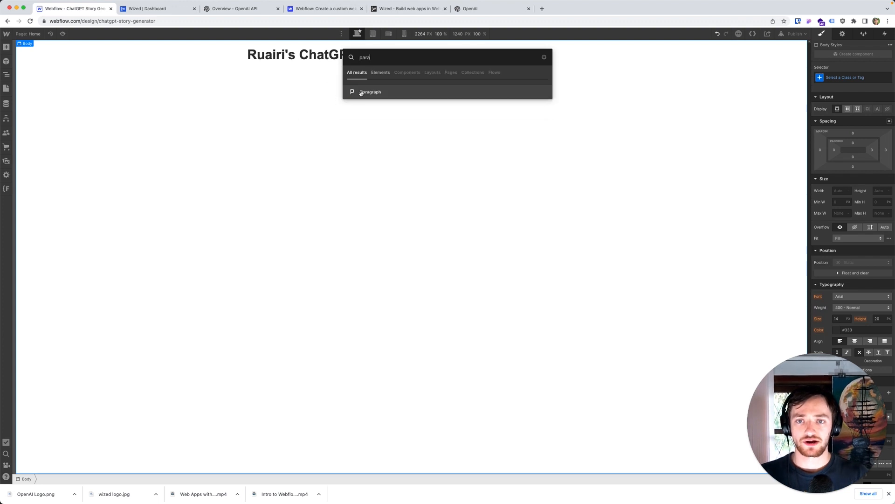
key(Return)
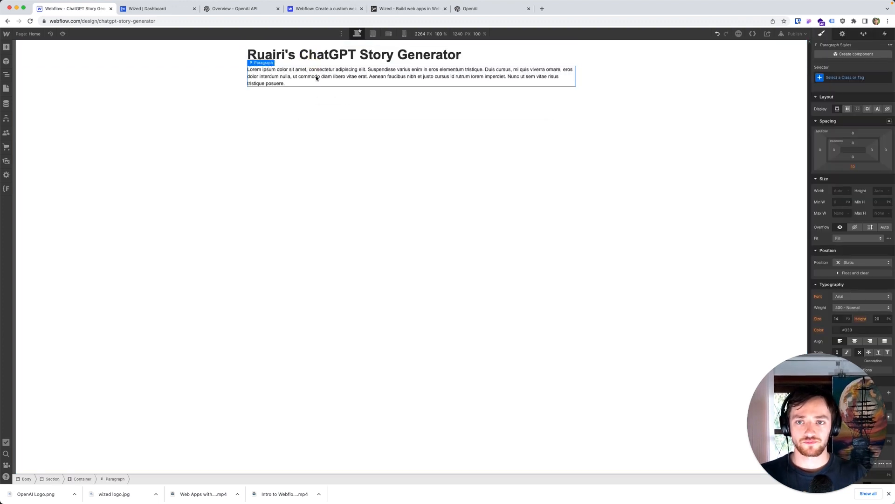
double_click(316, 76)
text(Enter some text into t)
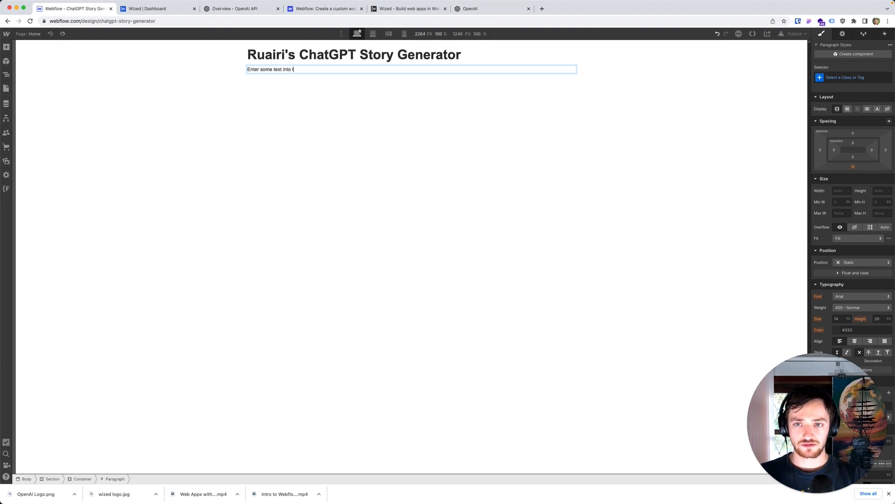
text(he prompts below to genera)
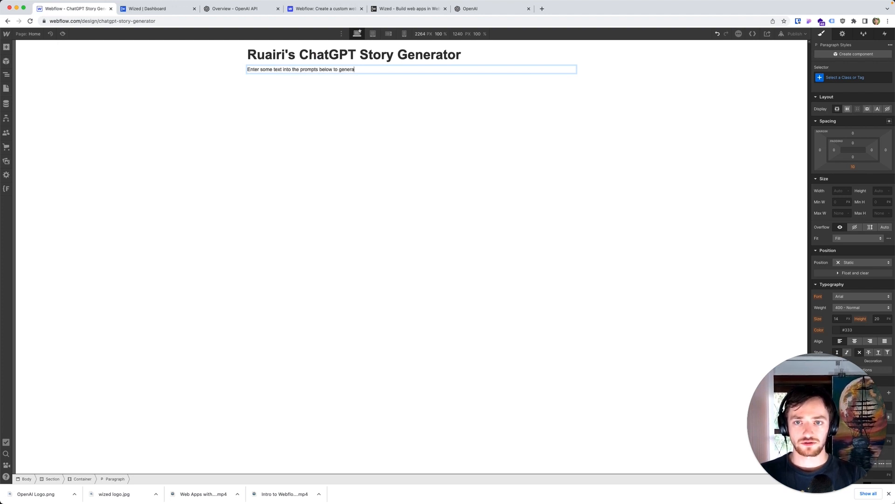
text(te a story )
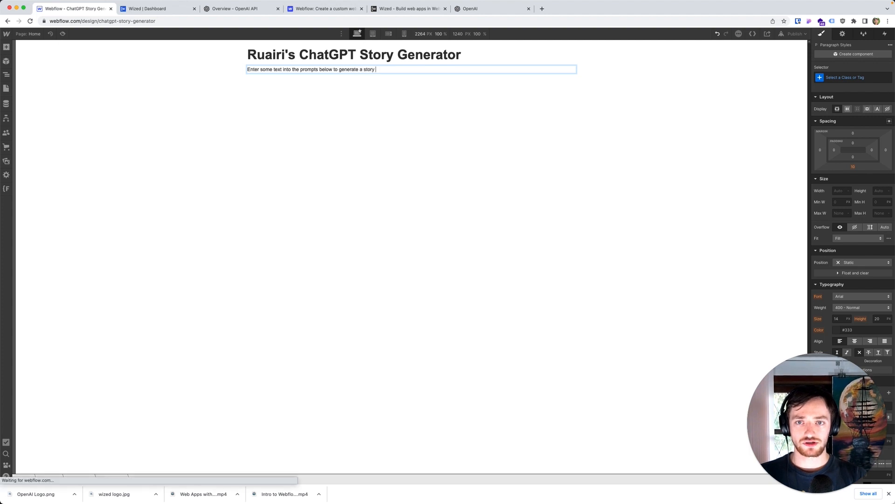
text(using ChatGPT!)
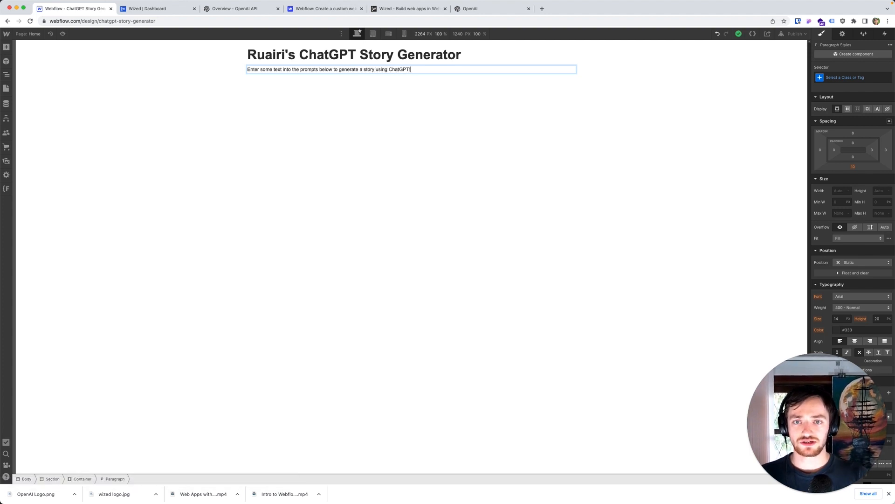
Step: Insert a Form Block below the paragraph in the container
click(328, 126)
key(super+e)
text(form)
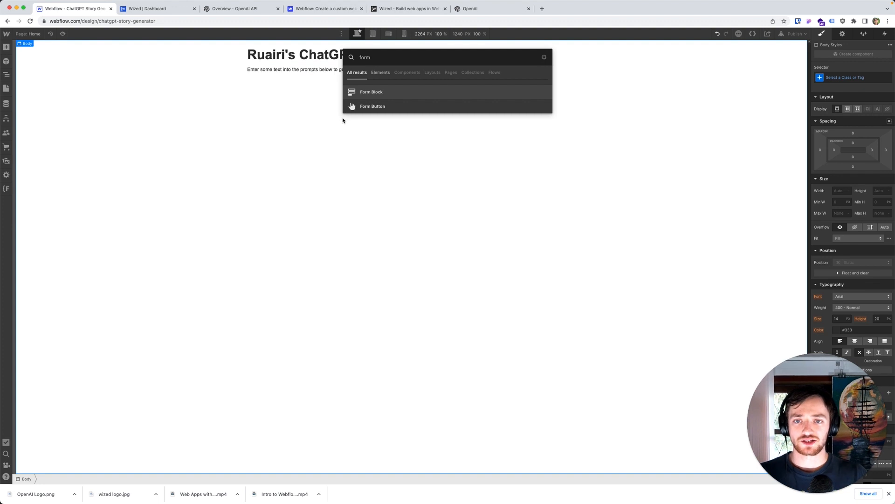
drag(351, 92, 351, 72)
click(499, 224)
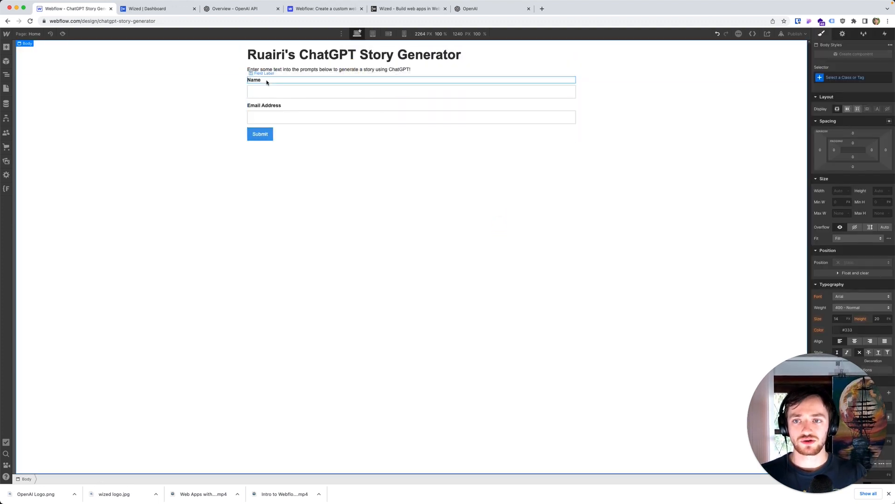
key(super+e)
text(div)
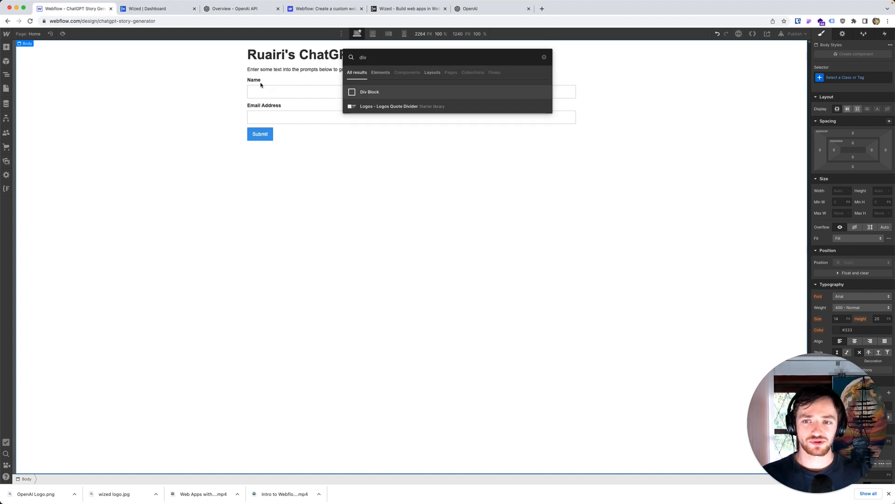
click(256, 80)
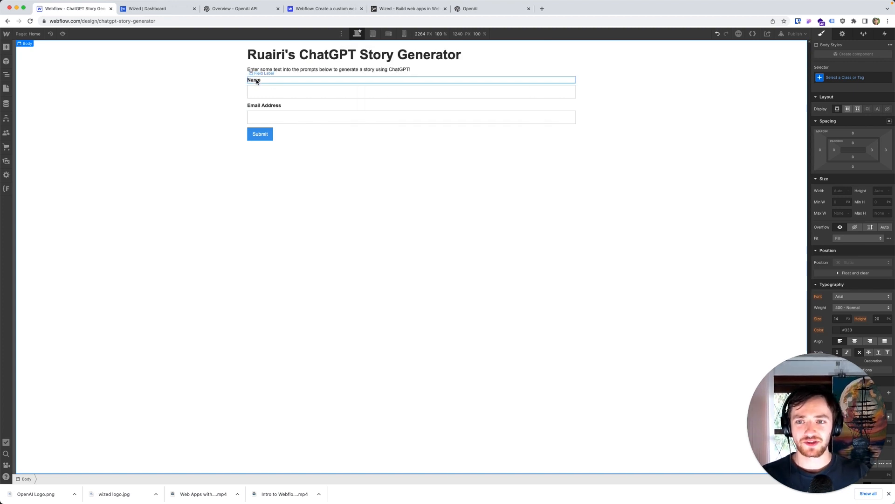
Step: Change the form's first field label to "People in the story"
double_click(256, 80)
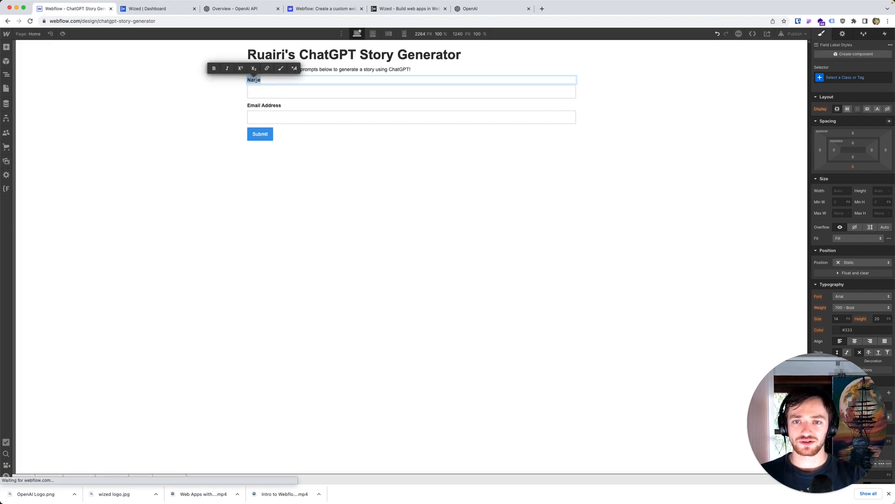
text(People in t)
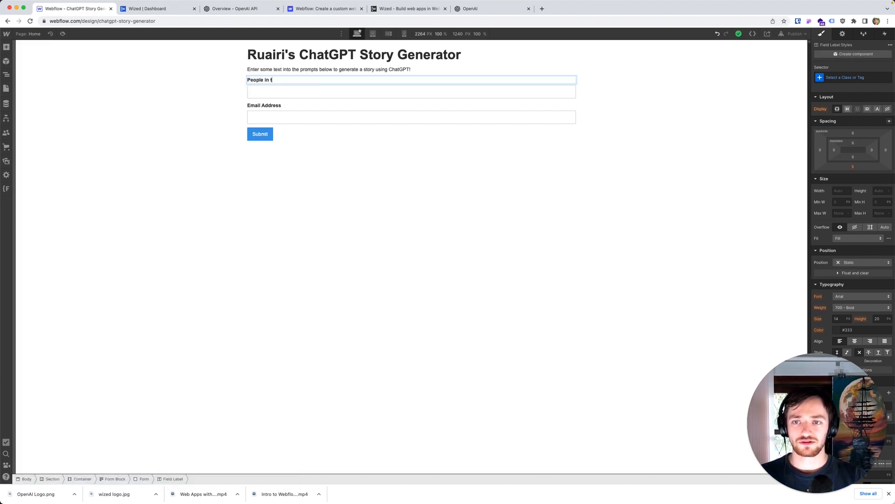
text(he story)
Step: Change the form's second field label to "Location of the story"
click(260, 104)
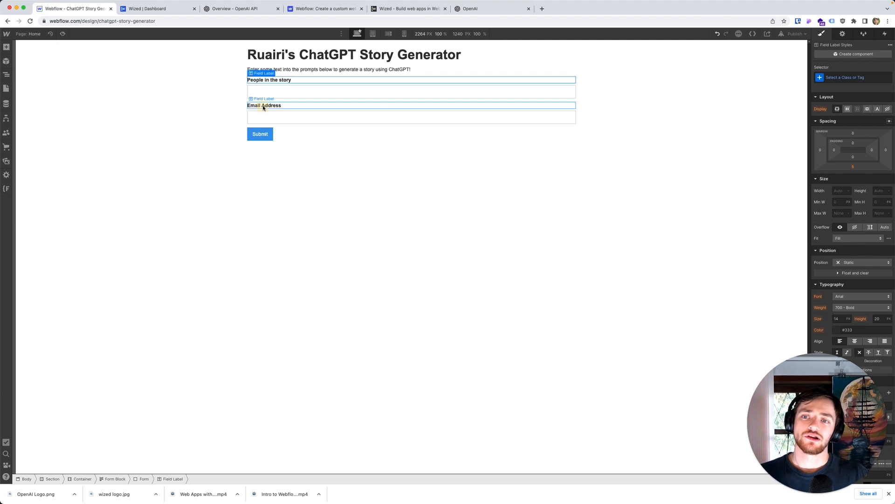
double_click(263, 105)
text(Location of h)
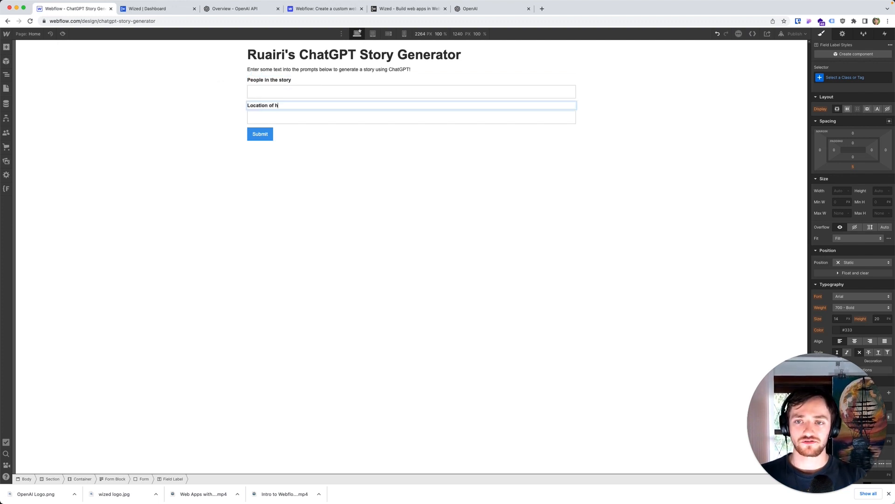
key(BackSpace)
text(the story)
key(Escape)
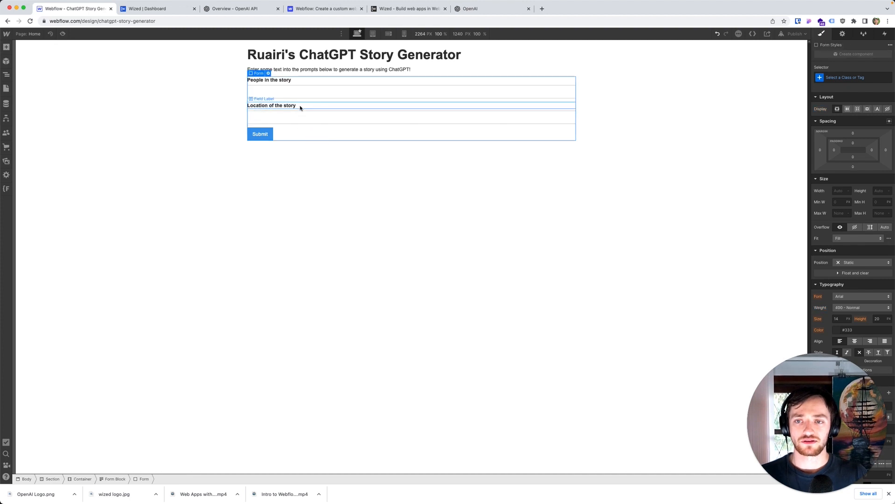
Step: Duplicate the location label and its text field to form a third labelled input above the Submit button
right_click(300, 106)
click(326, 174)
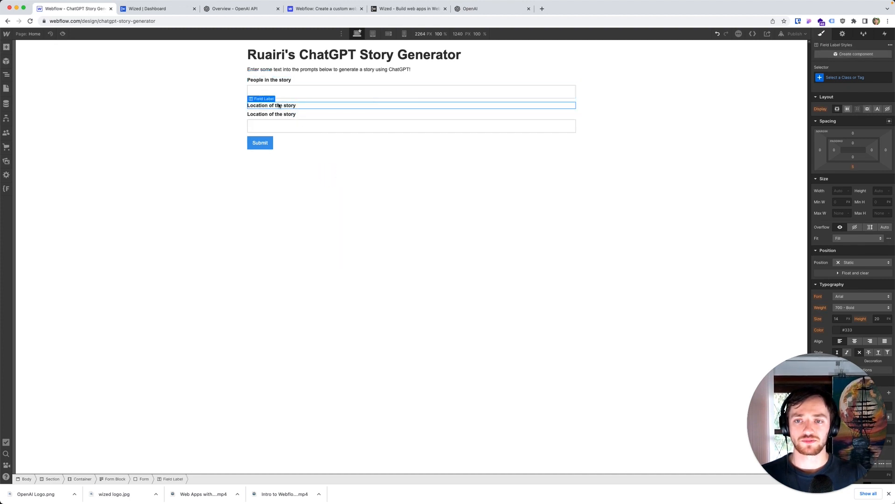
drag(282, 132, 296, 151)
right_click(285, 116)
click(299, 183)
Step: Change the third field label to "What happens in the story"
double_click(285, 131)
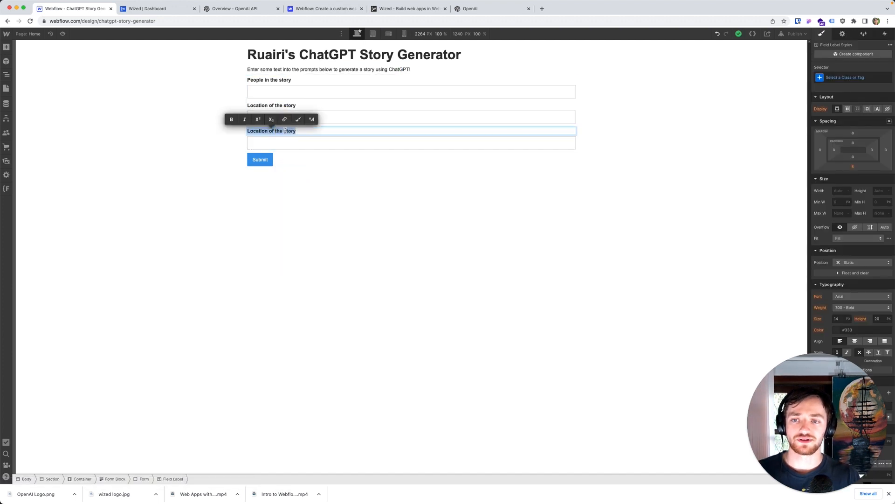
text(Wha)
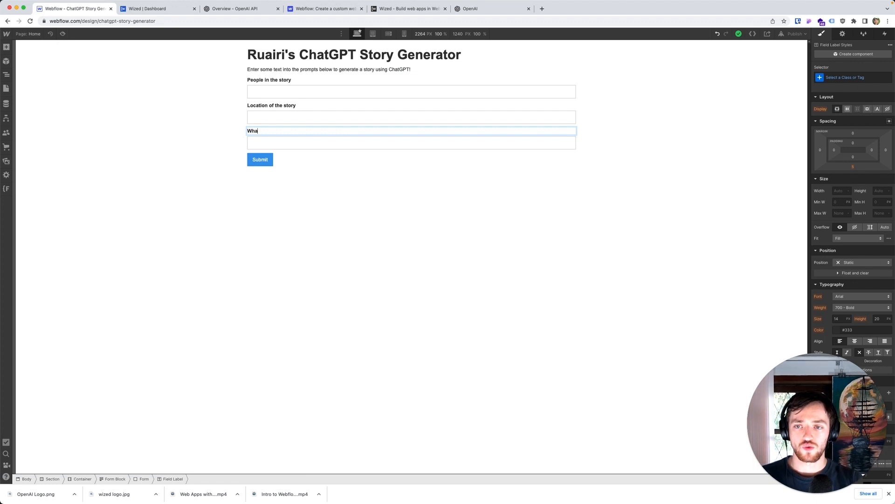
text(t happens in the story)
click(303, 191)
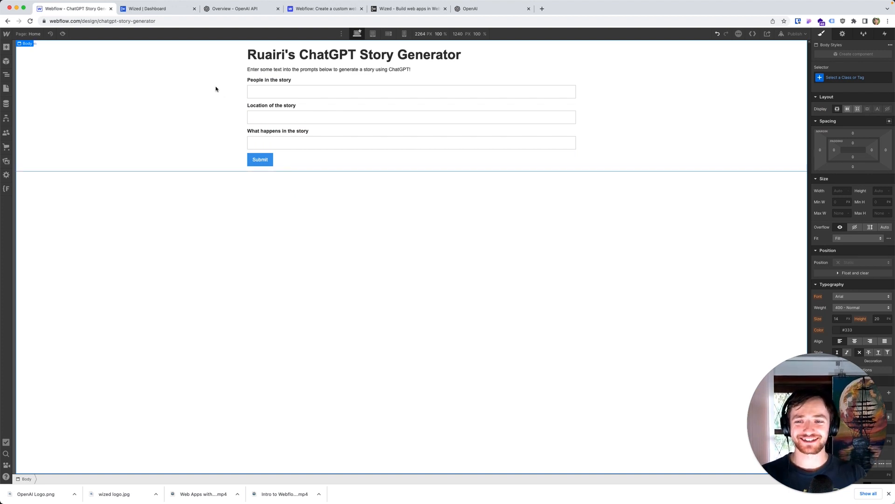
Step: Set the name of the text field under "People in the story" to "People in Story" in its settings
click(271, 90)
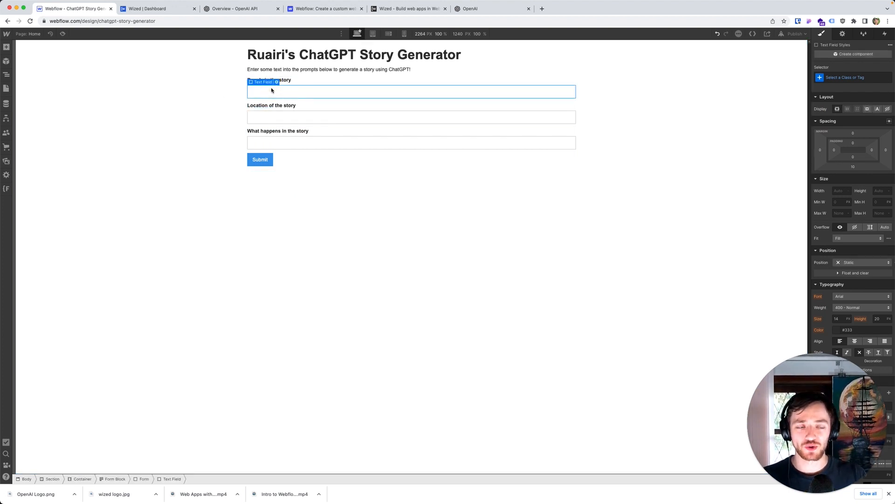
key(d)
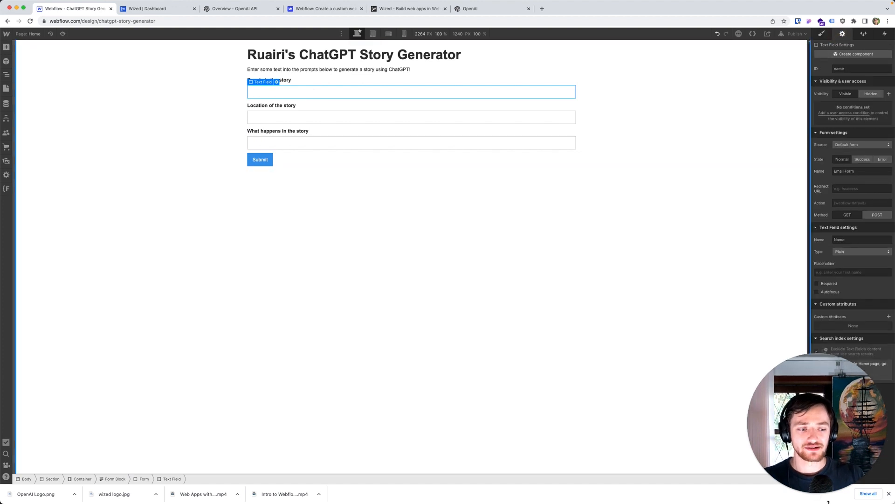
click(802, 495)
double_click(855, 239)
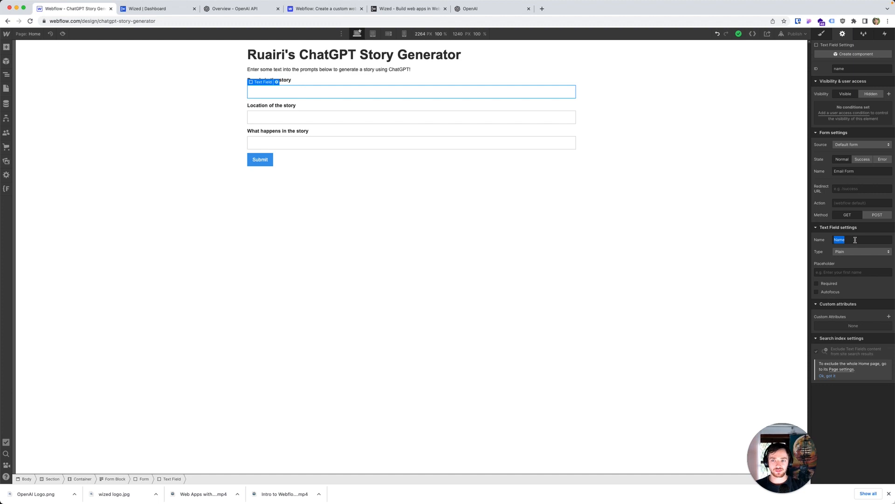
click(548, 211)
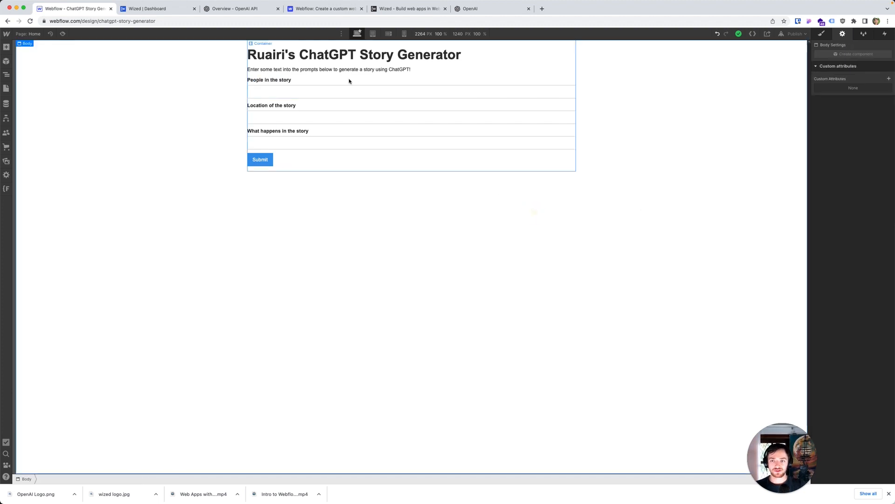
click(422, 92)
click(855, 240)
double_click(855, 241)
text(People in Story)
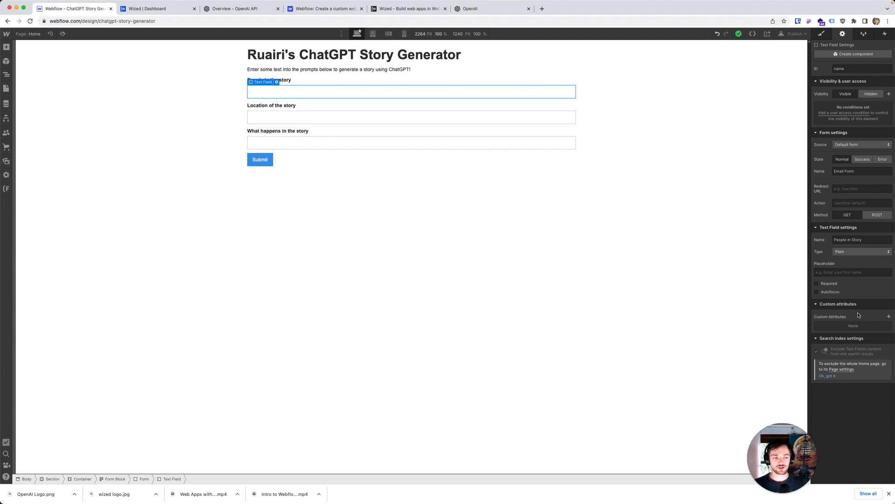
Step: Add a custom attribute to the people text field with name w-el and value input_peopleInStory
click(889, 316)
click(842, 343)
text(w-el)
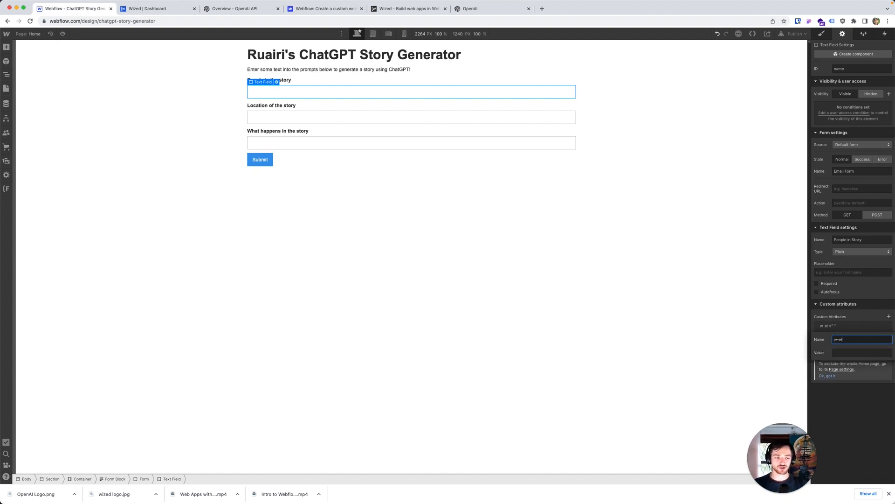
key(Tab)
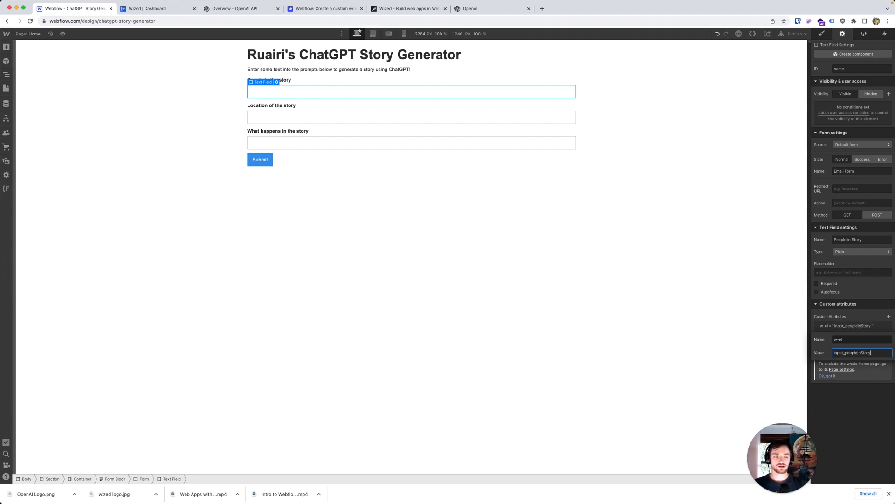
Step: Name the text field under "Location of the story" "Location" and add a w-el custom attribute with a value starting input_locationOfSt
click(572, 117)
triple_click(859, 241)
text(Location)
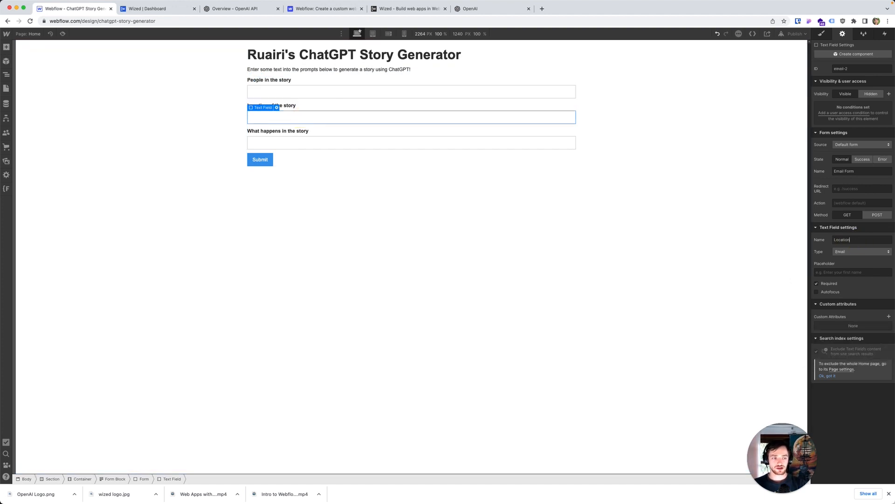
click(889, 316)
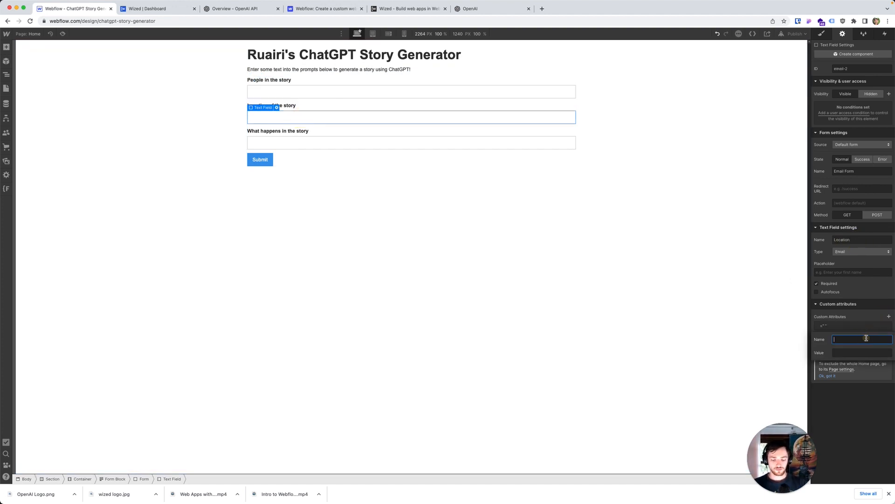
text(w-el)
key(Tab)
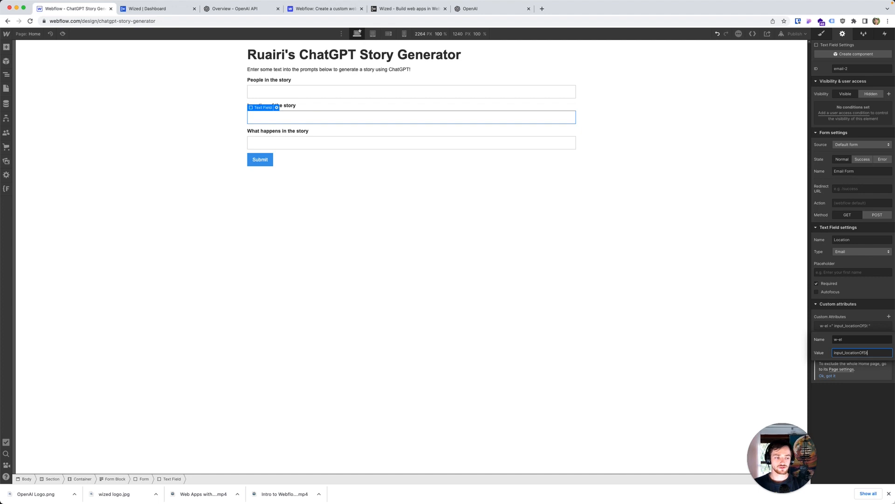
Step: Add a w-el custom attribute to the text field under "What happens in the story", with a value starting input_whatHappe
click(351, 140)
click(889, 316)
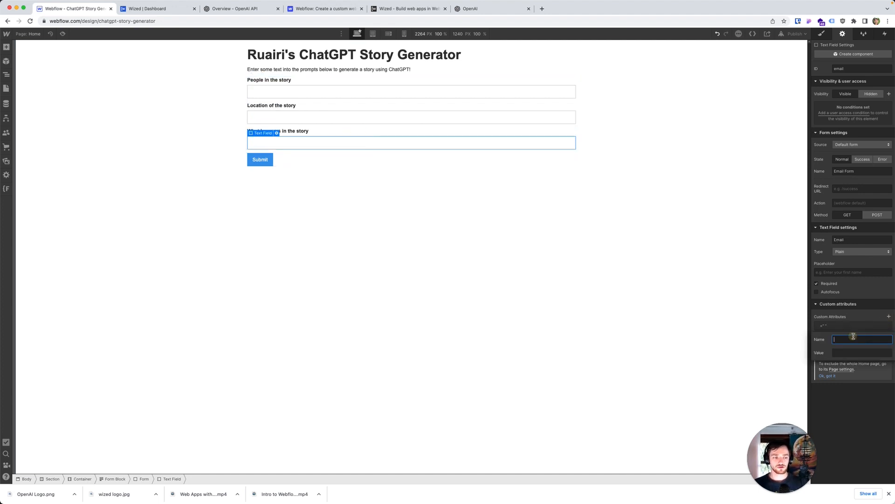
text(w0l)
key(Tab)
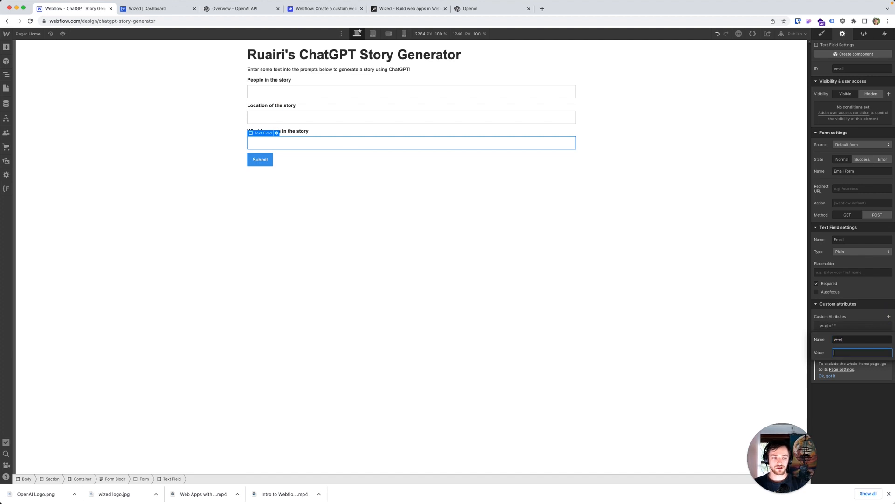
text(input_whatHappe)
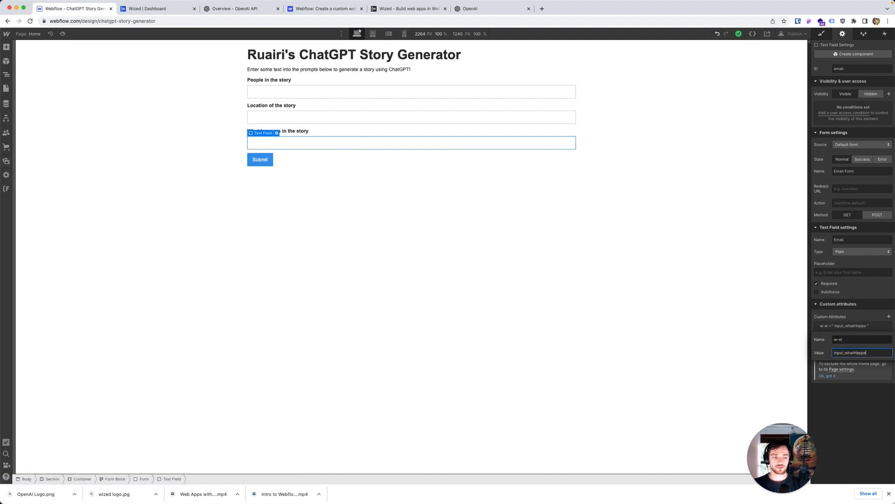
click(516, 240)
Step: Change the submit button's text to "Generate a Story!"
double_click(261, 160)
double_click(282, 186)
text(Generate a Story!)
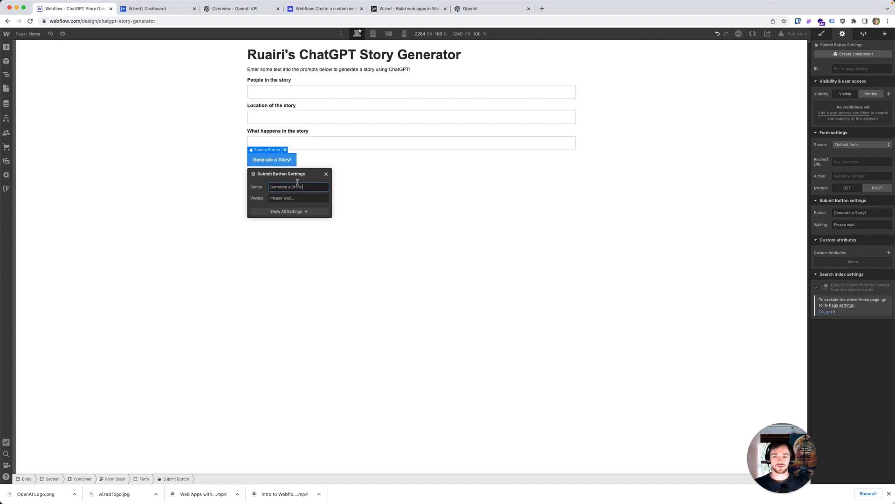
click(344, 174)
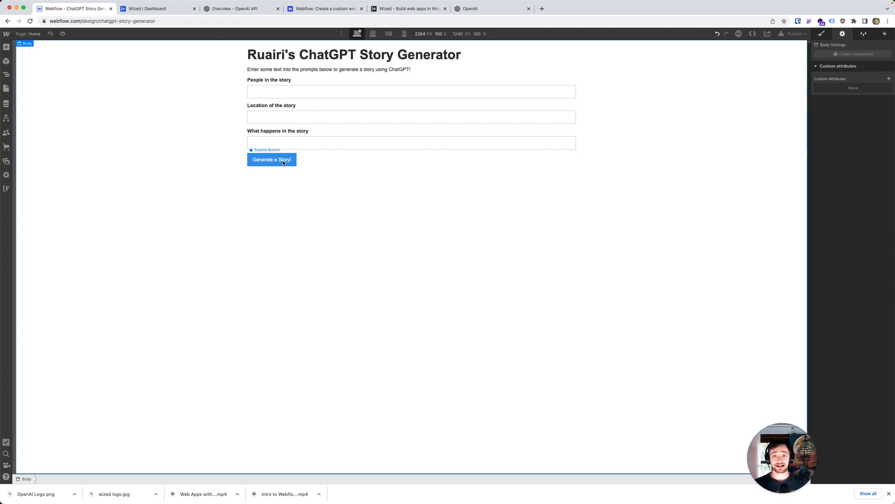
Step: Add a custom attribute to the submit button with name w-el and a value starting button_genera
click(284, 161)
click(889, 253)
text(w-el)
key(Tab)
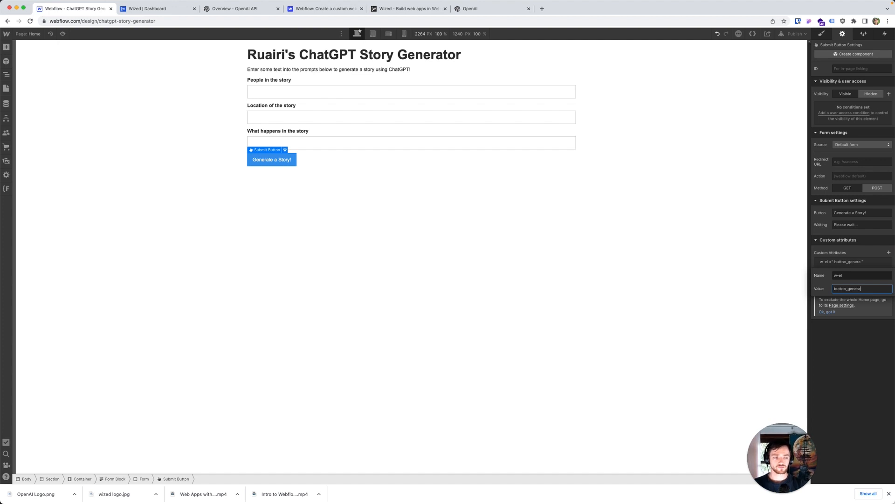
click(681, 312)
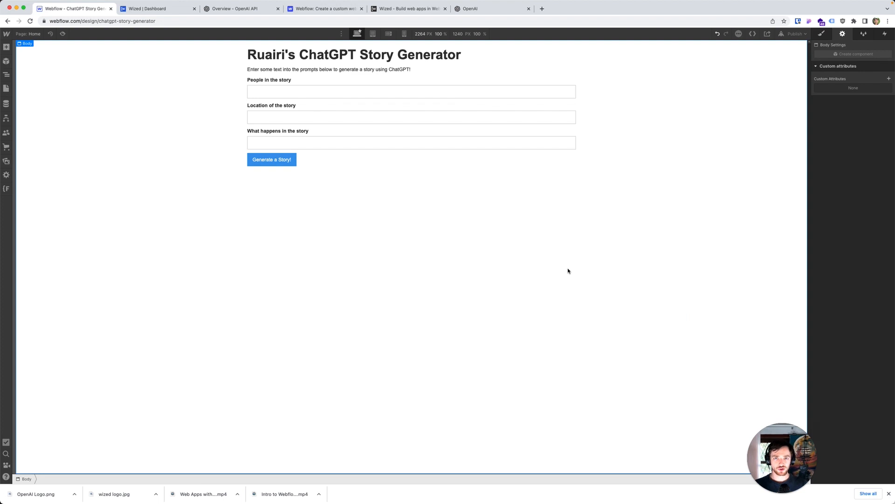
Step: Add a div block below the form inside the container and set its display to horizontal flex
key(super+e)
text(div)
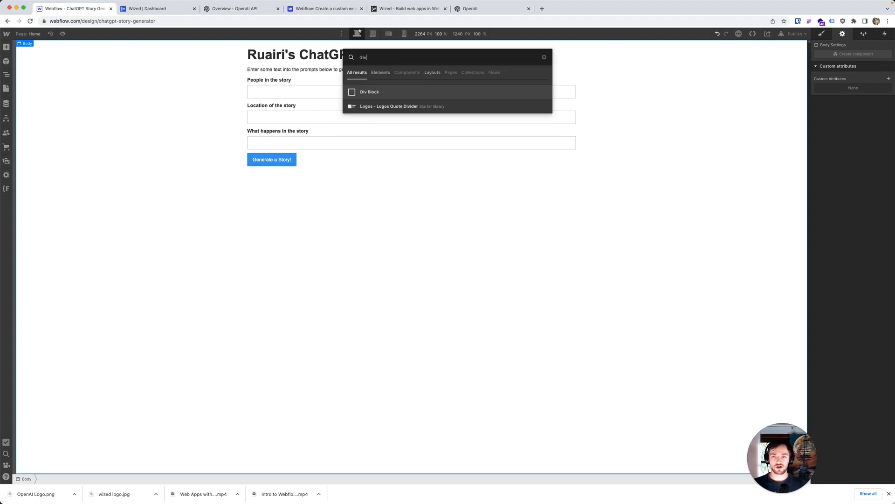
click(358, 103)
click(340, 170)
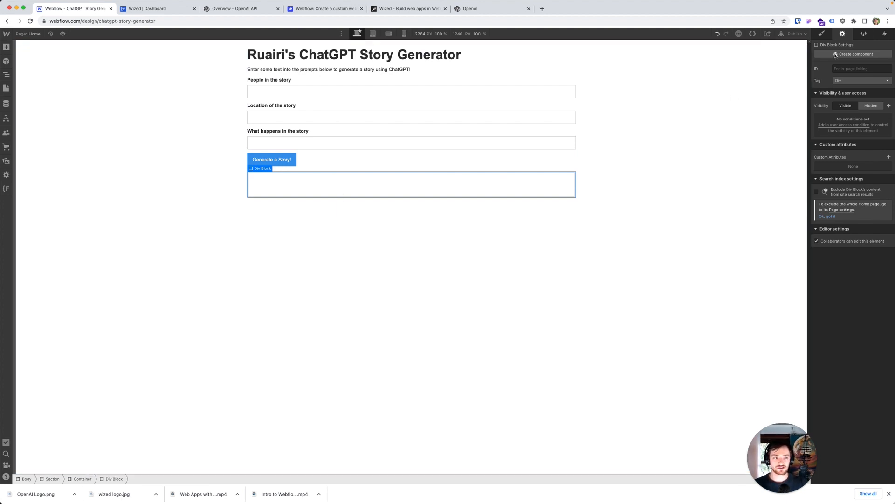
click(821, 34)
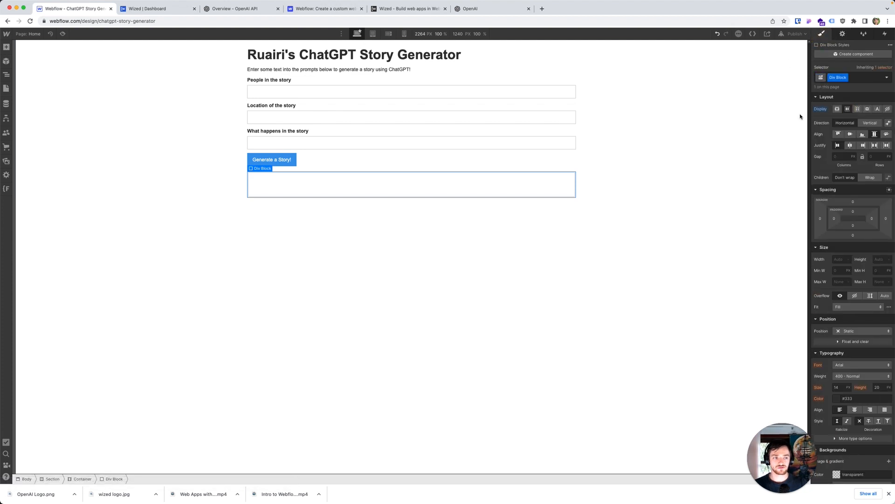
Step: Open LottieFiles in a new browser tab and search for "book" animations
key(super+t)
text(lott)
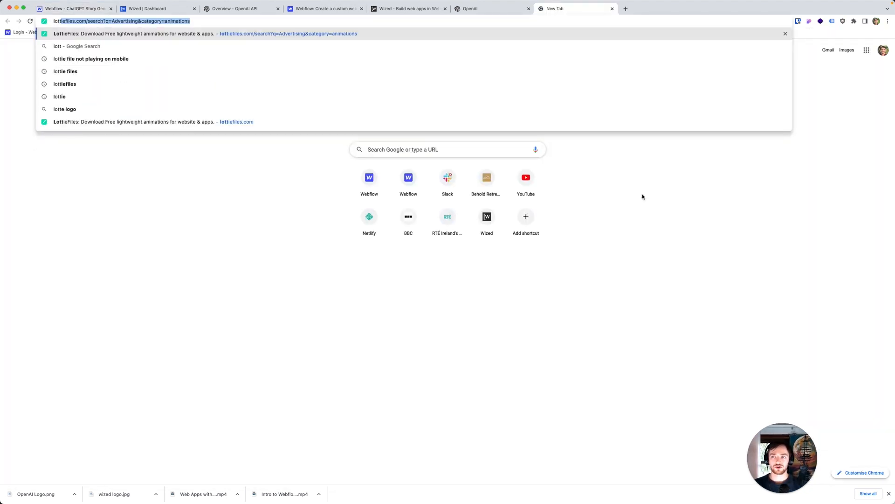
key(Return)
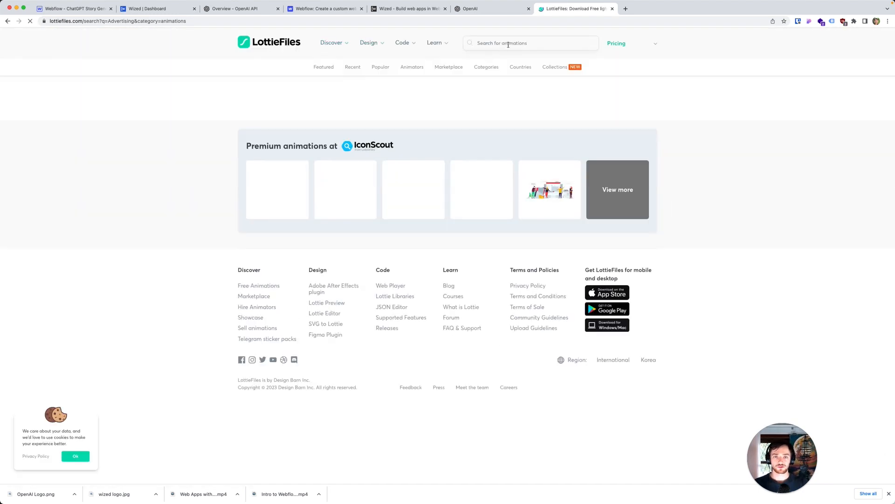
click(507, 42)
text(book)
key(Return)
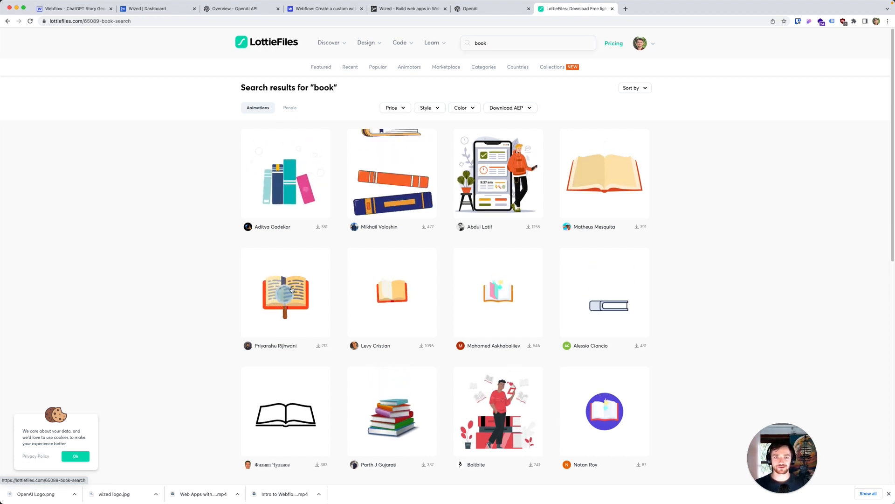
Step: Download the "Book search" animation as Lottie JSON and return to the Webflow page
click(292, 289)
click(511, 51)
click(484, 142)
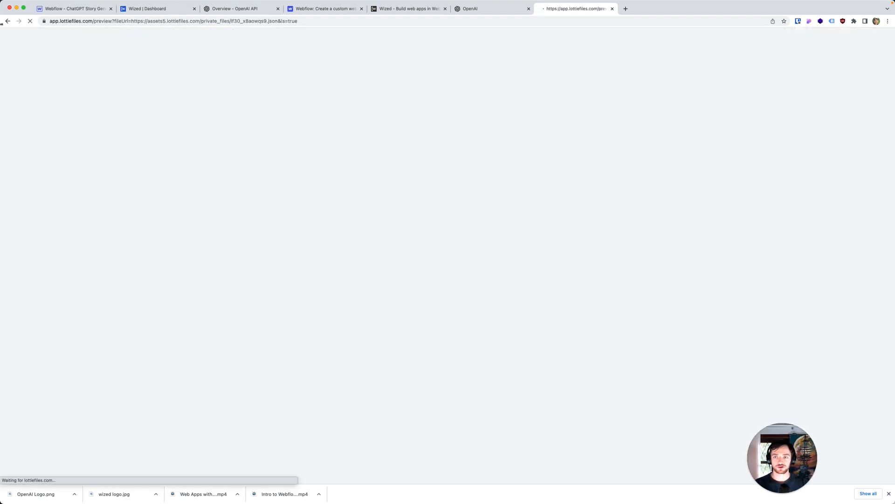
click(7, 21)
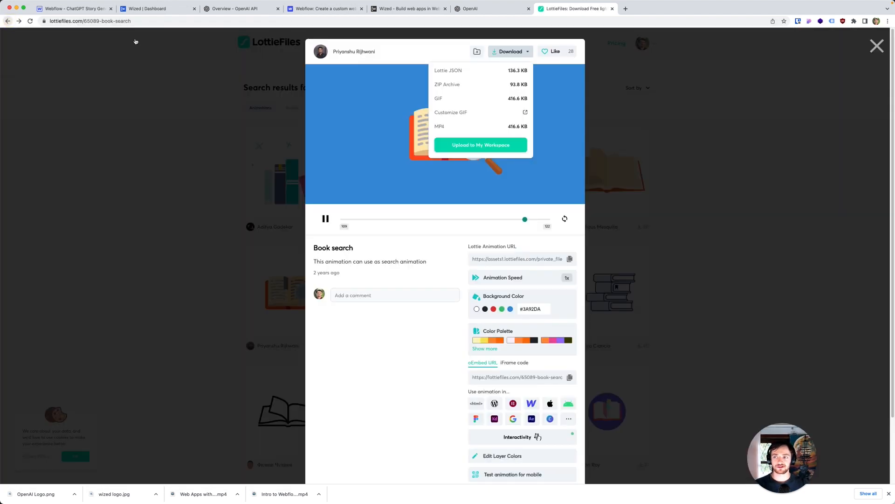
click(491, 70)
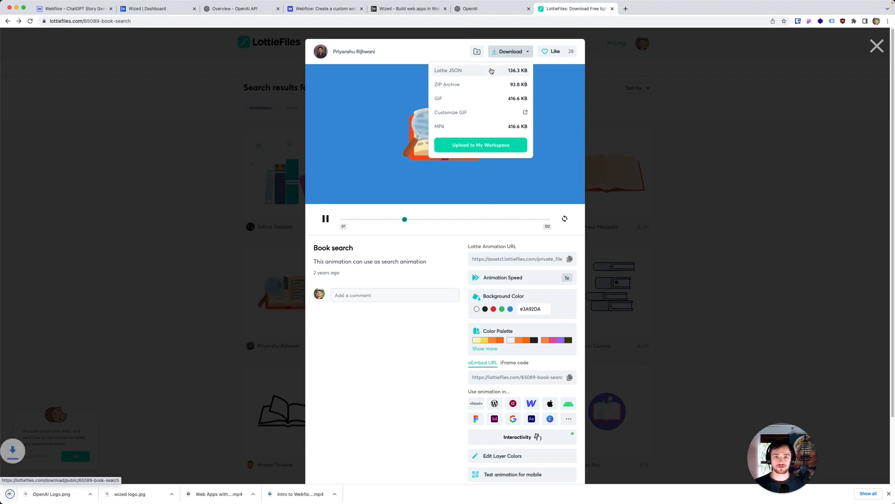
key(super+w)
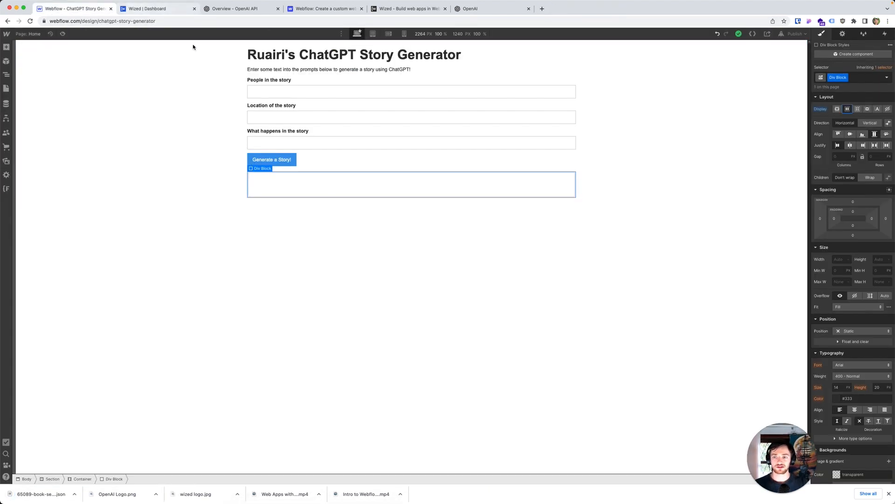
Step: Add a Lottie Animation element inside the div block below the form
key(super+e)
text(lott)
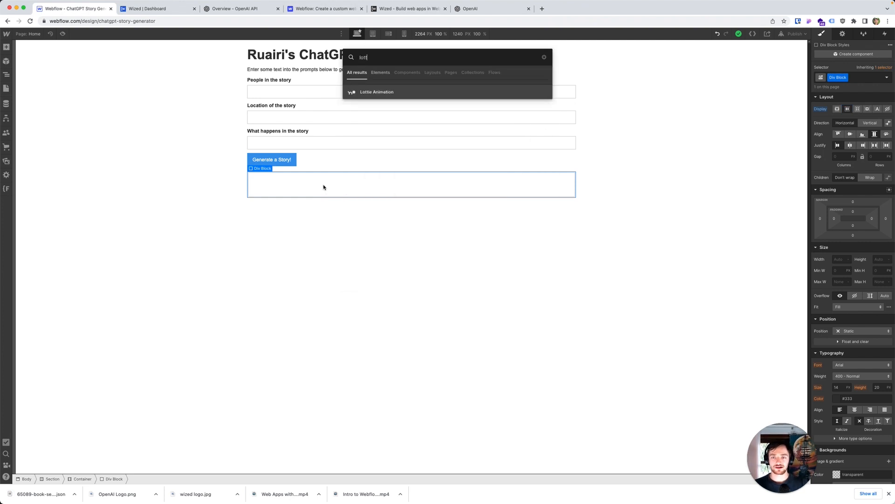
click(373, 92)
click(327, 184)
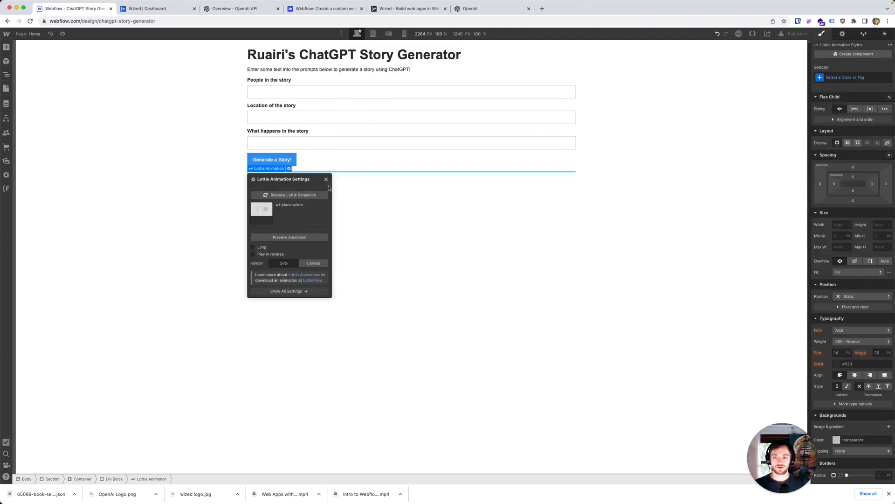
Step: Upload the downloaded 65089-book-search.json to the assets and replace the placeholder Lottie sequence with it
click(6, 161)
drag(56, 499, 81, 186)
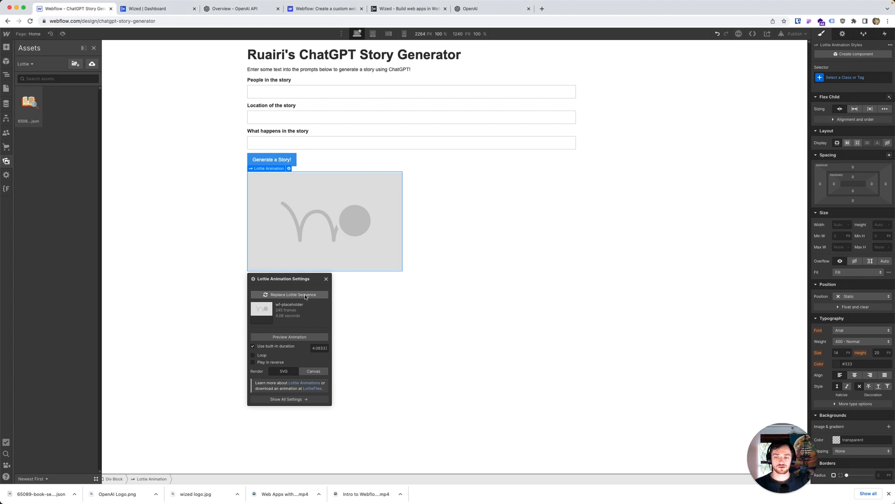
click(303, 295)
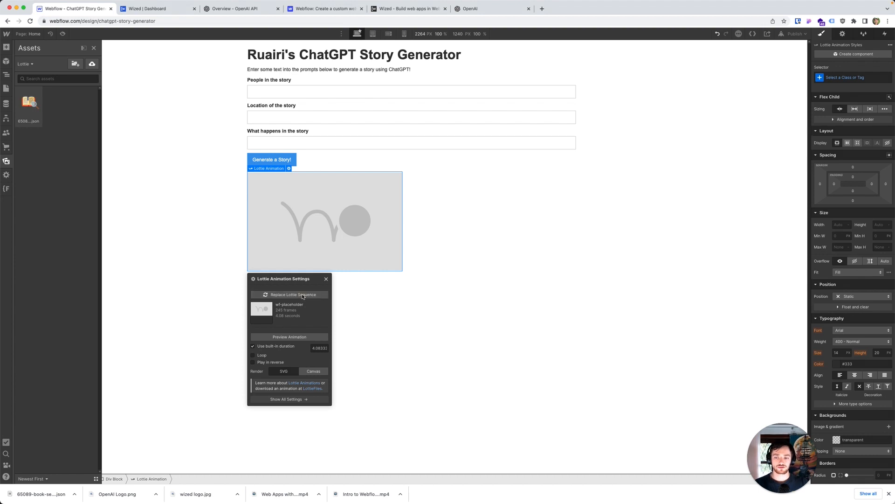
click(29, 103)
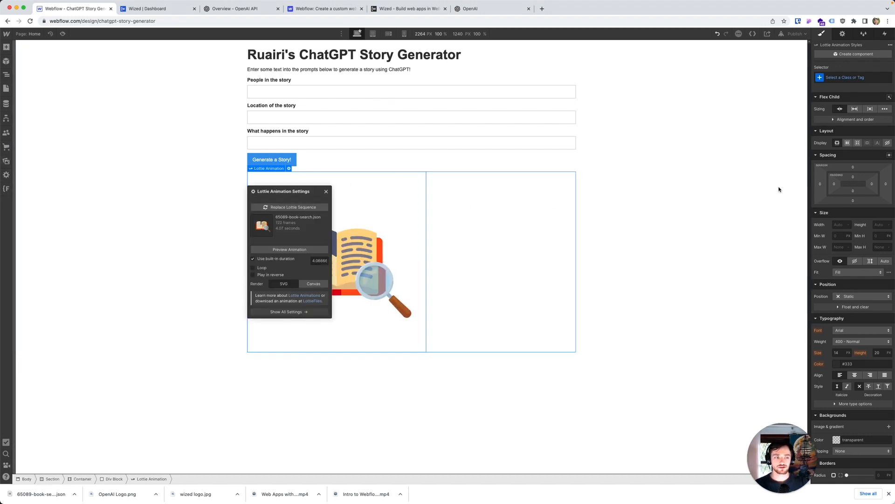
Step: Set the Lottie animation's width to 100px
click(842, 223)
text(100)
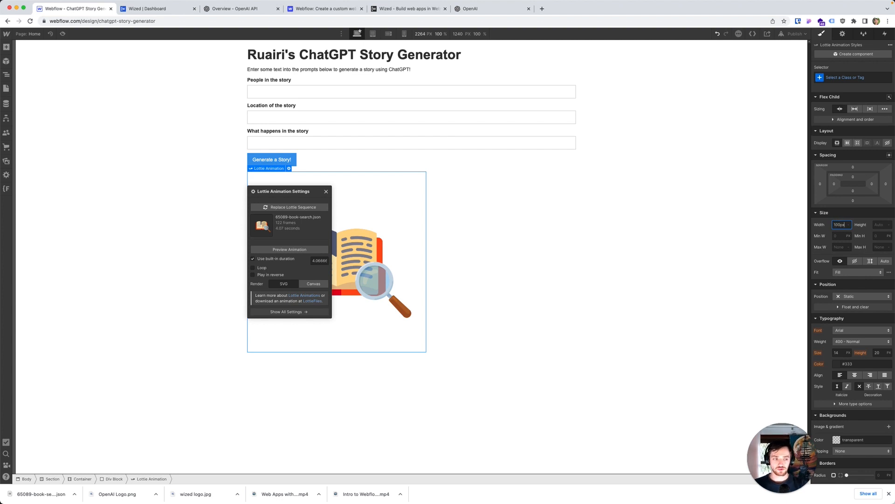
key(Return)
click(429, 254)
Step: Add a heading beside the book animation in the div block and make it an H2
key(super+e)
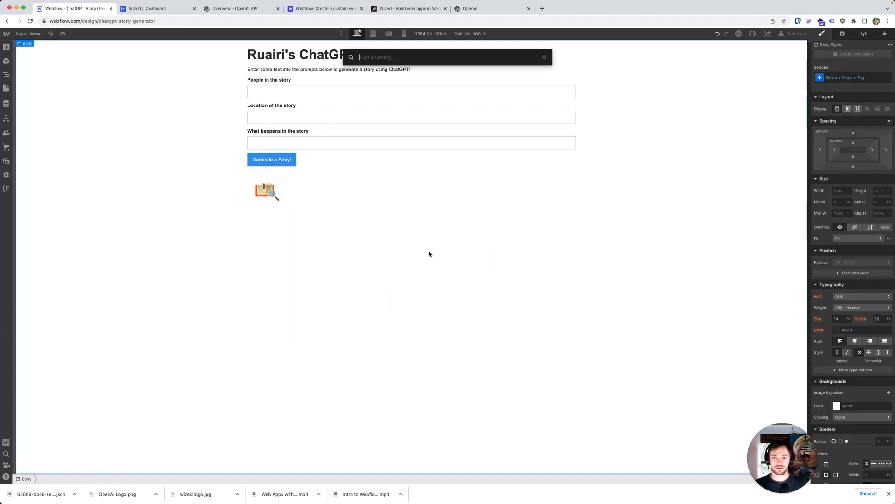
text(heading)
key(Return)
click(339, 196)
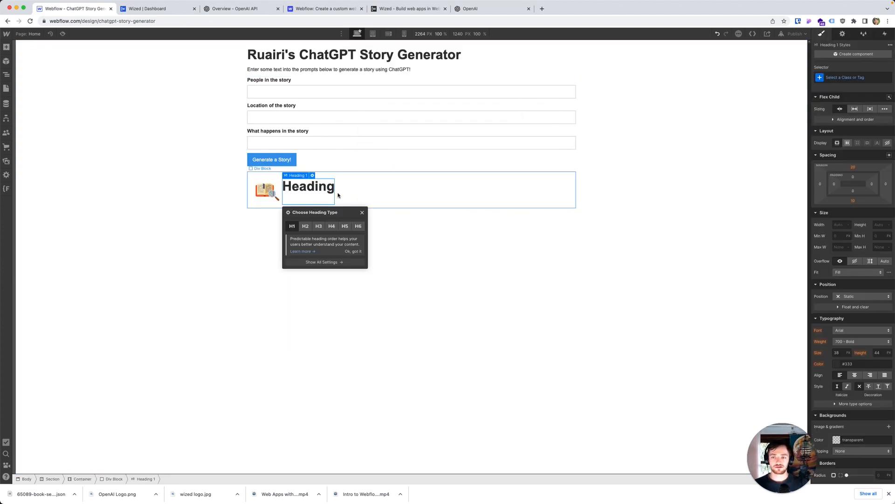
click(305, 226)
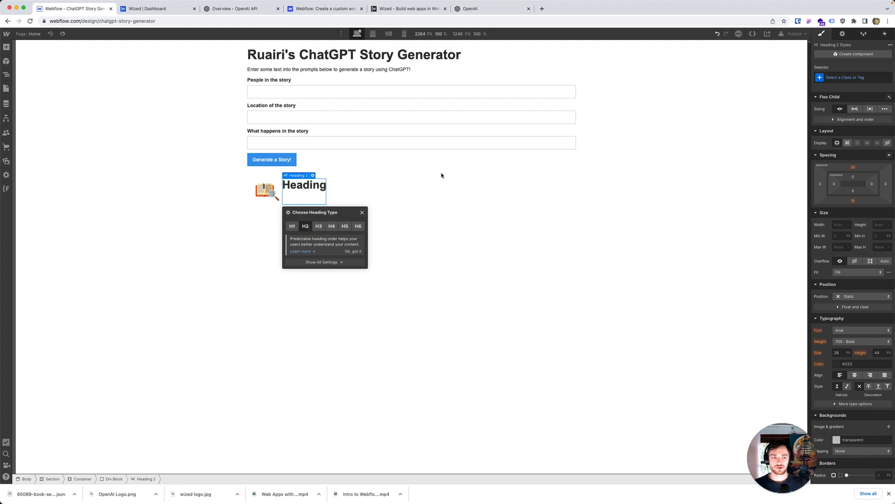
Step: Set the heading's top and bottom margins to 0 and vertically center the div block's flex children
click(853, 168)
text(0)
key(Return)
click(855, 202)
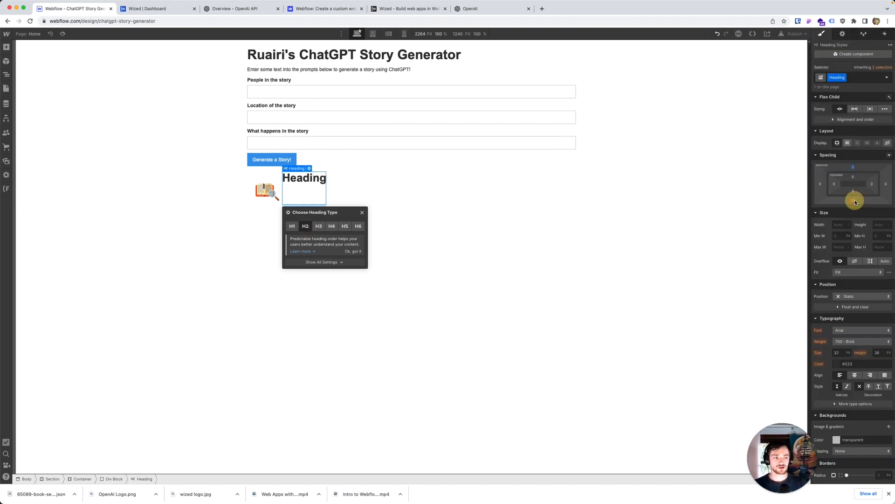
text(0)
key(Return)
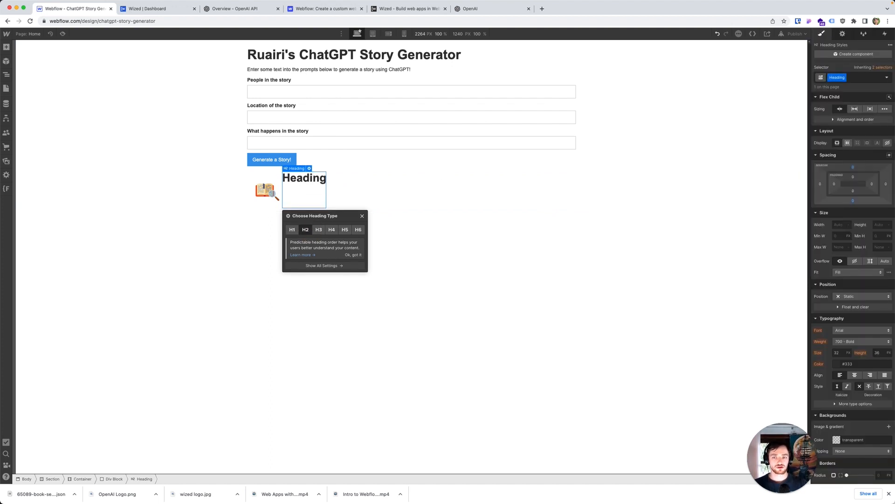
click(397, 188)
click(849, 134)
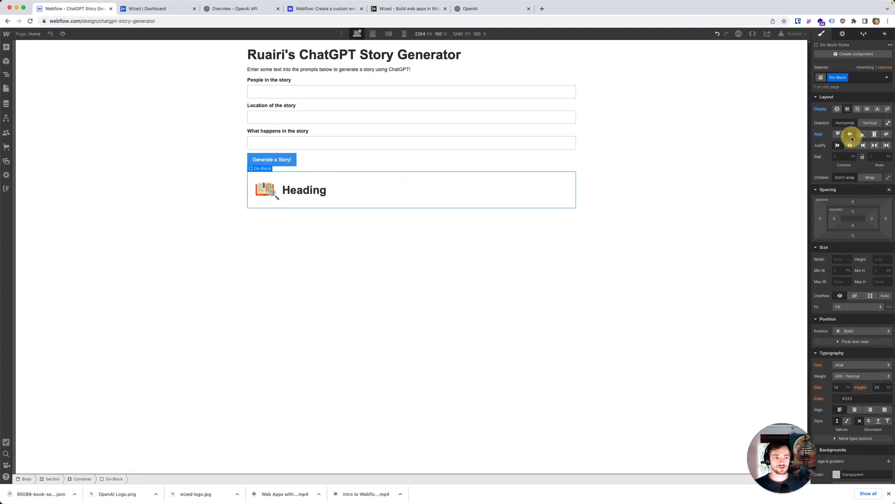
Step: Change the text of the heading beside the animation to "Generating your story..."
click(313, 190)
double_click(314, 190)
text(Gener)
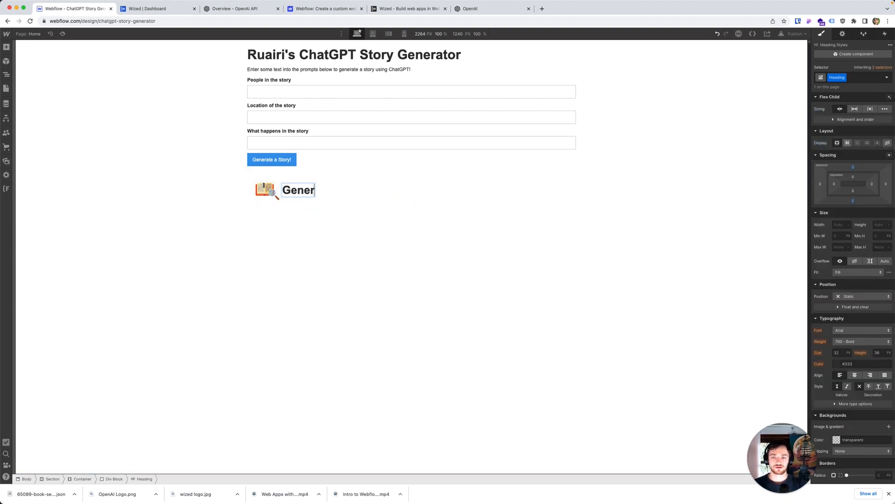
text(ating your story...)
click(448, 194)
Step: Add a custom attribute named w-el to the loading div block, with a value starting with "alert_generating"
click(448, 194)
click(842, 34)
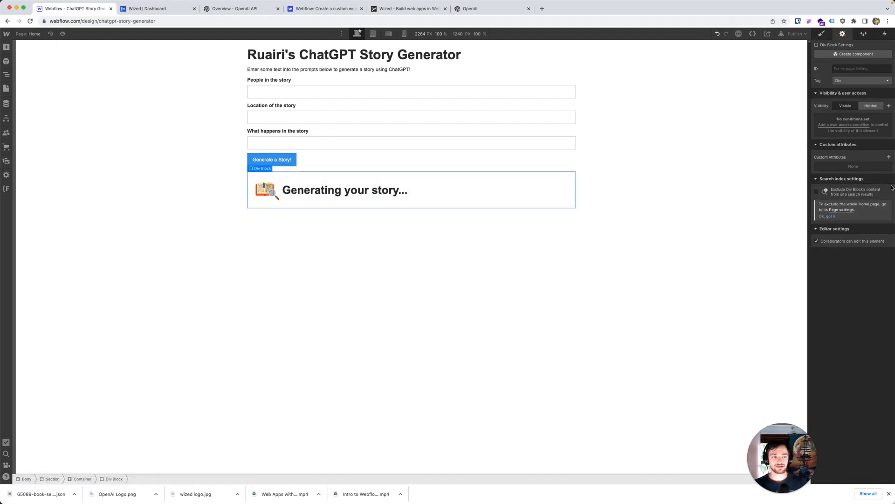
click(888, 158)
click(857, 181)
text(w-el)
key(Tab)
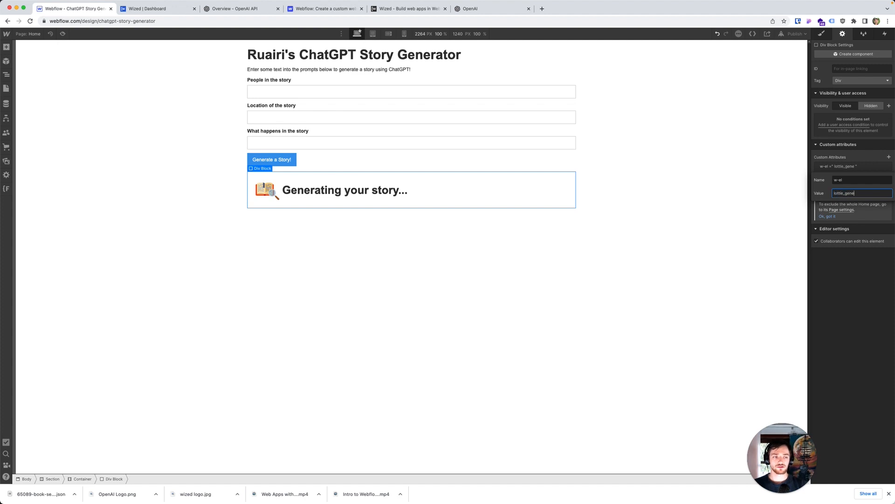
text(lottie_gene)
key(super+a)
text(a)
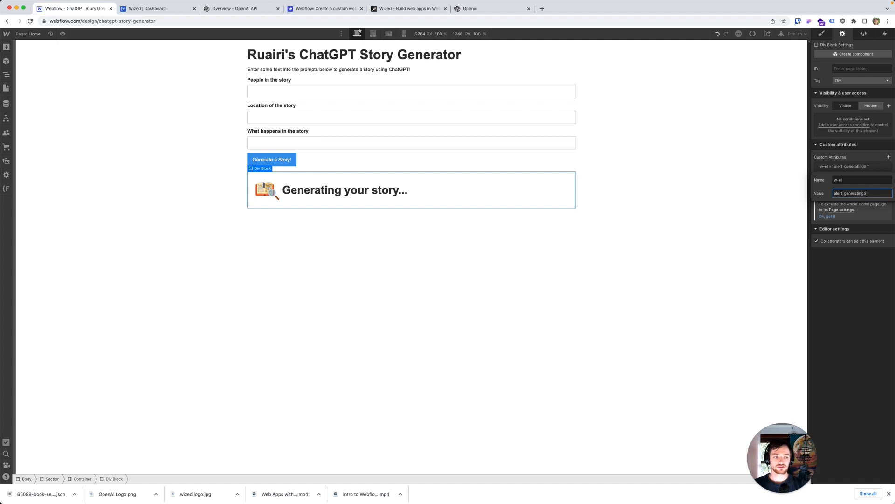
click(409, 275)
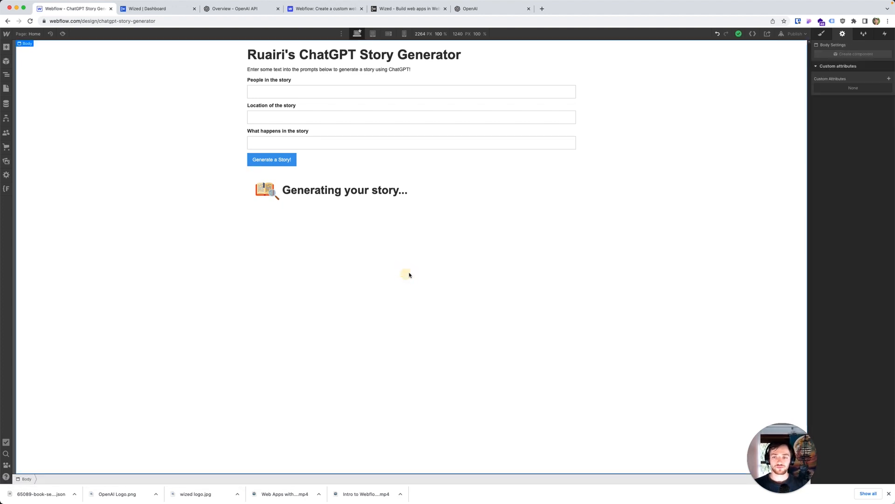
Step: Add a paragraph below the loading div block and nest it inside the container
key(super+e)
text(para)
drag(383, 90, 371, 208)
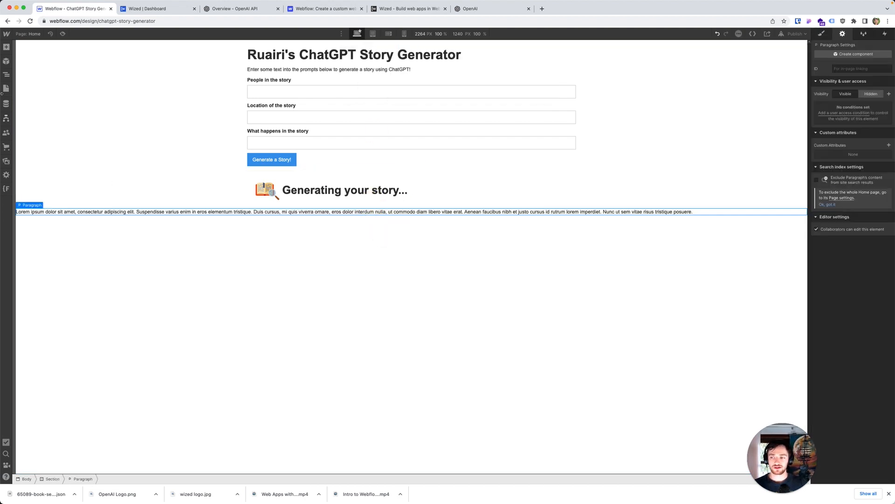
click(6, 75)
mouse_move(41, 221)
mouse_down()
mouse_move(43, 211)
mouse_move(30, 221)
mouse_up()
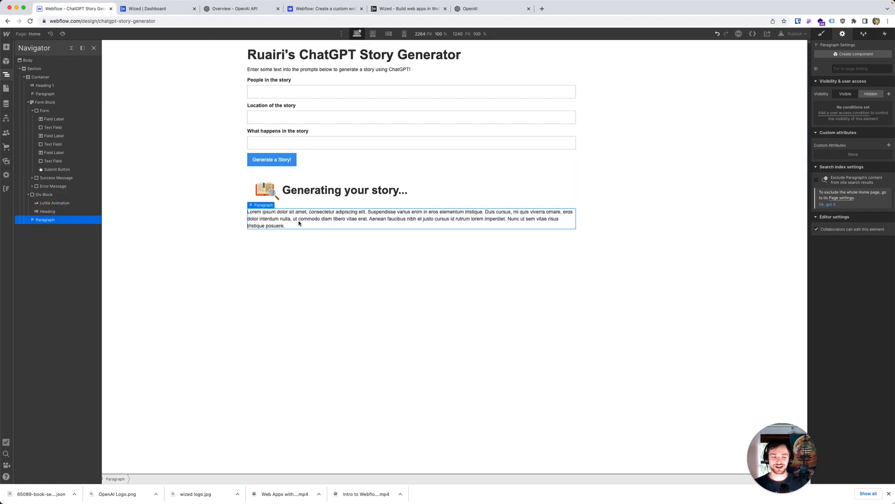
Step: Give the new paragraph a custom attribute named w-el with the value text_storyResult
double_click(338, 219)
click(822, 33)
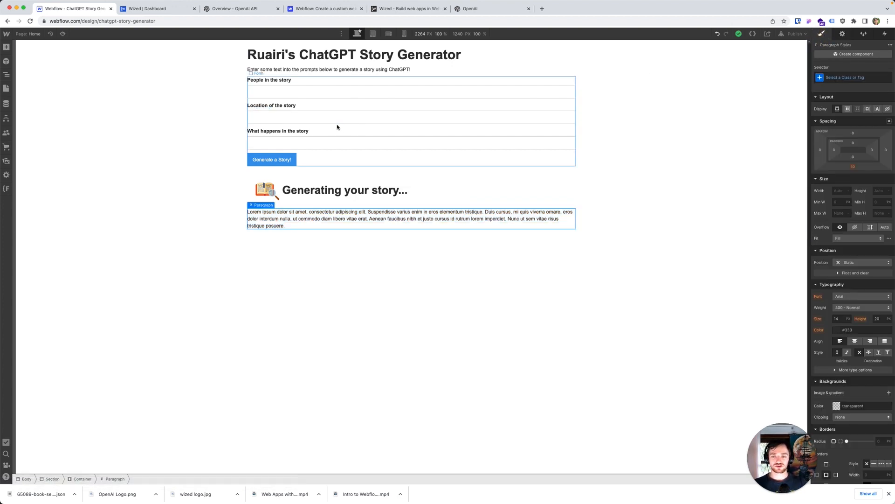
click(842, 34)
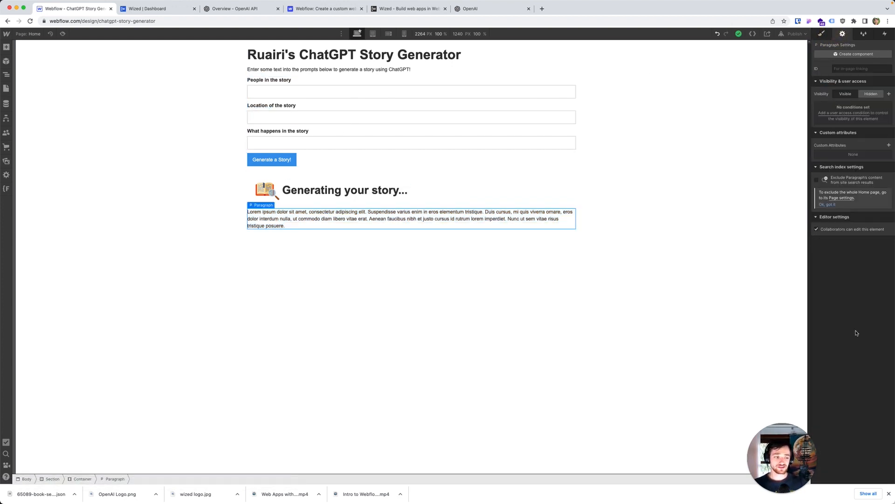
click(889, 145)
text(w-el)
key(Tab)
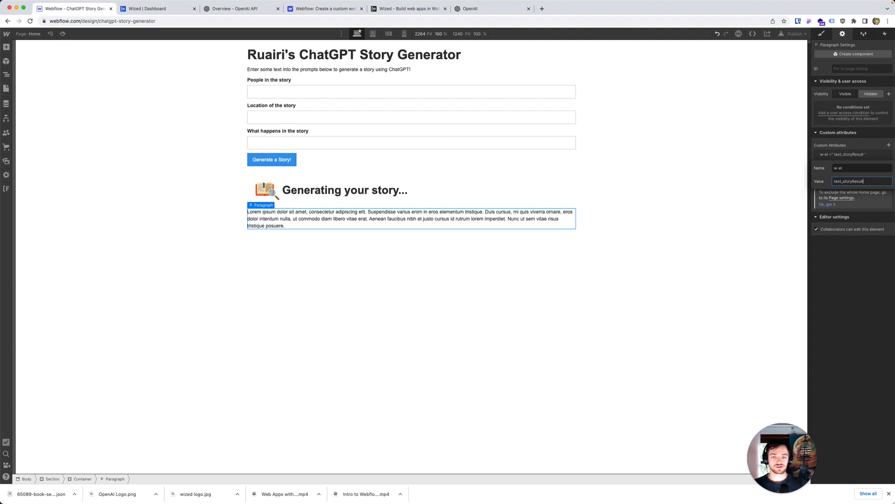
click(562, 308)
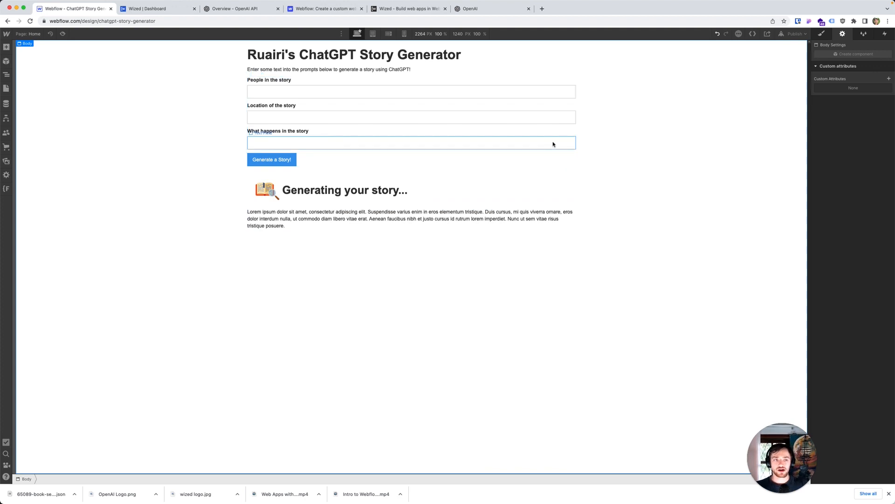
Step: Switch to Wized and create a project in the Tuts workspace named "ChatGPT Story Generator"
click(131, 12)
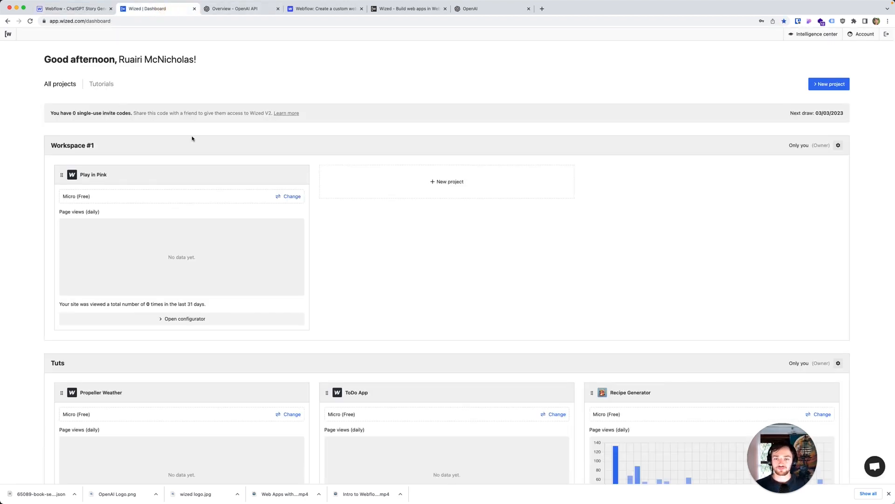
scroll(365, 268, down, 5)
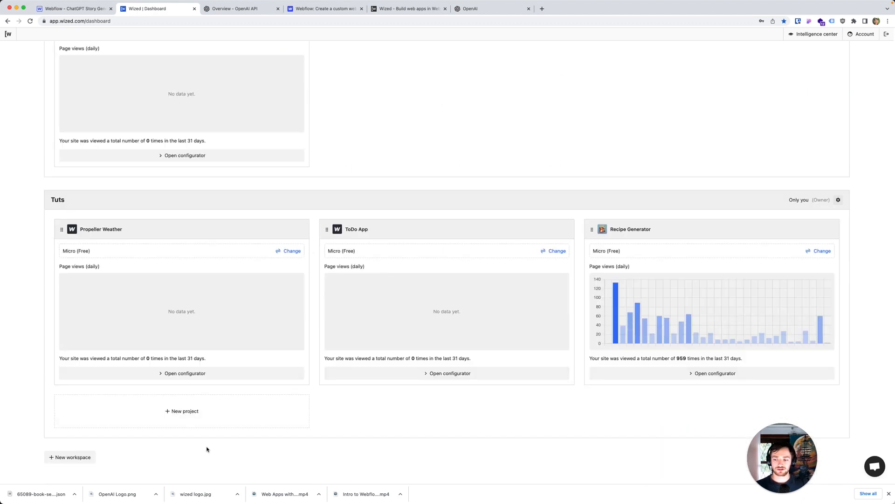
click(185, 412)
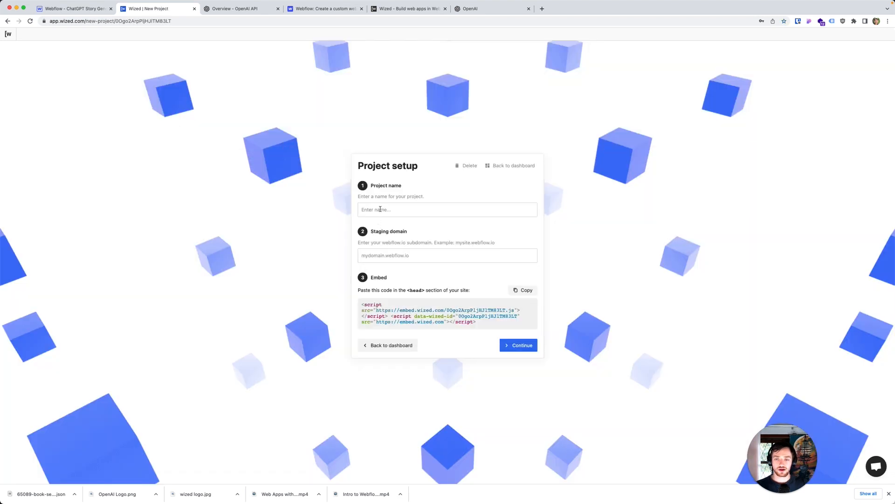
click(380, 210)
text(ChatGPT Story Generator)
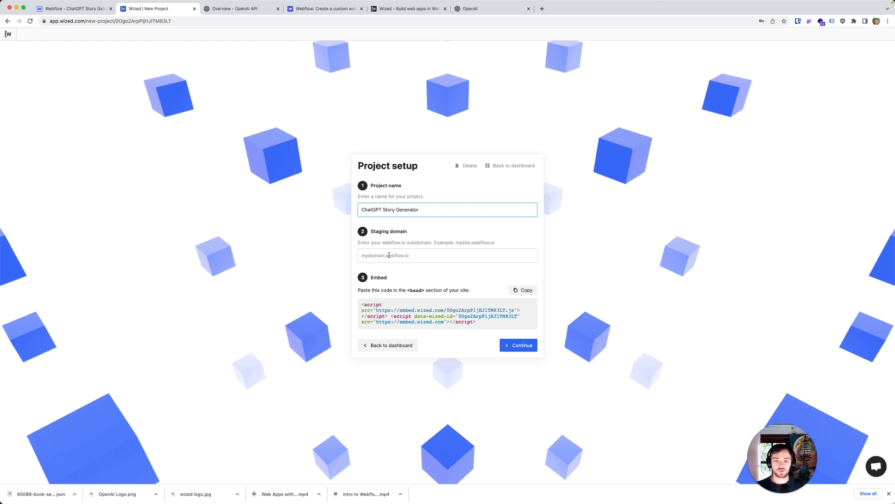
Step: Switch back to Webflow and publish the story generator site to its webflow.io domain
click(66, 9)
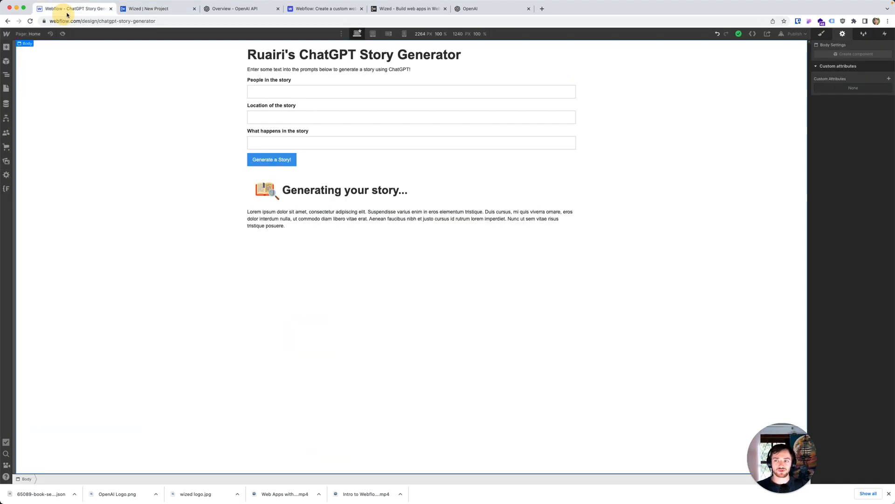
click(792, 34)
click(770, 119)
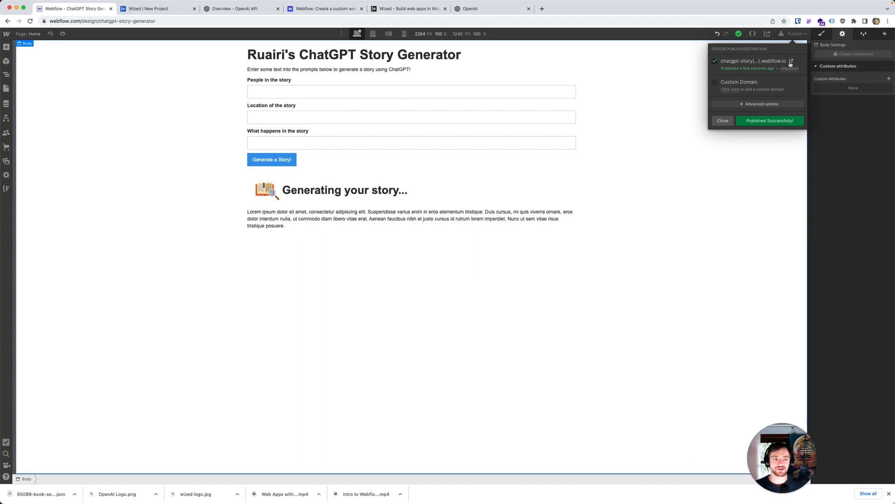
click(789, 61)
click(154, 21)
key(super+c)
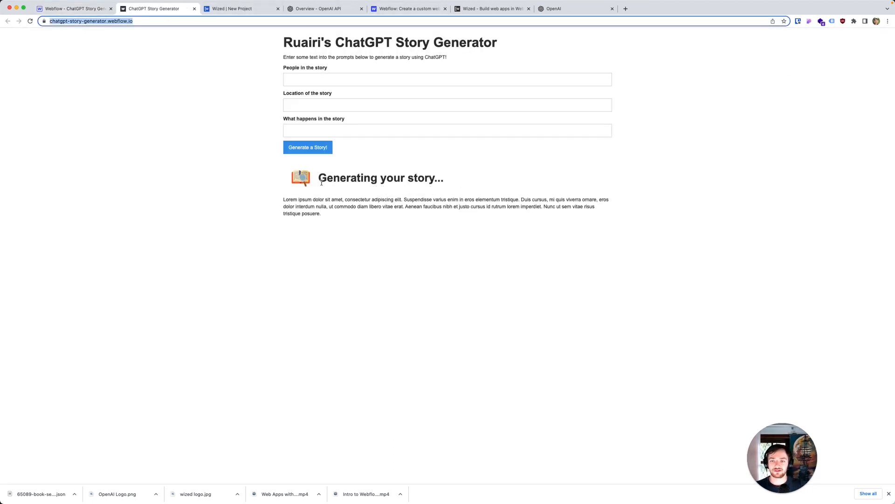
click(232, 9)
click(401, 255)
key(super+v)
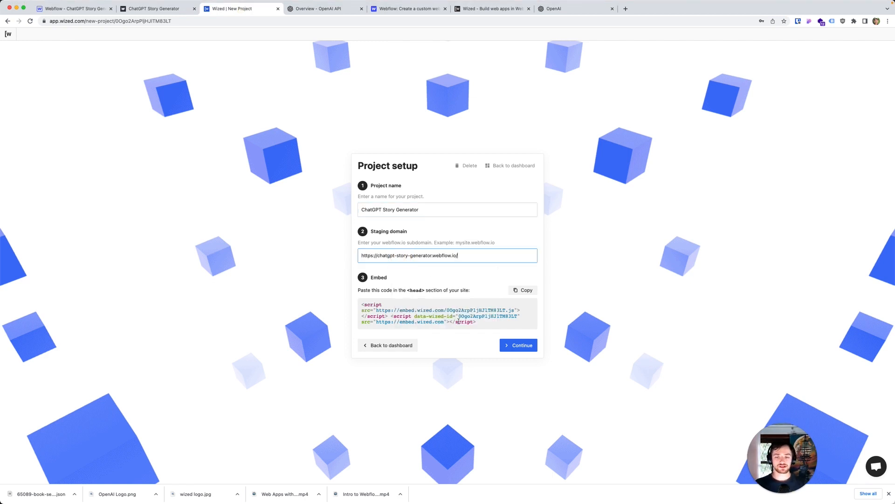
Step: Copy the Wized embed script and save it in the Webflow site's head code using Finsweet's Custom Code tool
drag(480, 324, 365, 305)
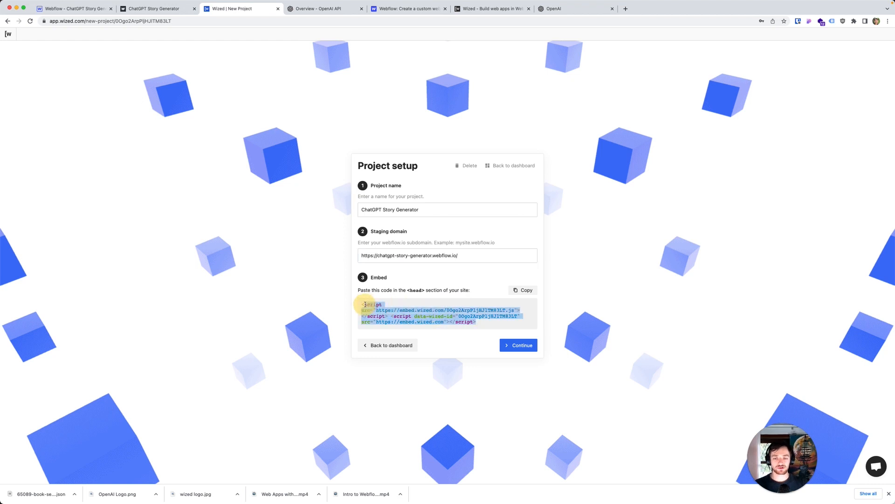
click(521, 290)
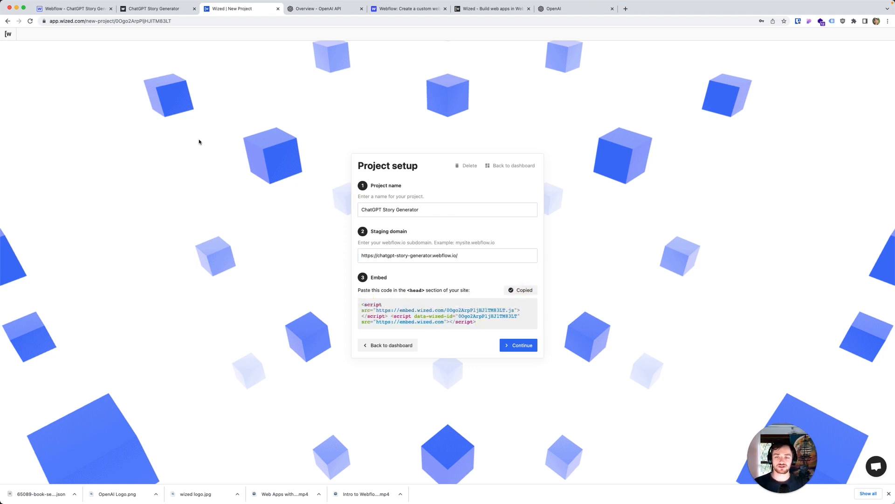
click(75, 12)
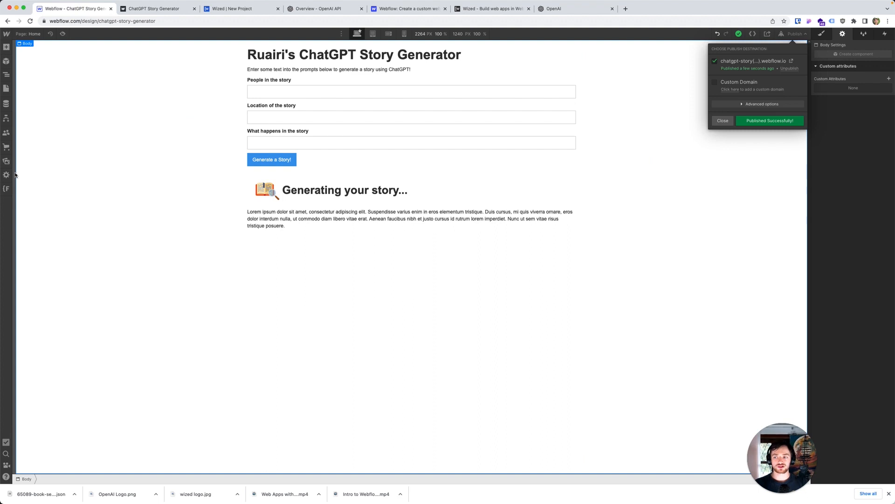
click(8, 205)
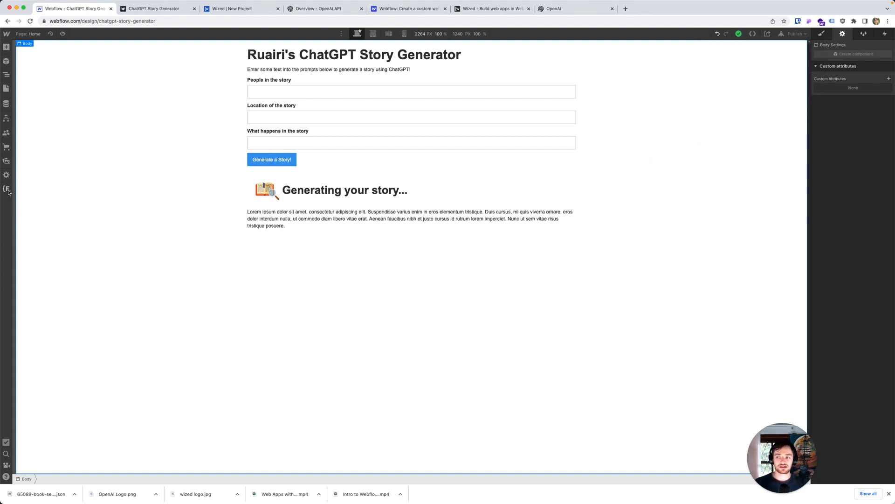
click(7, 189)
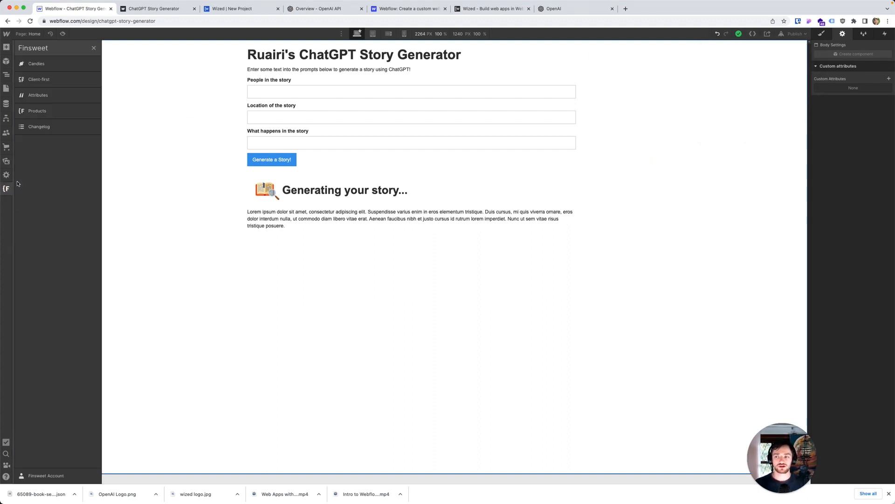
click(47, 63)
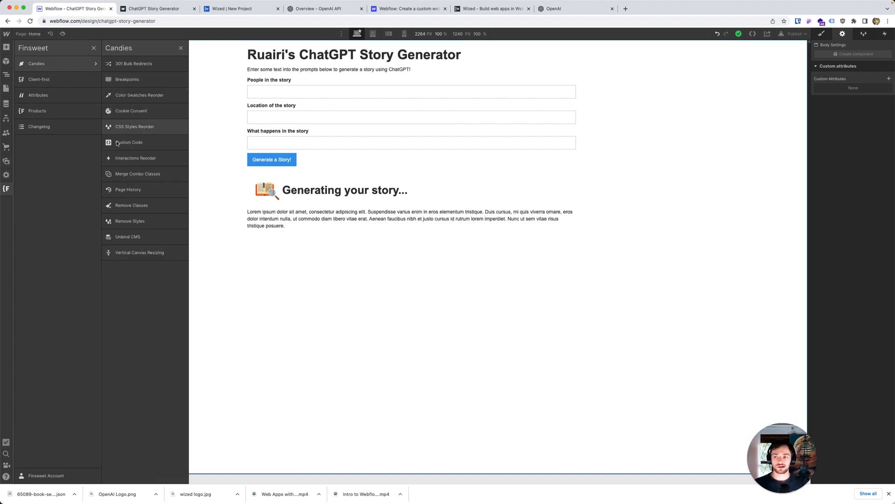
click(138, 147)
click(231, 8)
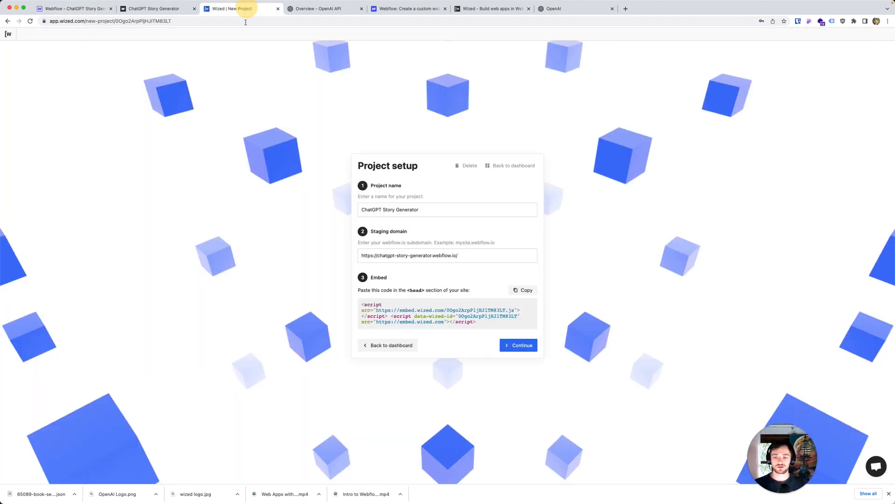
click(65, 12)
click(233, 126)
key(ctrl+v)
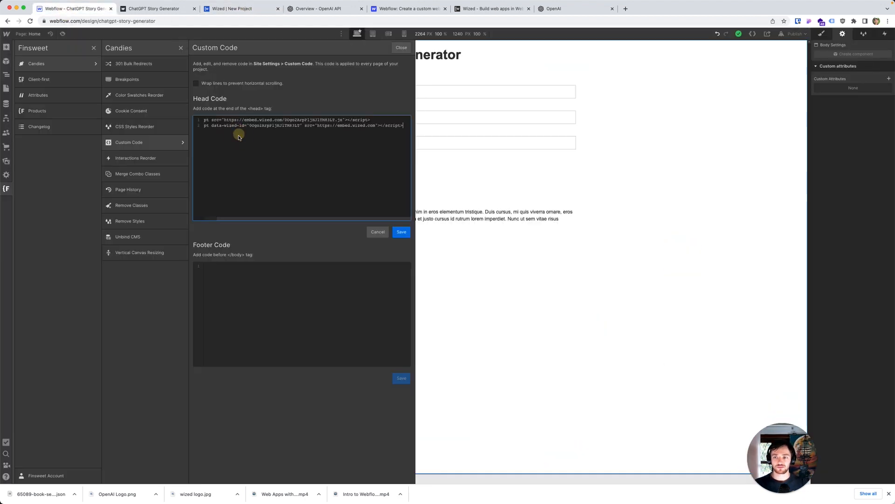
click(400, 233)
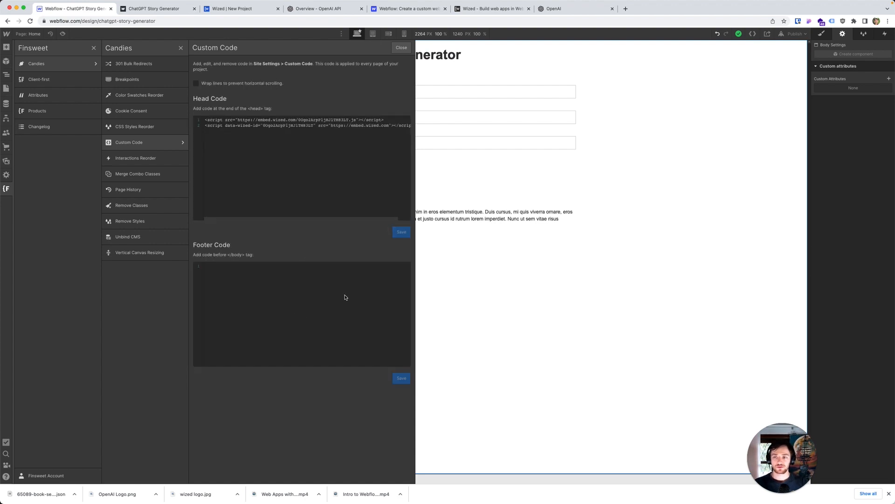
Step: Republish the Webflow site and continue from the Wized project setup into the configurator
click(794, 34)
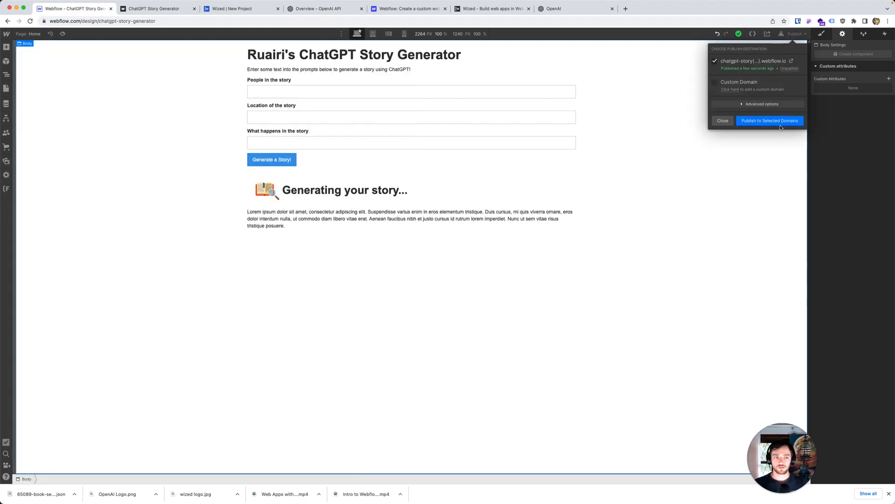
click(780, 125)
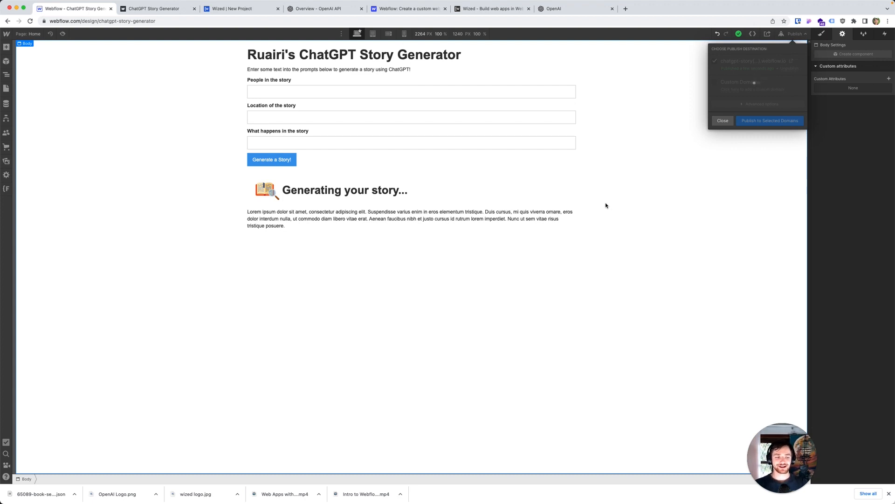
click(237, 9)
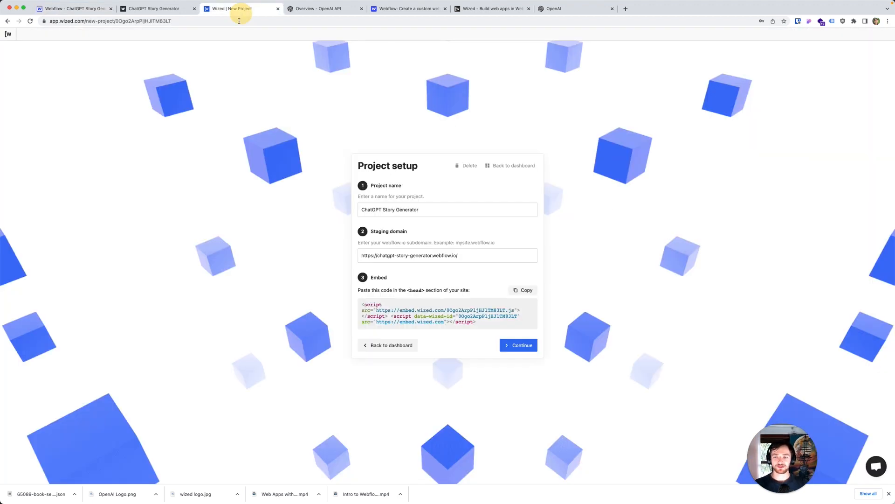
click(526, 346)
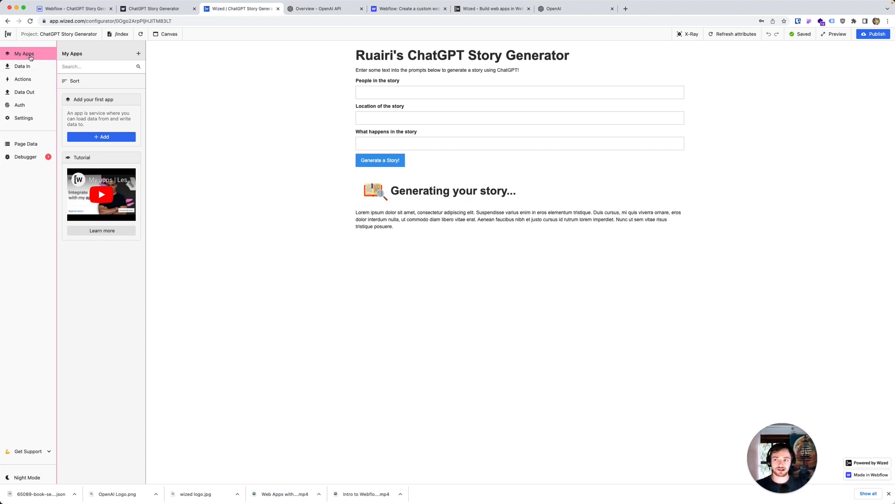
Step: Add a new app in Wized named "ChatGPT - Completions" and choose Rest as its app type
click(101, 136)
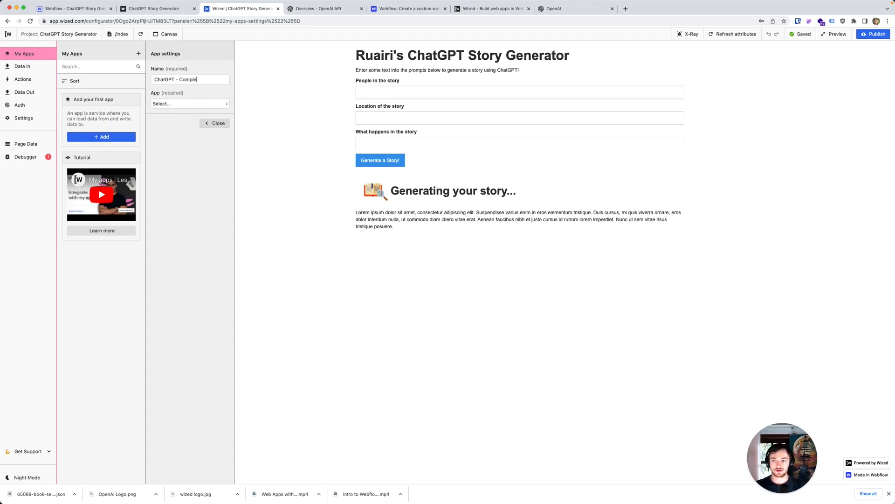
click(171, 103)
scroll(184, 139, down, 3)
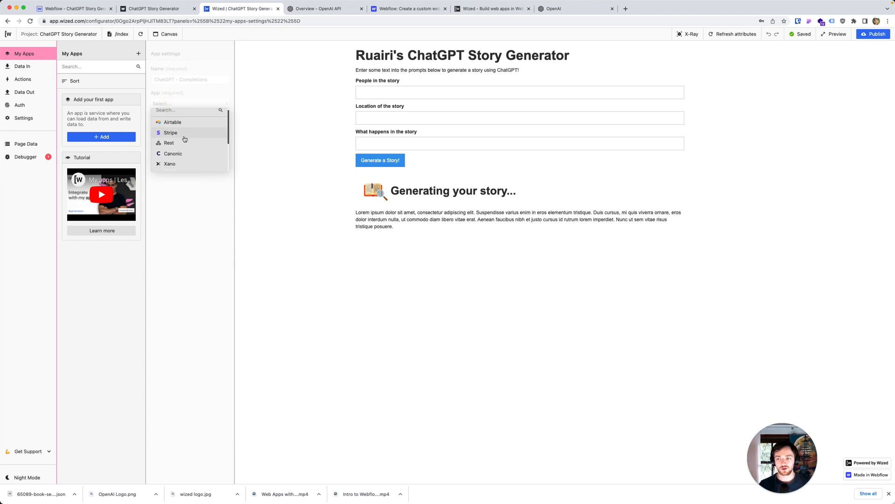
scroll(184, 139, up, 4)
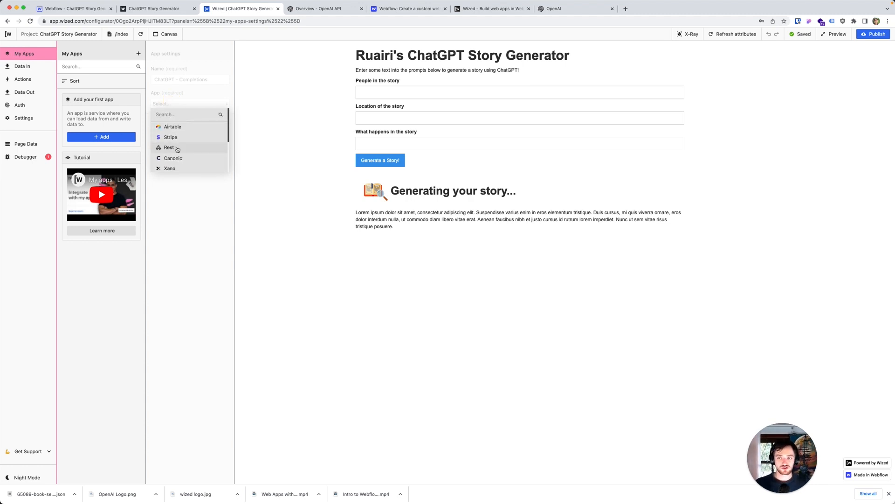
click(169, 147)
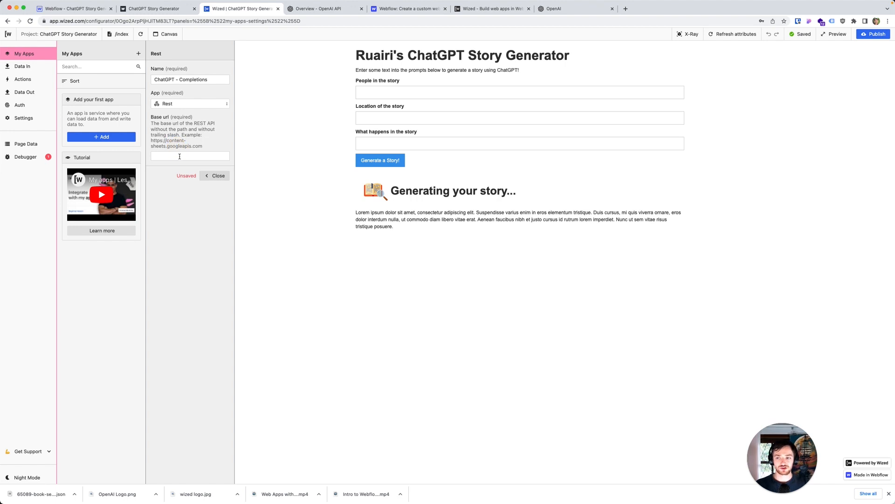
Step: Open the OpenAI API documentation and go to the Completions section of the API reference
click(316, 8)
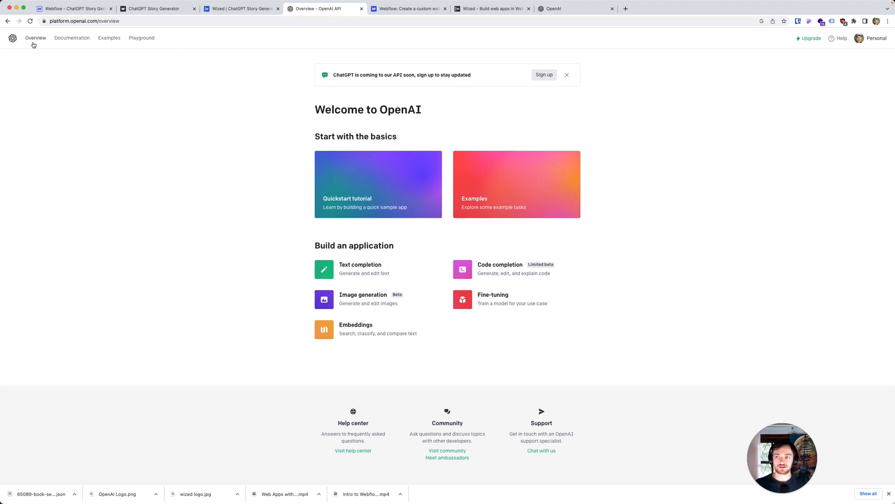
super+click(72, 37)
click(410, 8)
click(135, 9)
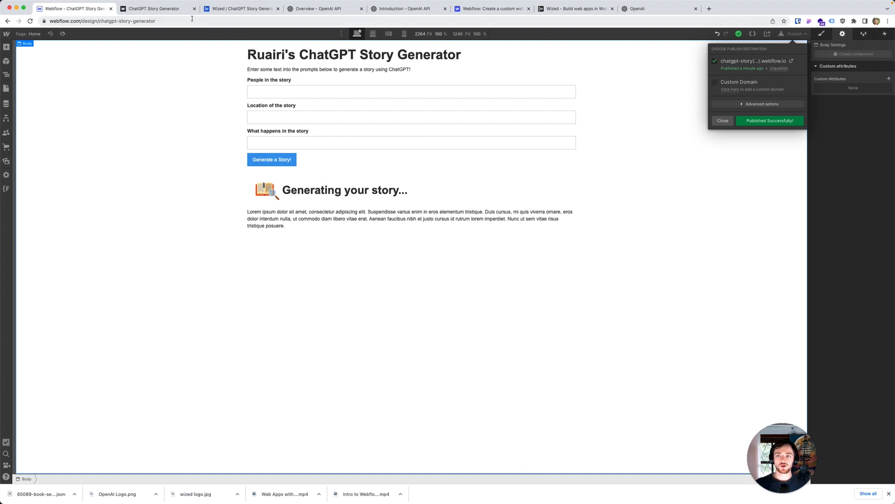
click(238, 9)
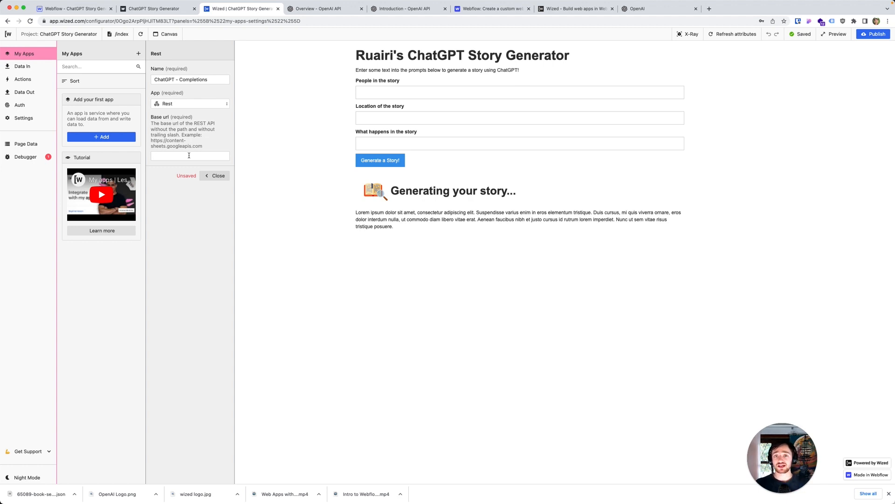
click(309, 9)
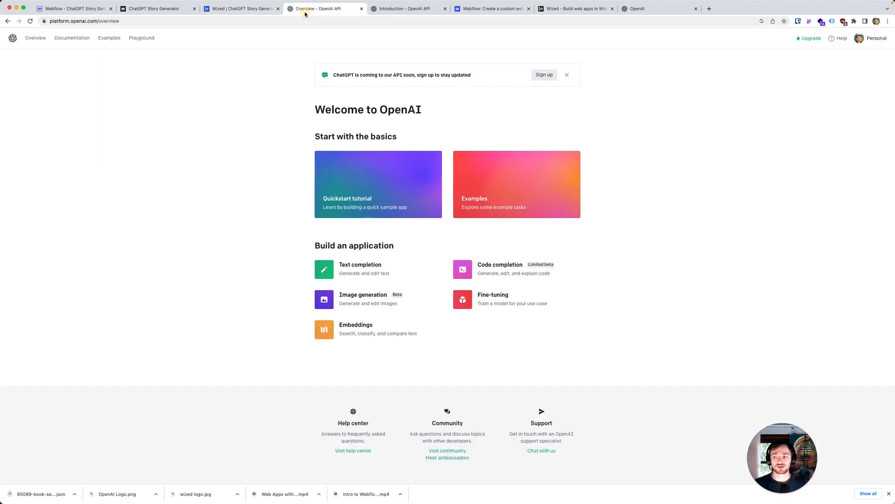
click(402, 9)
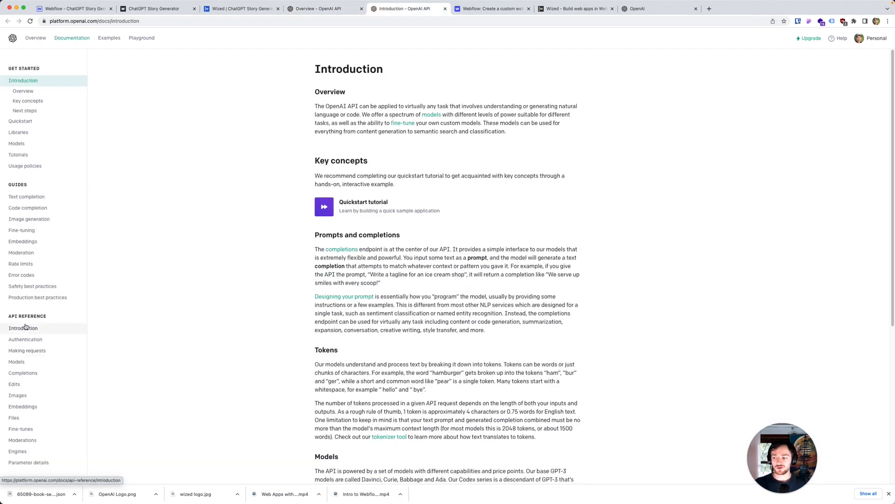
click(28, 376)
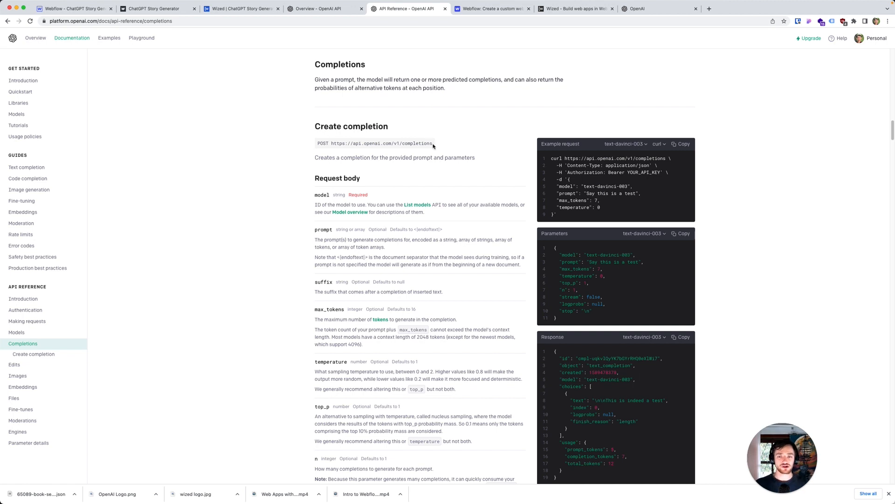
drag(433, 143, 332, 144)
key(ctrl+c)
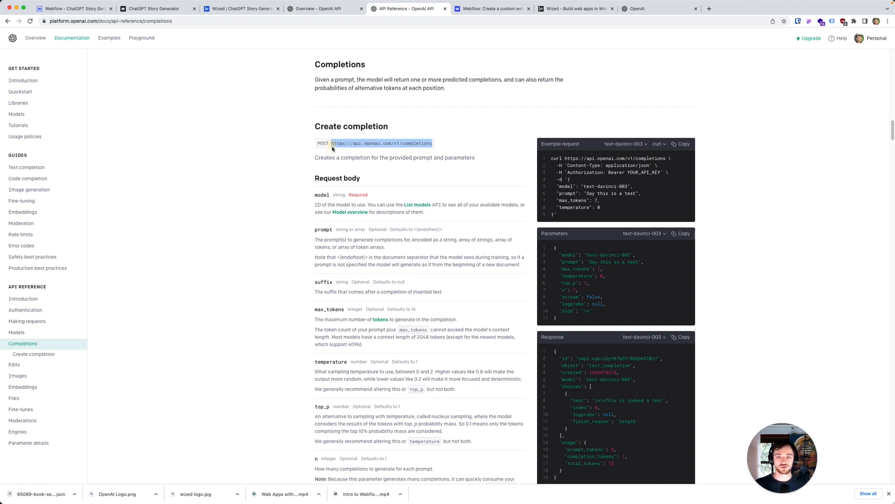
click(235, 8)
key(ctrl+v)
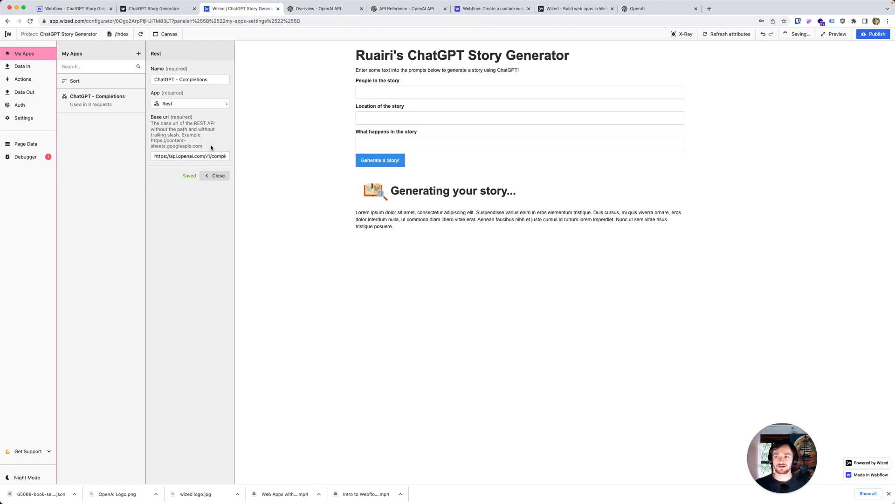
Step: Add a Data Out request in Wized named "ChatGPT Generate Story" that uses the ChatGPT - Completions app
click(28, 92)
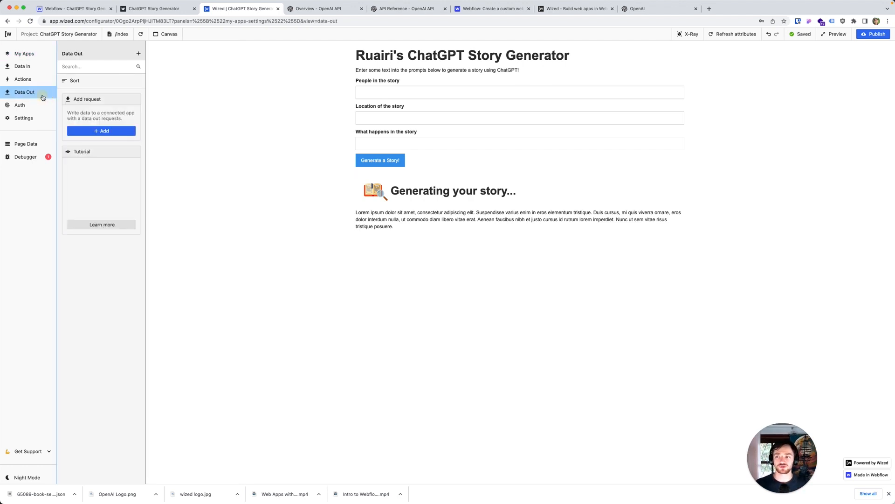
click(114, 132)
click(175, 80)
text(ChatG)
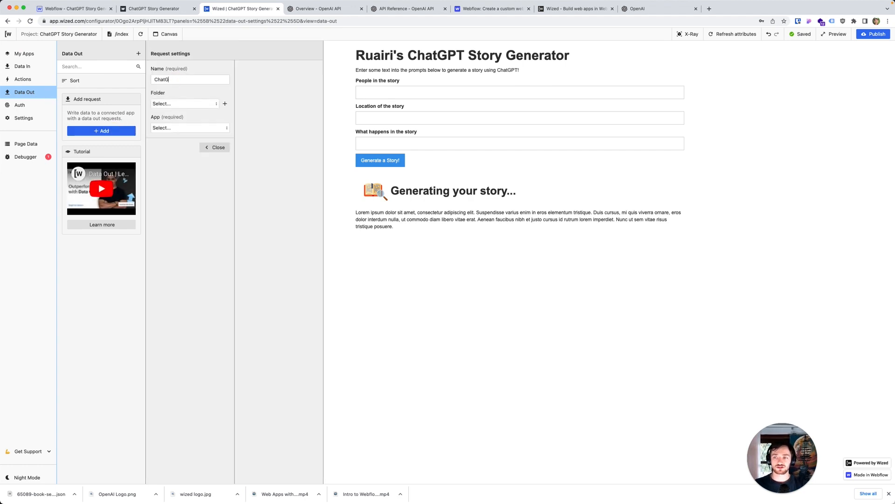
text(PT Generate Story)
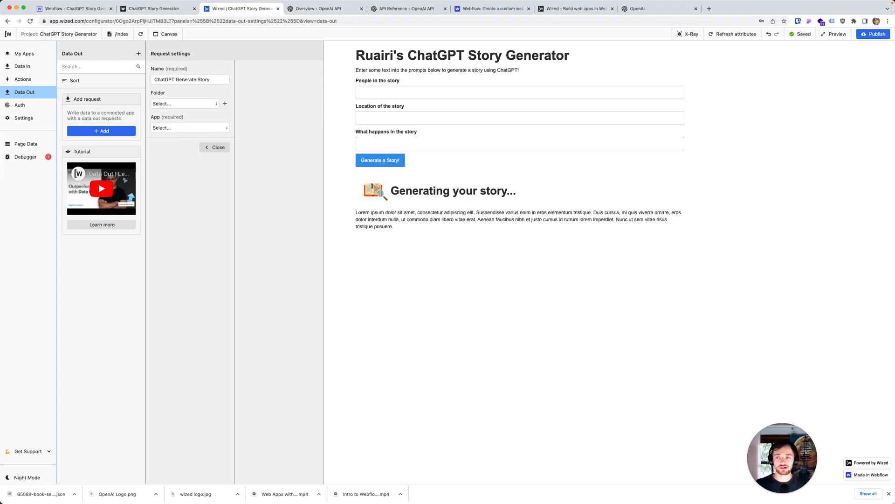
click(177, 127)
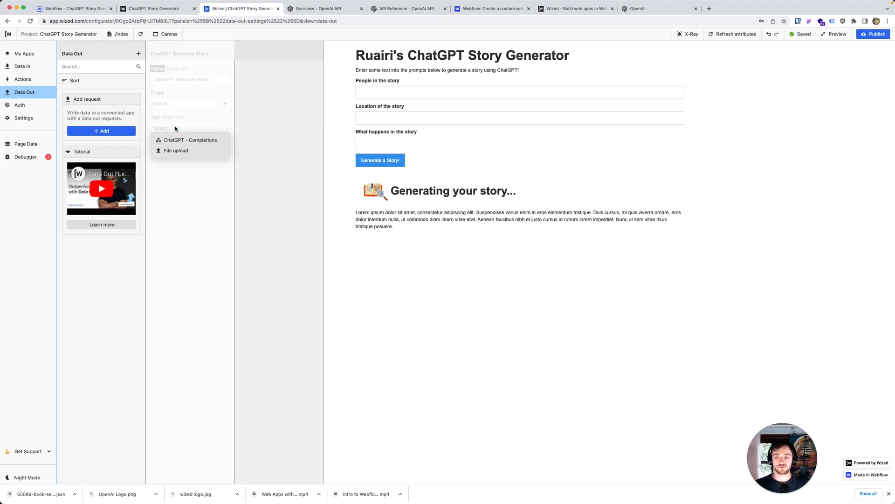
click(193, 141)
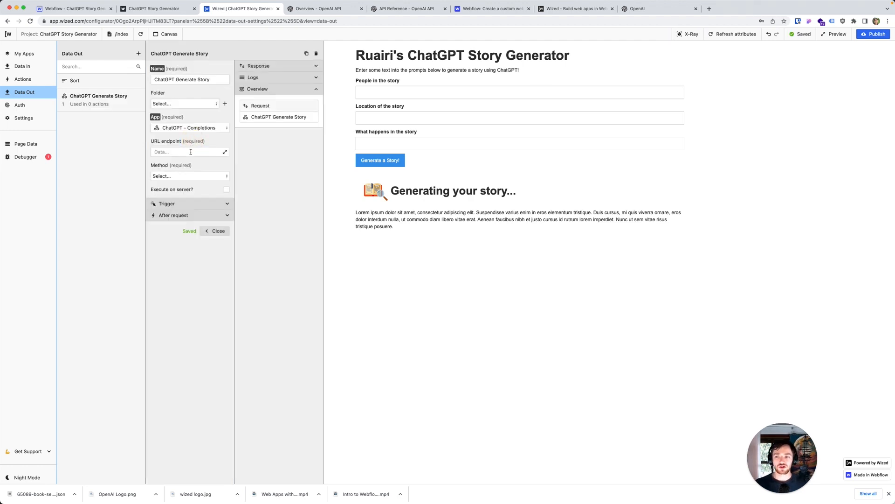
click(187, 152)
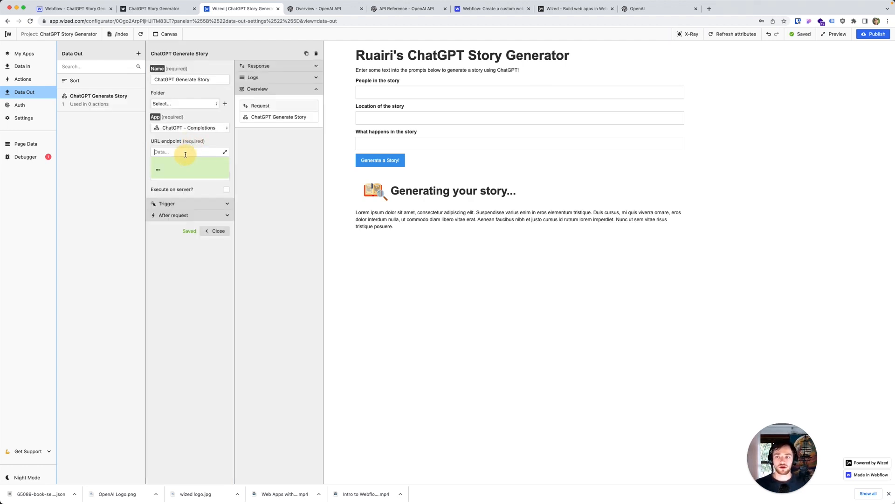
click(203, 121)
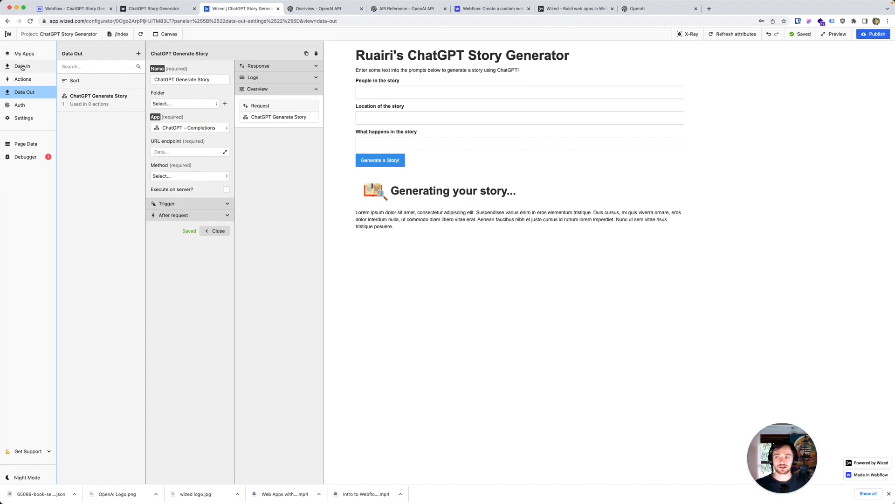
click(318, 9)
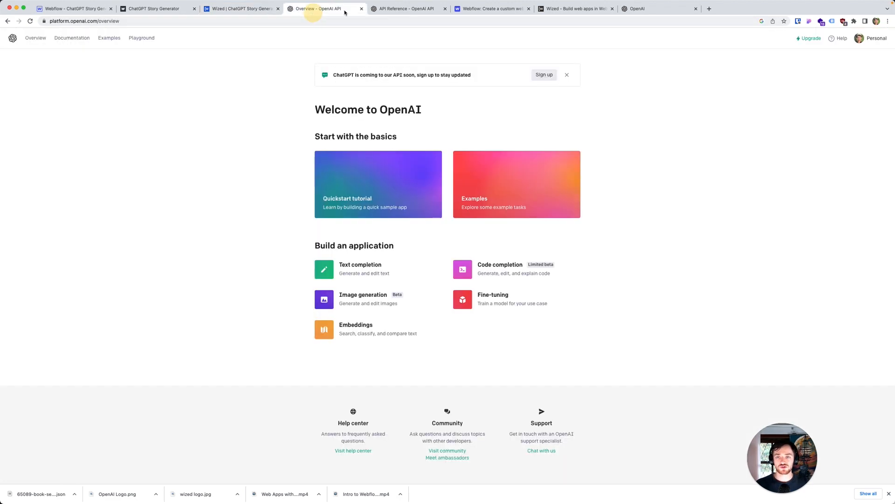
click(403, 12)
click(420, 145)
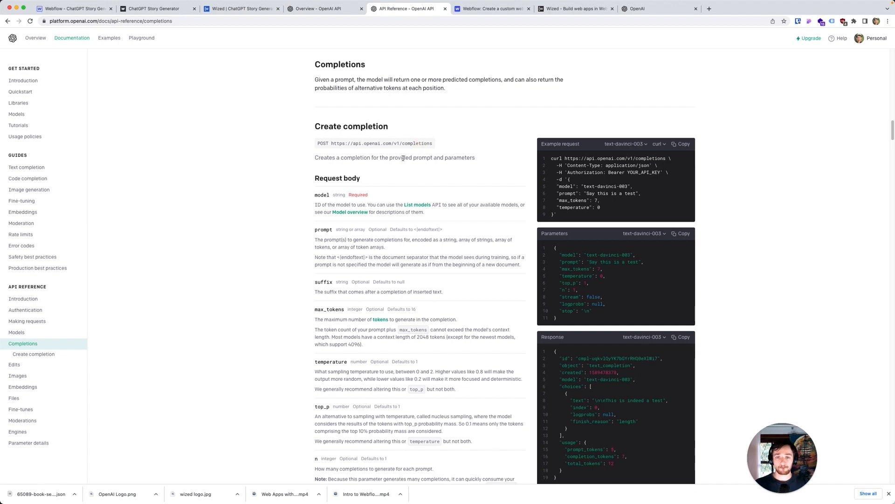
click(158, 10)
click(89, 10)
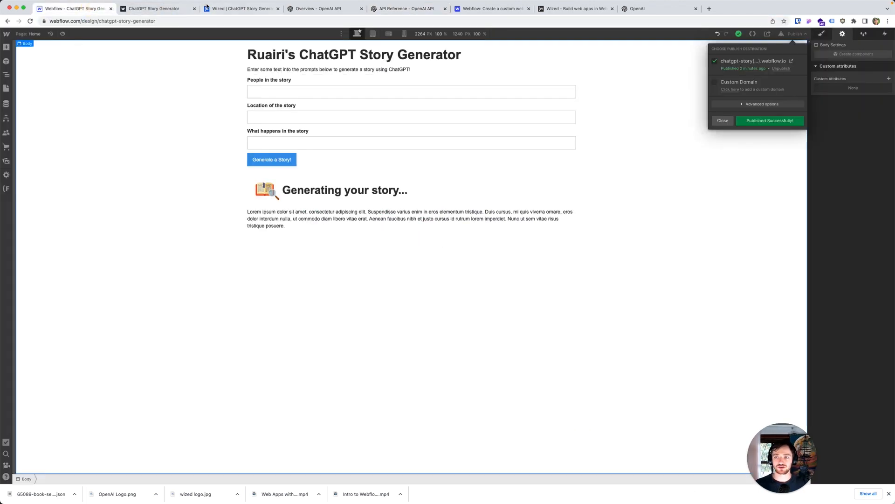
click(240, 9)
click(23, 66)
click(25, 54)
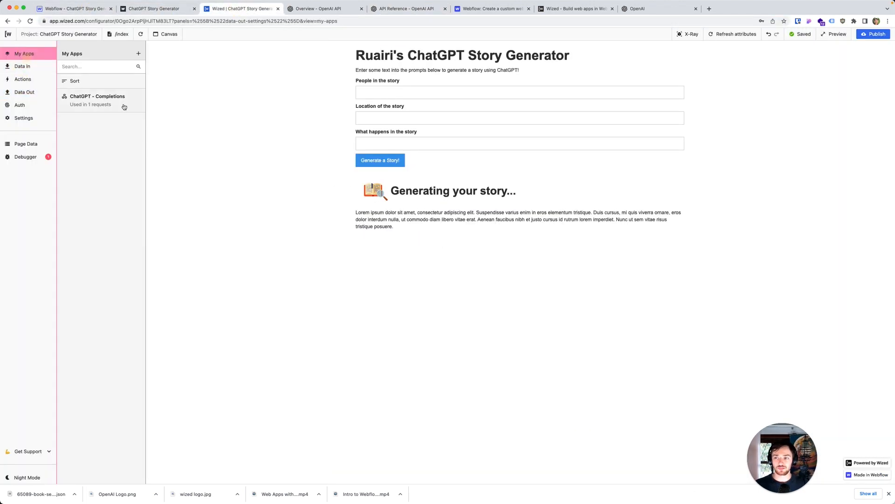
click(119, 99)
drag(211, 156, 242, 156)
key(BackSpace)
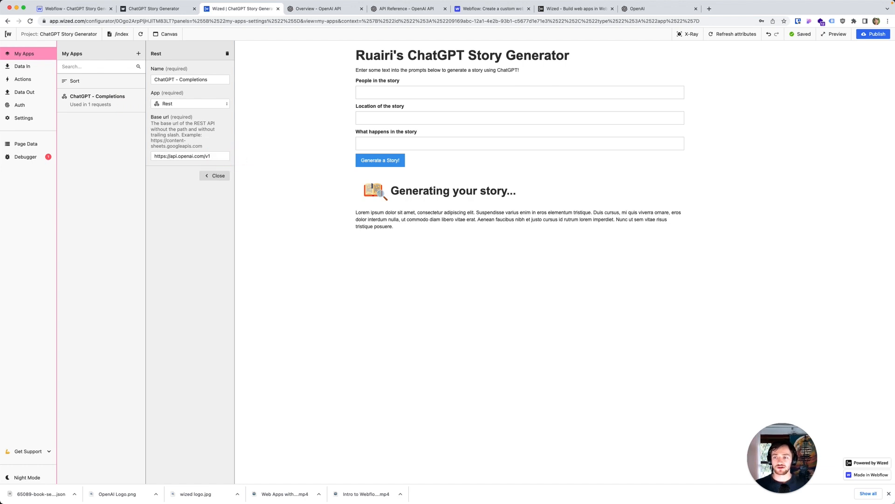
Step: Set the ChatGPT Generate Story request's URL endpoint to /completions and its method to POST
click(23, 92)
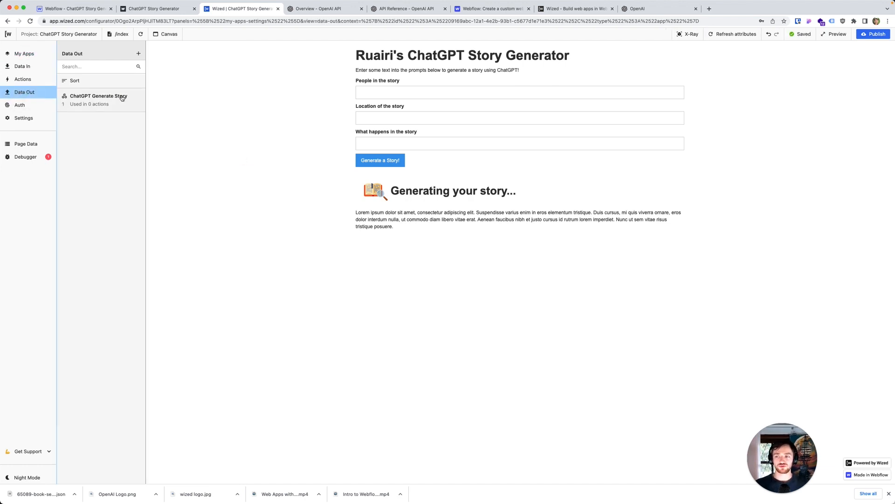
click(122, 98)
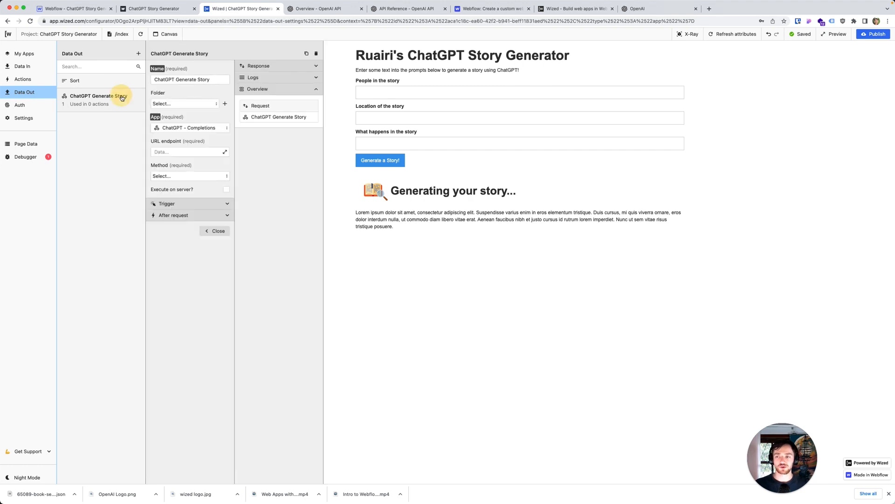
click(175, 150)
text(/comp)
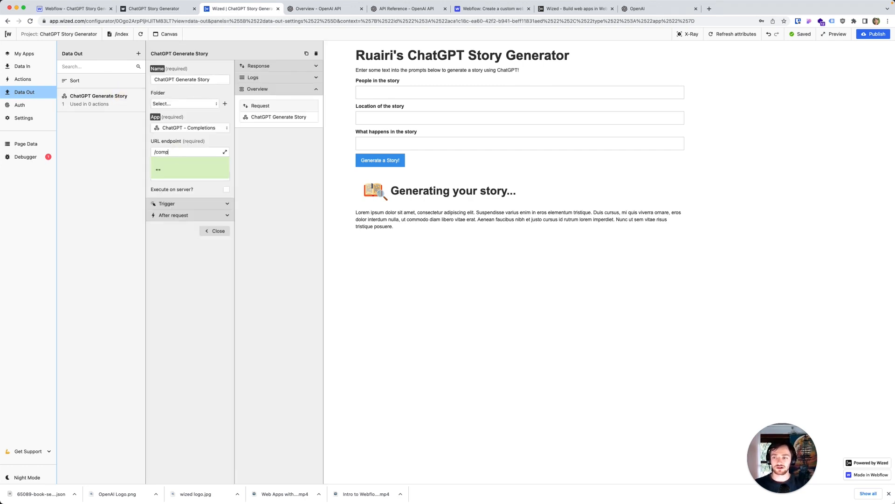
text(letions)
click(183, 242)
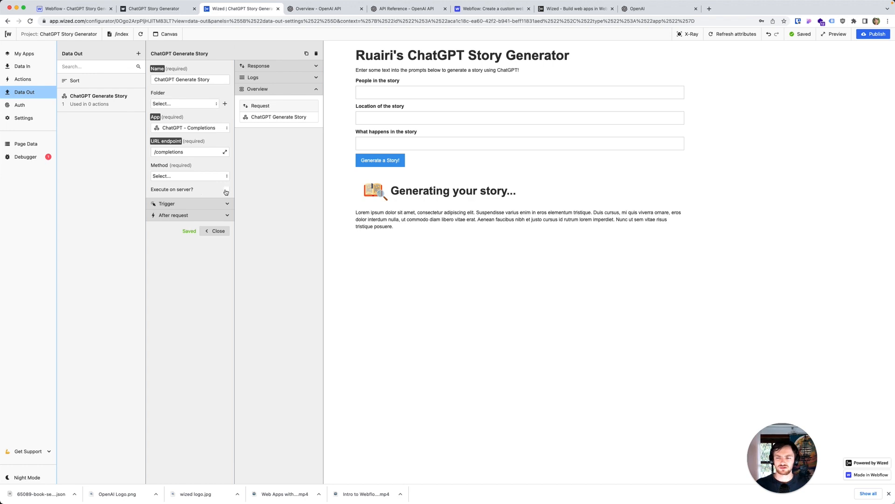
click(200, 175)
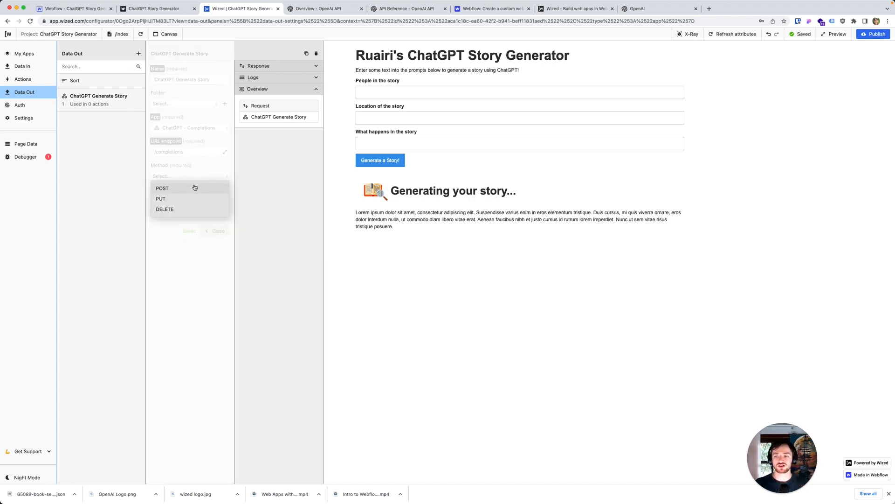
click(195, 187)
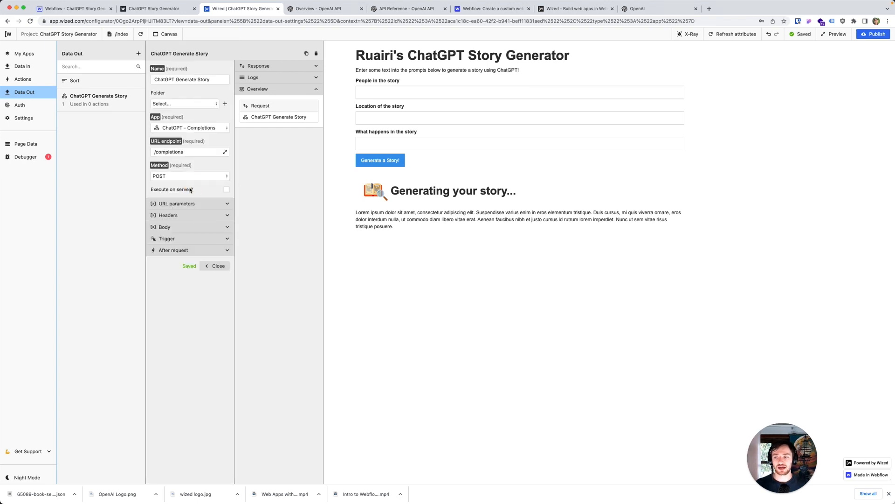
Step: Examine the example curl request in OpenAI's Completions reference for its URL, headers and body parameters
click(313, 14)
click(402, 9)
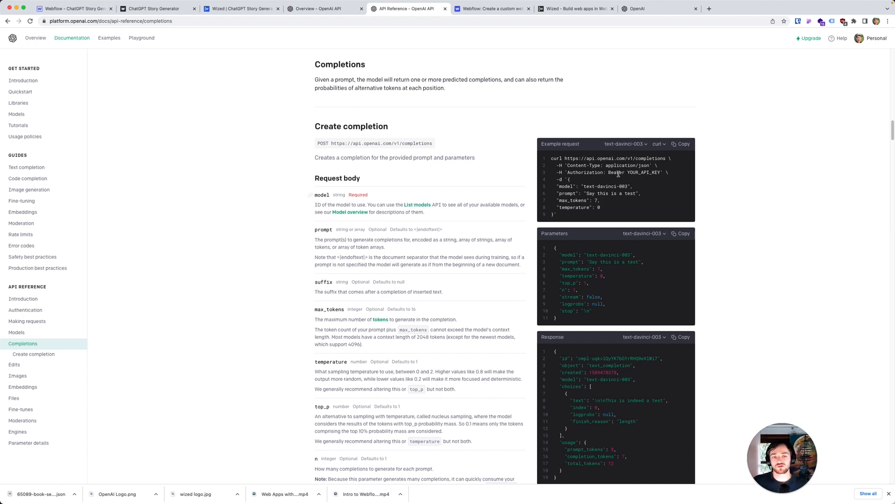
drag(603, 209, 546, 159)
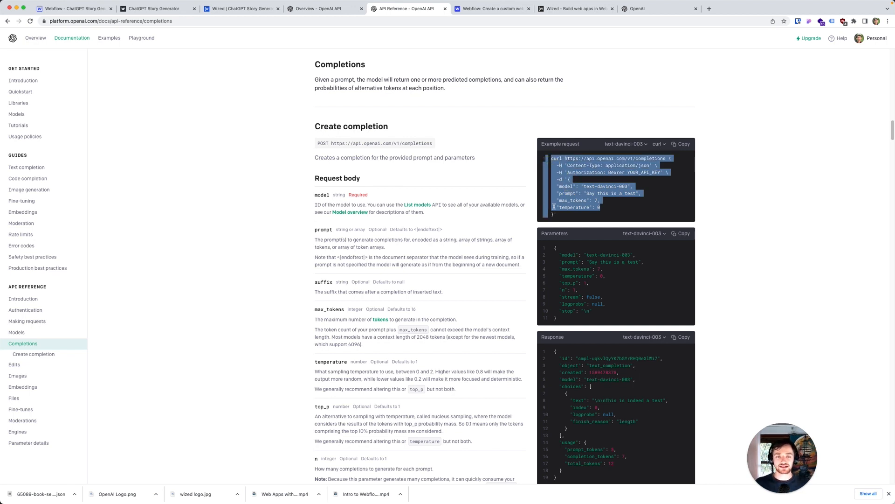
click(578, 206)
drag(669, 160, 566, 158)
click(591, 173)
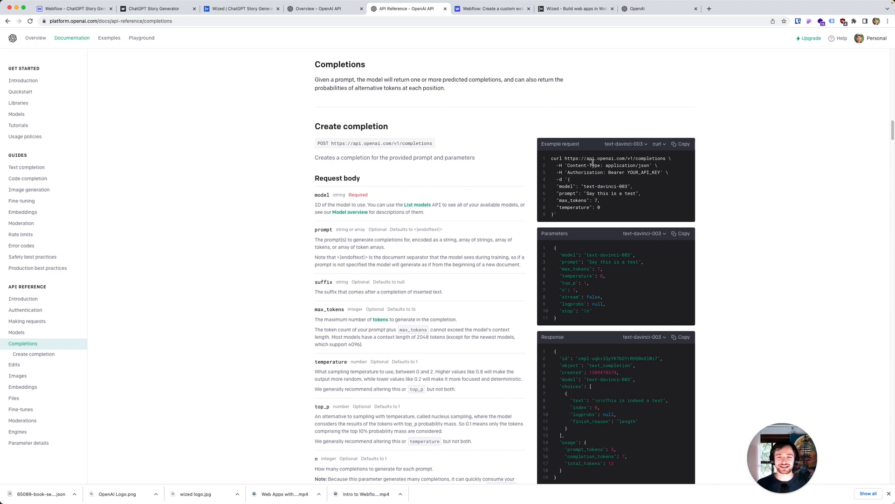
Step: Add a Content-Type header to the Wized request, using the value application/json copied from the example request
drag(650, 166, 606, 165)
key(super+c)
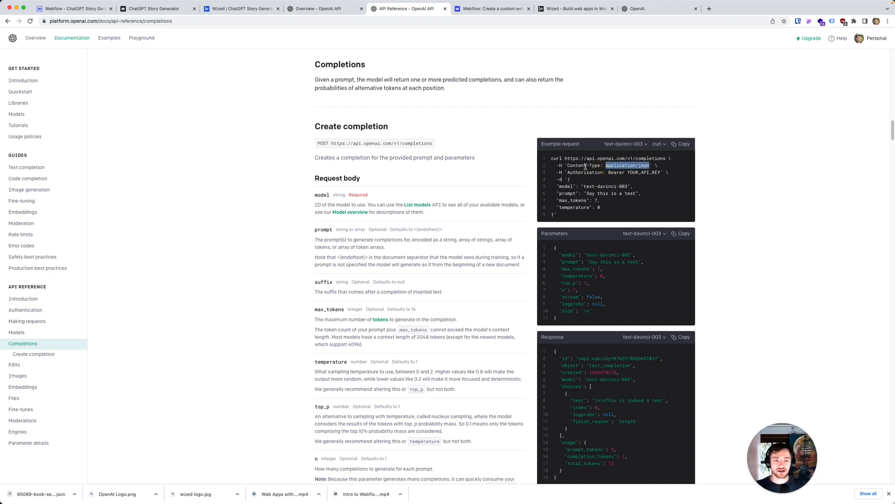
click(242, 11)
click(226, 215)
click(200, 242)
text(Co)
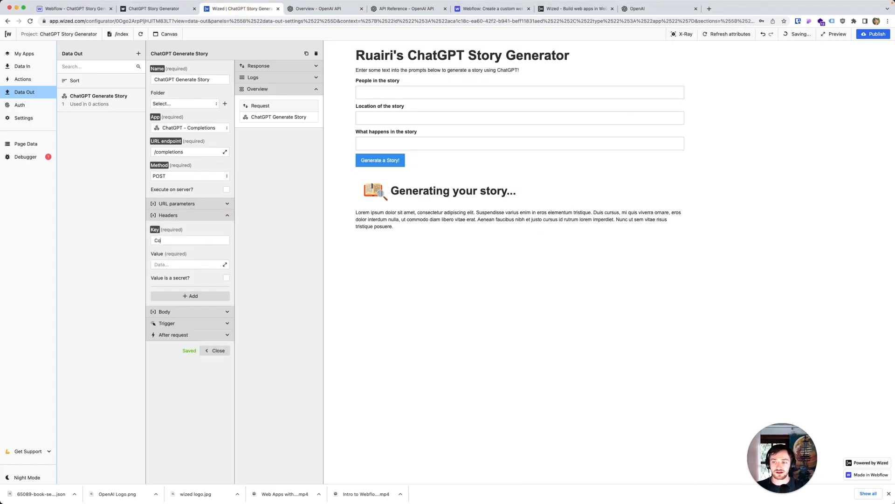
text(ntent-Type)
key(Tab)
key(super+v)
click(209, 248)
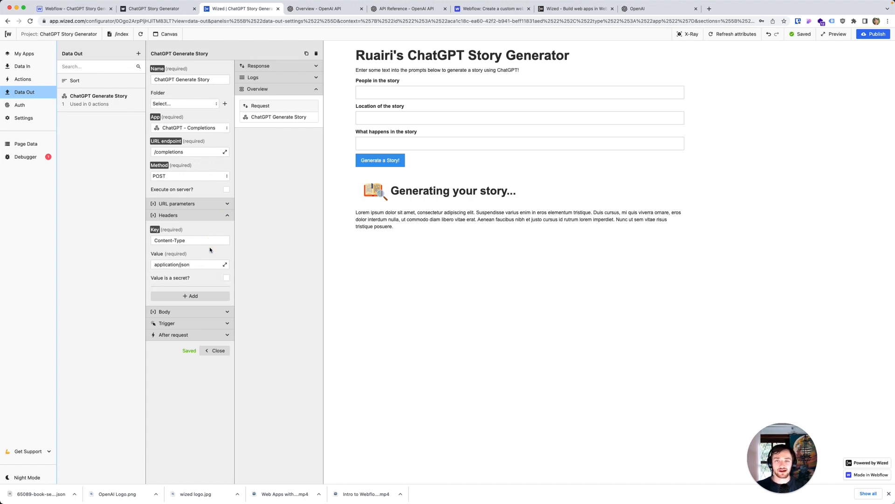
Step: Switch to the OpenAI platform and open the account's API keys page
click(321, 9)
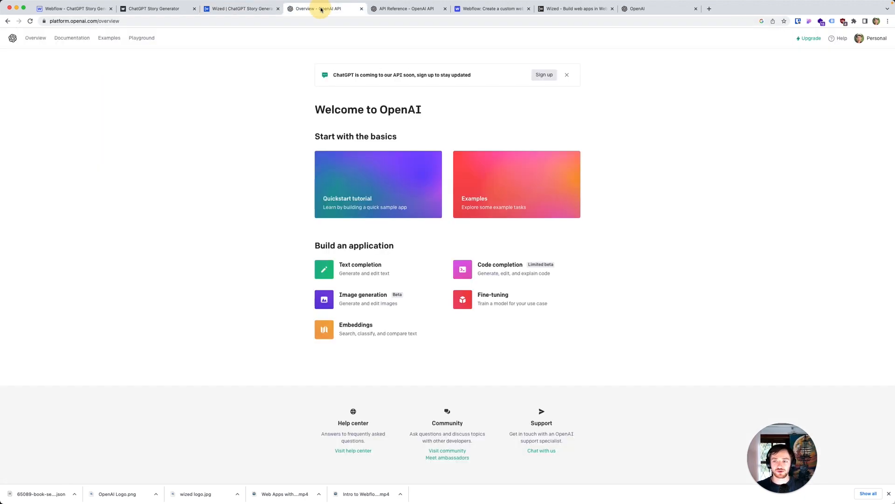
click(873, 42)
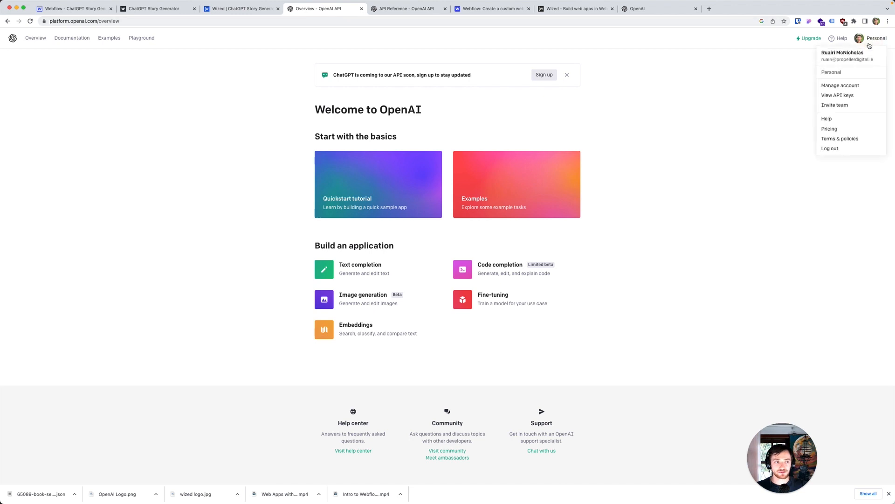
click(844, 96)
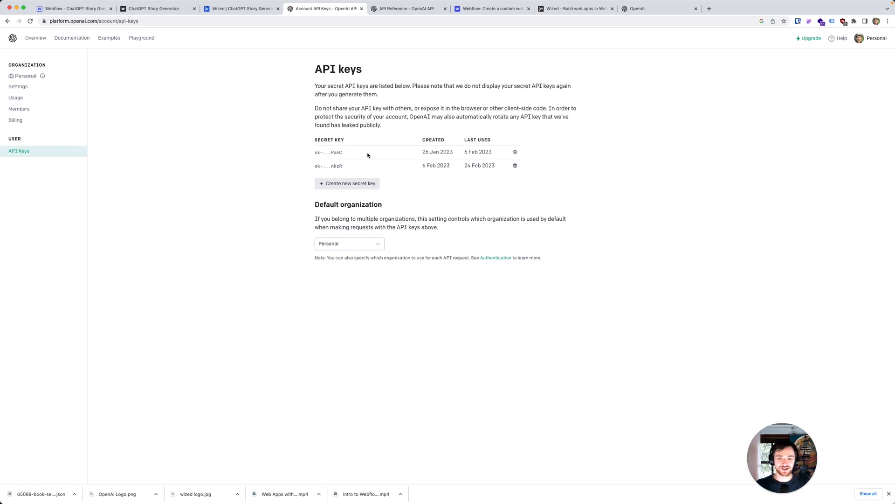
Step: Generate a new secret API key in the OpenAI account and copy it
click(357, 183)
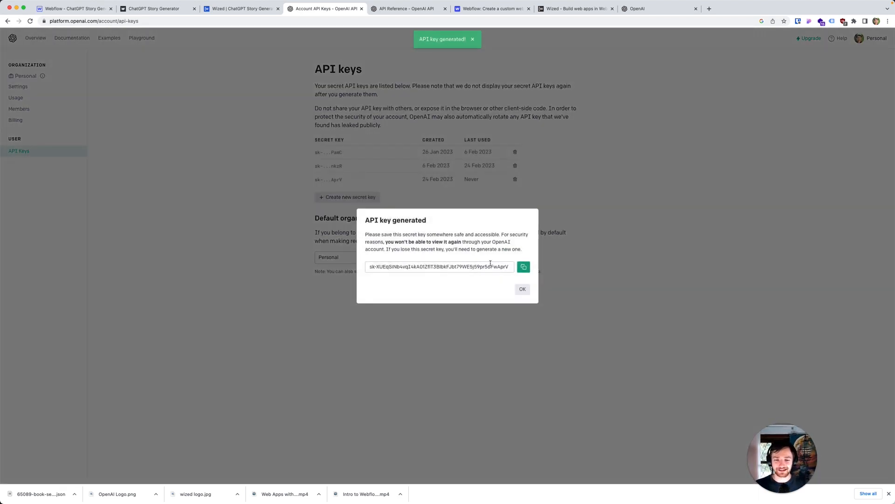
click(523, 266)
click(405, 222)
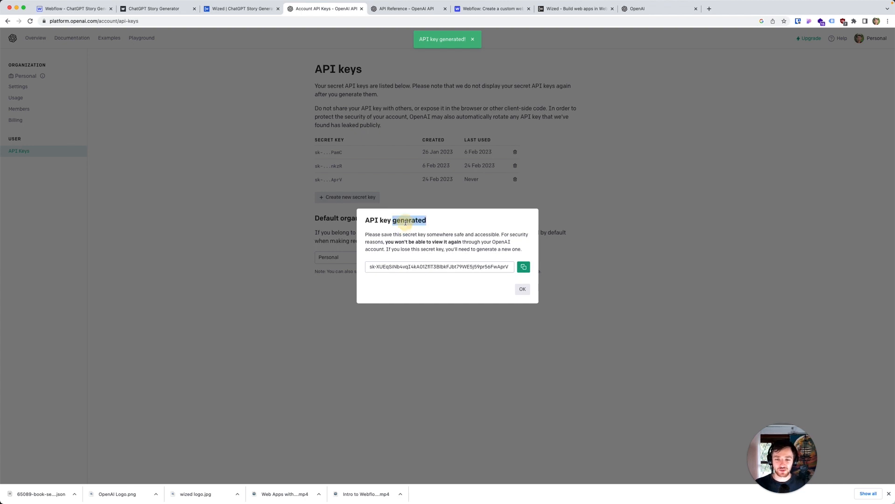
drag(461, 241, 385, 241)
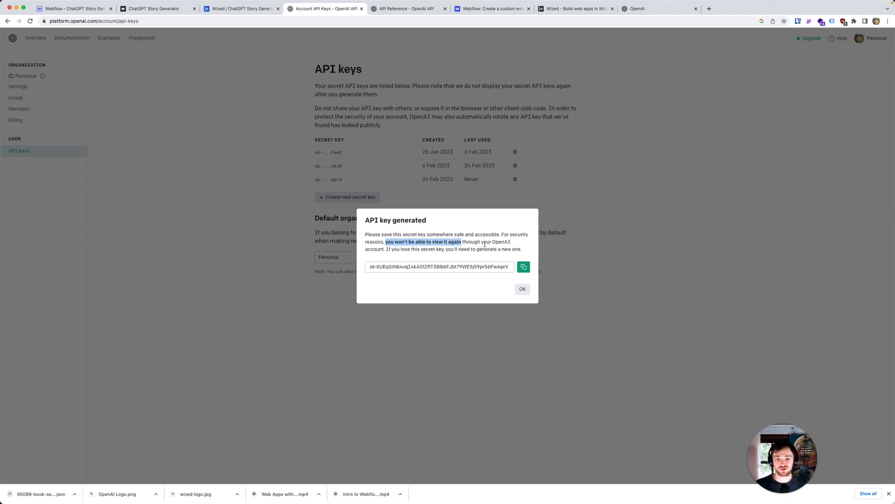
click(523, 266)
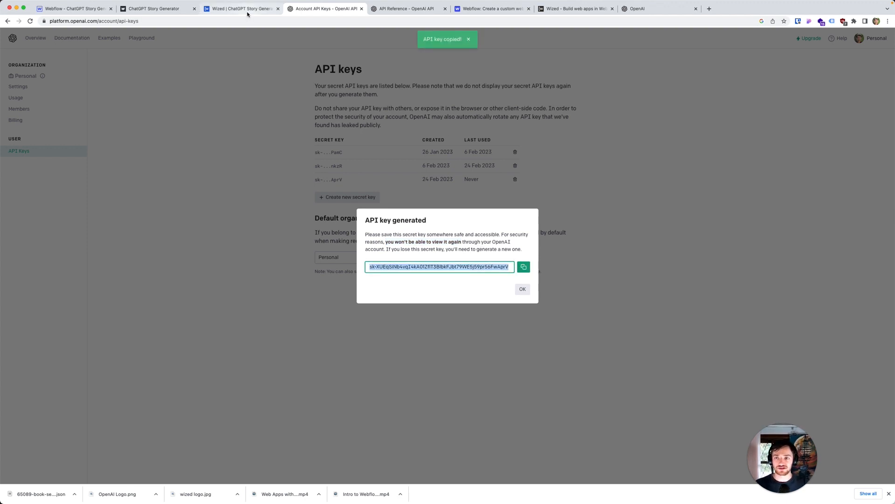
Step: Switch to Wized and add a second header to the ChatGPT Generate Story request with the key Authorization
click(247, 13)
click(190, 296)
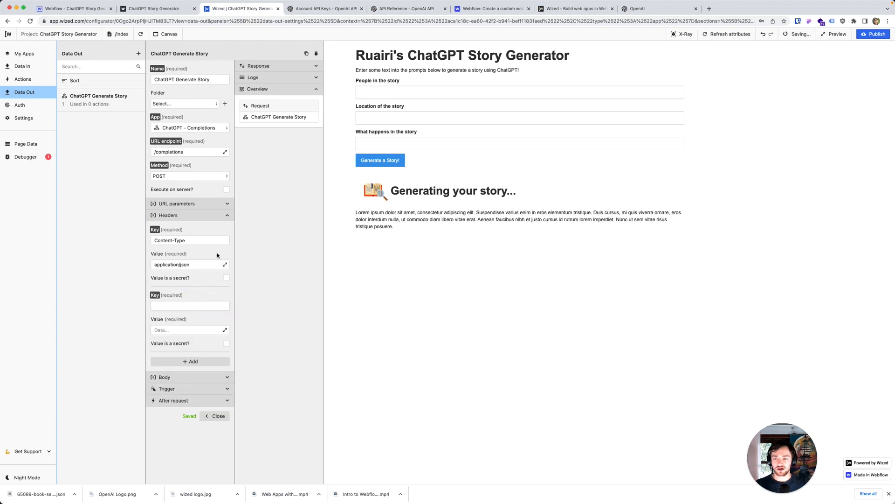
click(383, 9)
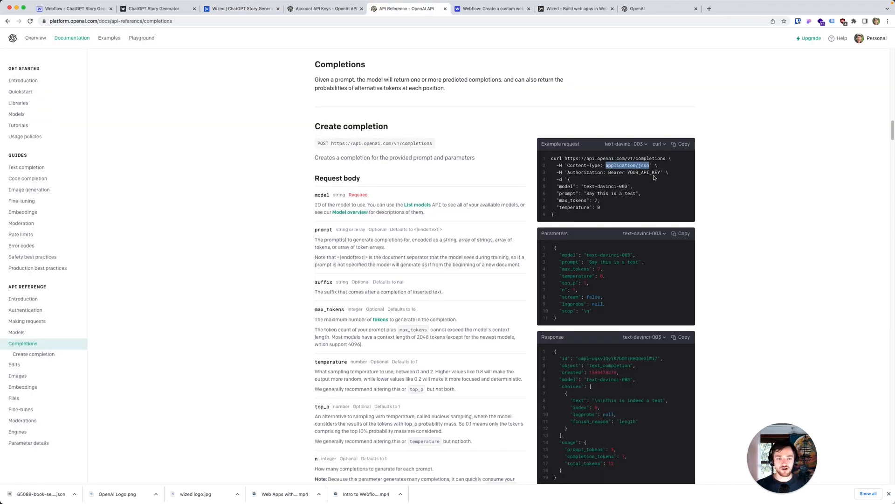
click(236, 8)
click(199, 306)
text(Authorization)
key(Tab)
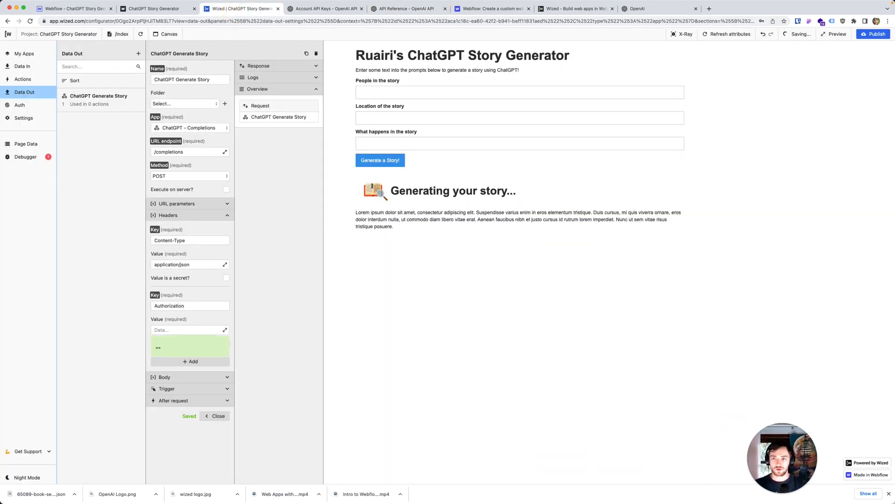
Step: Set the Authorization header's value to Bearer followed by a space and the copied API key
click(401, 9)
click(261, 9)
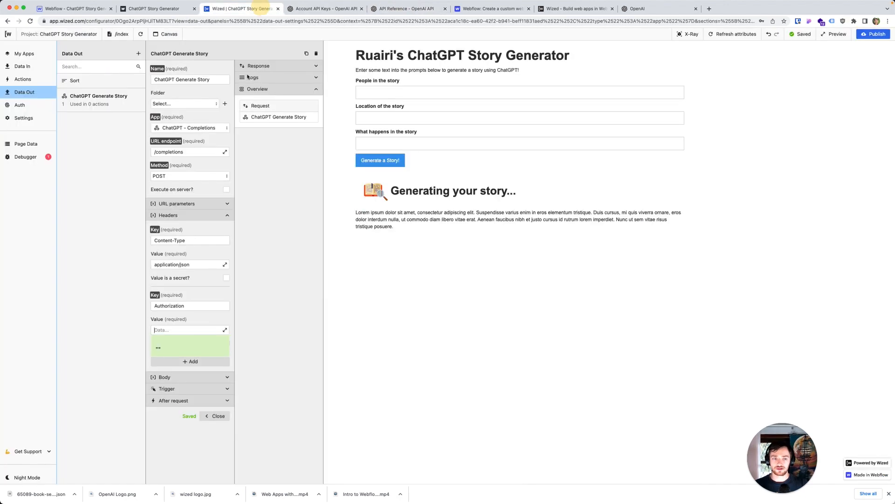
text(B)
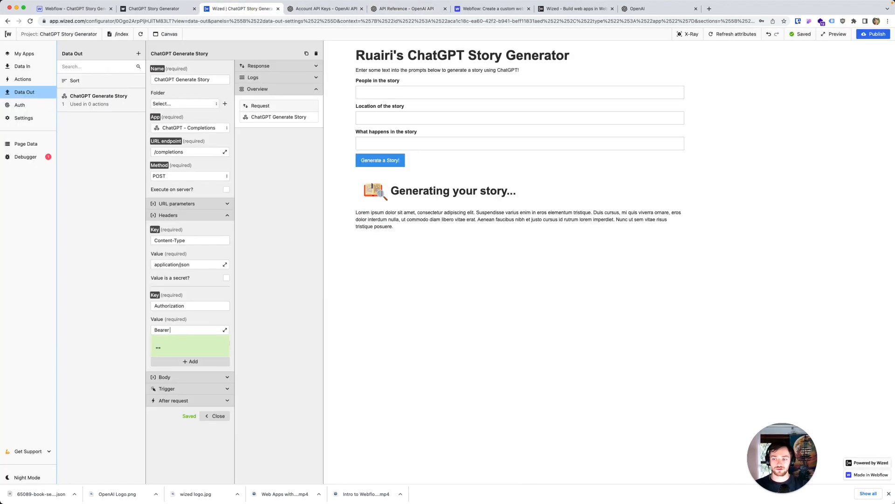
text(earer)
key(super+v)
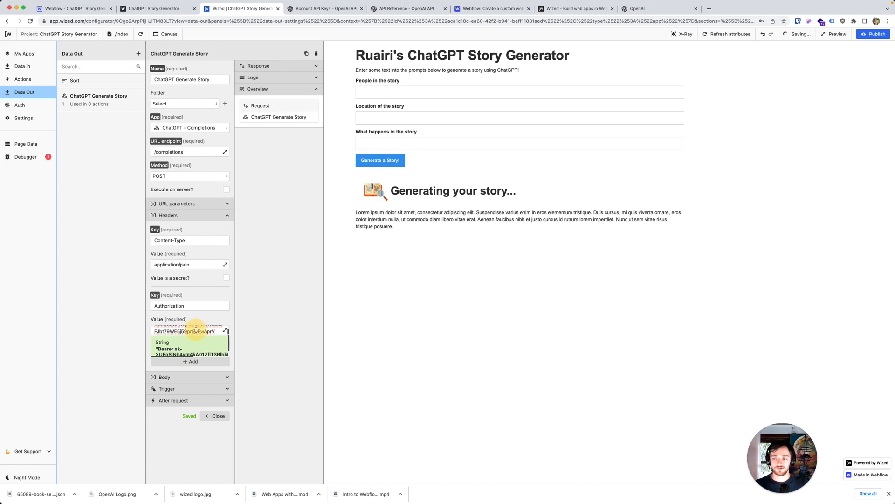
click(192, 320)
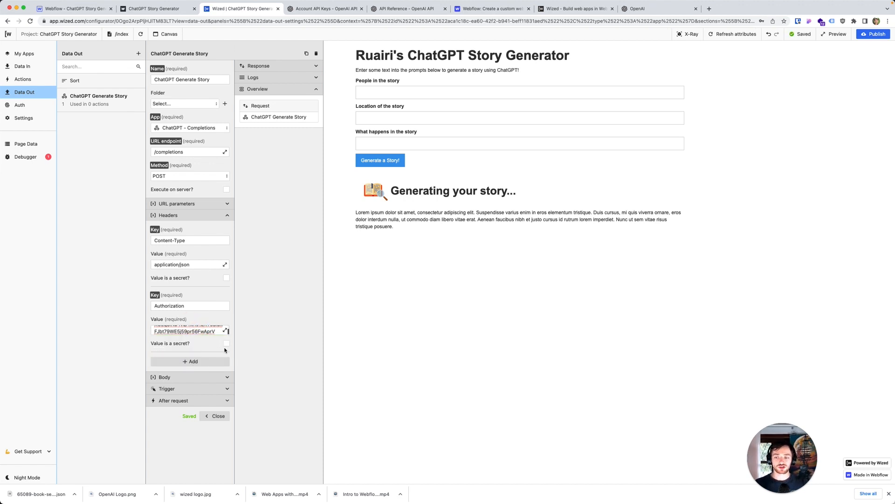
Step: Mark the Authorization header's value as a secret and set the request to execute on the server
click(226, 345)
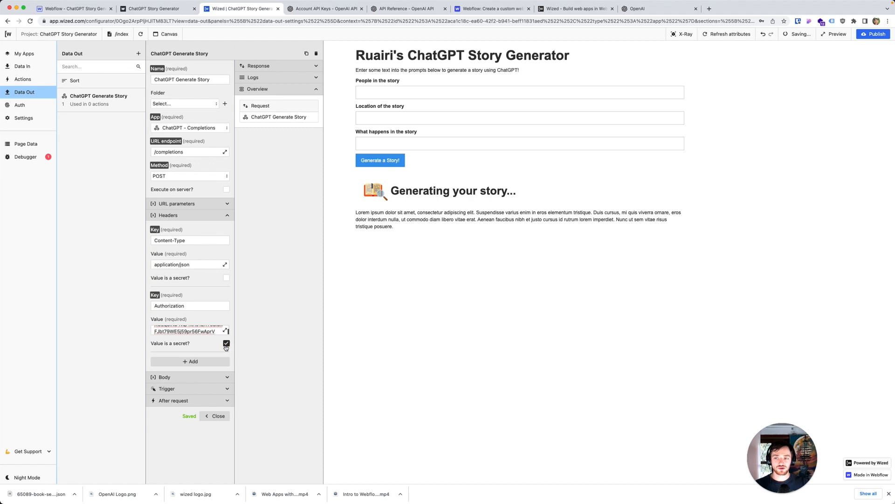
click(226, 190)
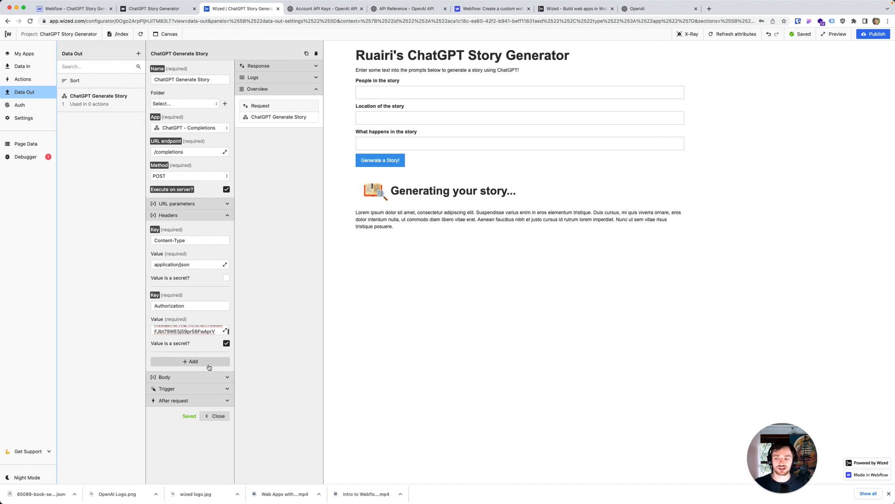
click(227, 215)
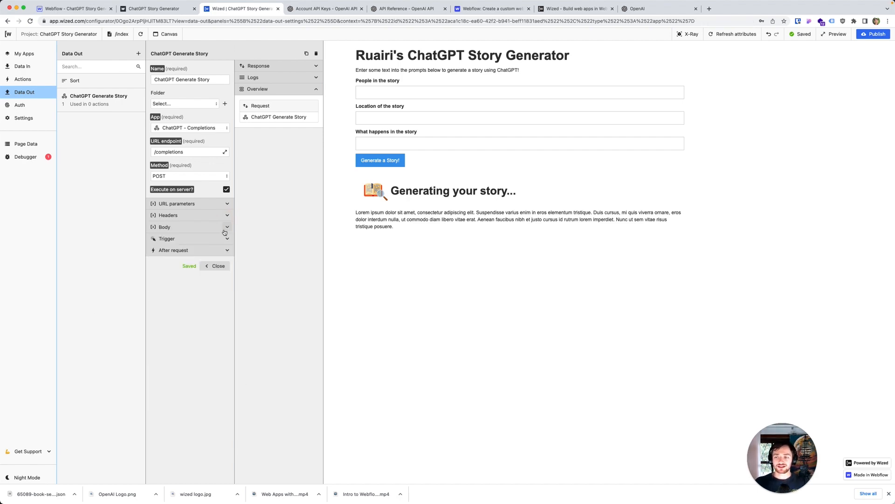
Step: Copy the model name text-davinci-003 from the example request in OpenAI's Completions reference for the request body
click(227, 226)
click(406, 9)
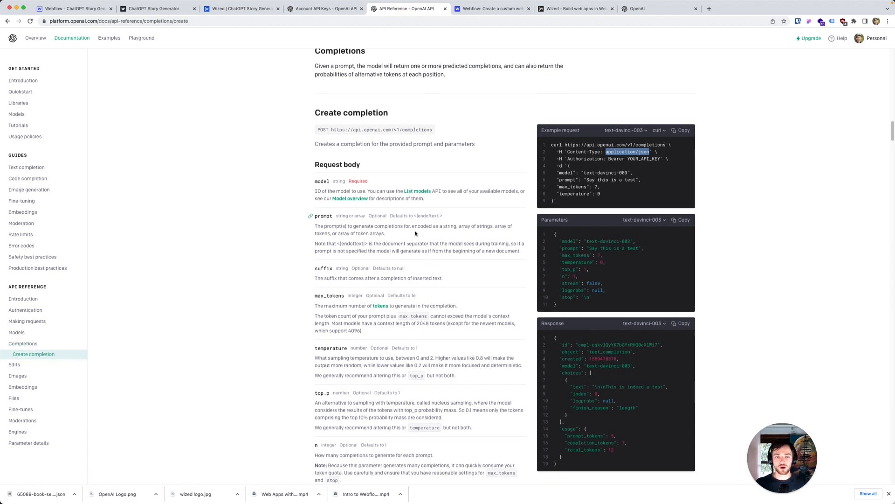
drag(634, 173, 559, 173)
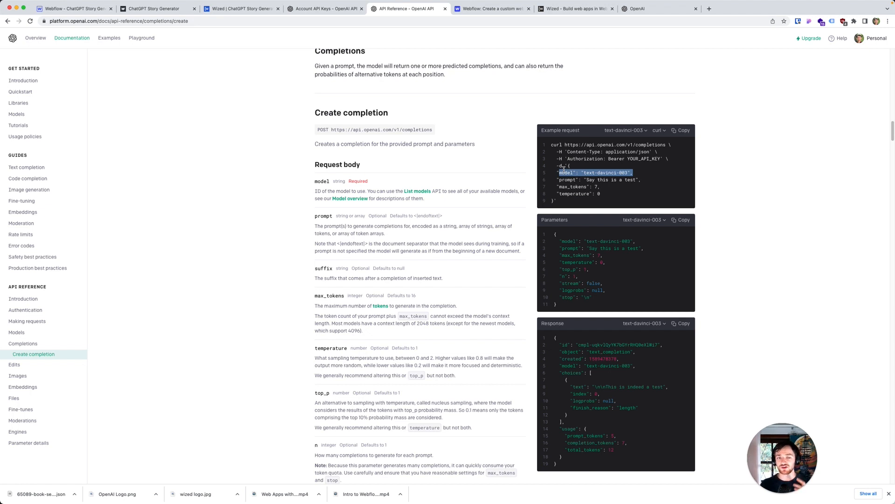
drag(584, 173, 628, 175)
click(628, 177)
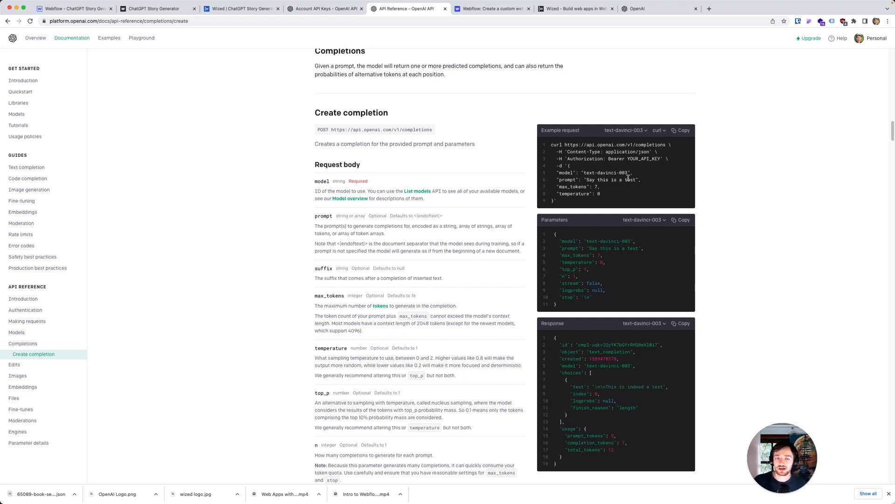
drag(625, 172, 582, 172)
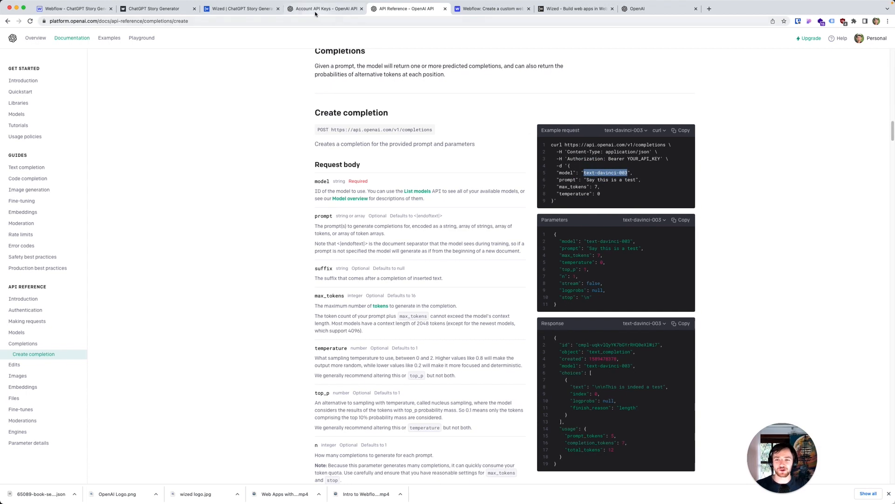
Step: Add a body parameter to the Wized request with the key model and the value text-davinci-003
click(315, 10)
click(234, 10)
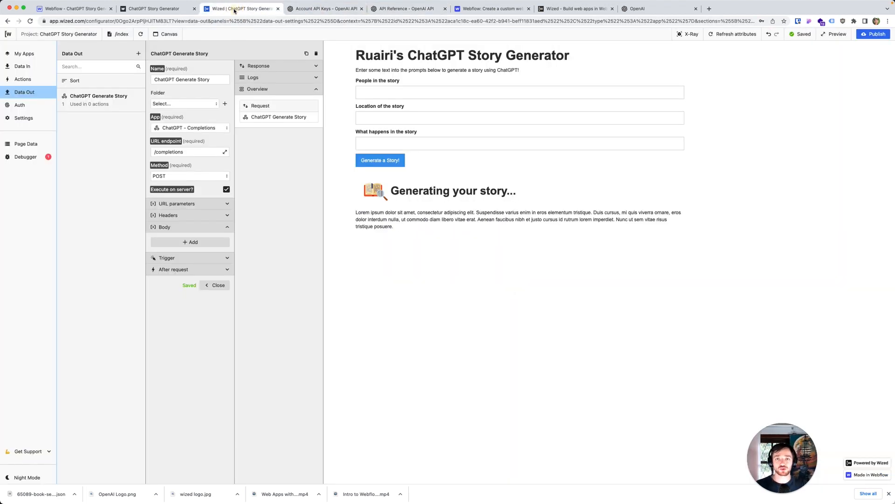
click(405, 8)
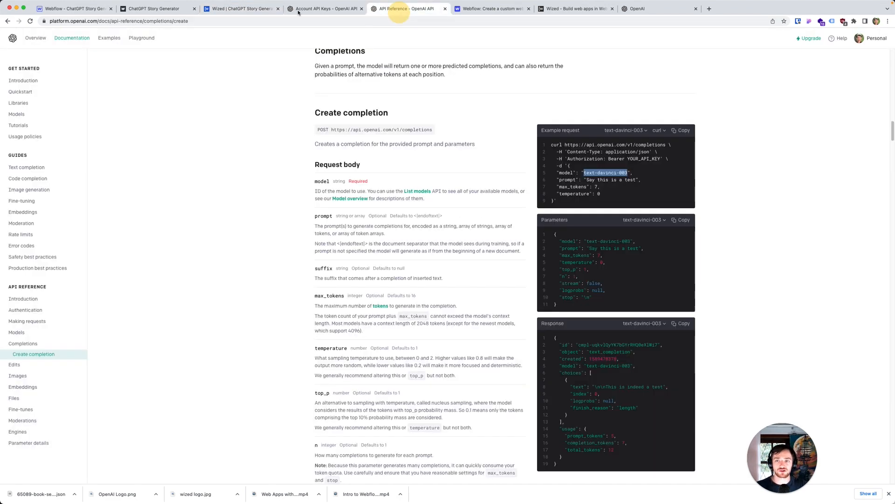
click(154, 8)
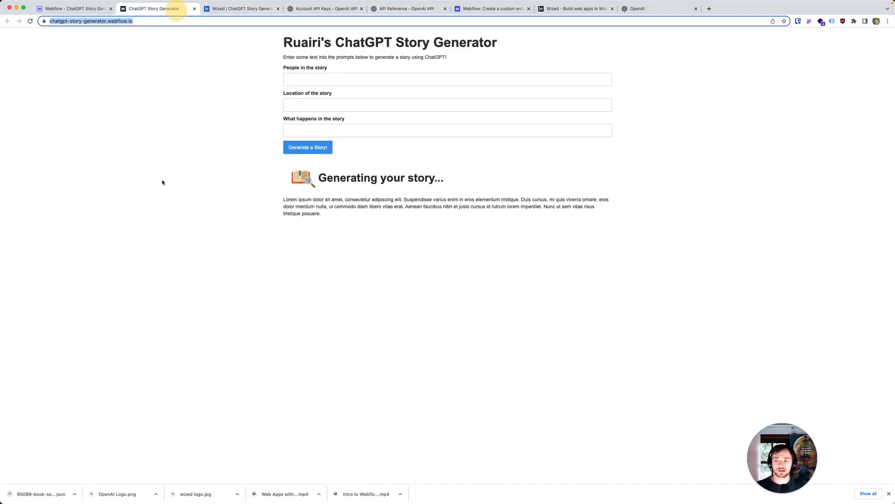
click(238, 9)
click(200, 242)
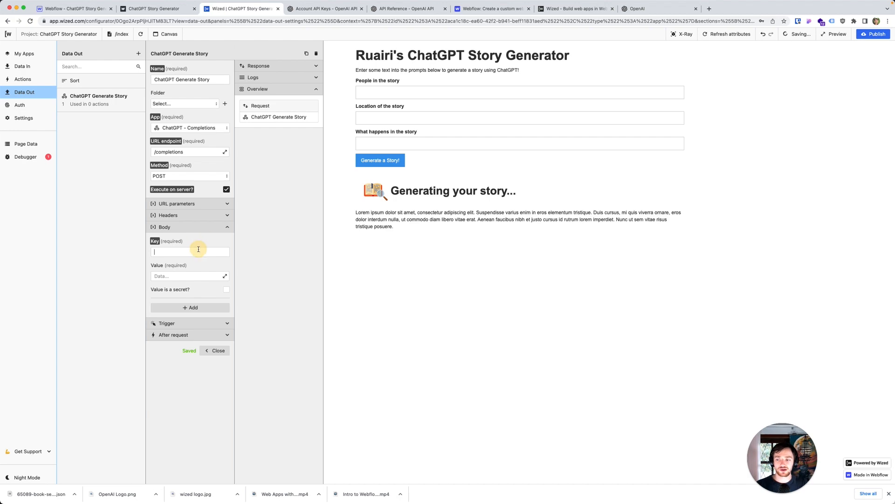
click(198, 249)
text(model)
key(Tab)
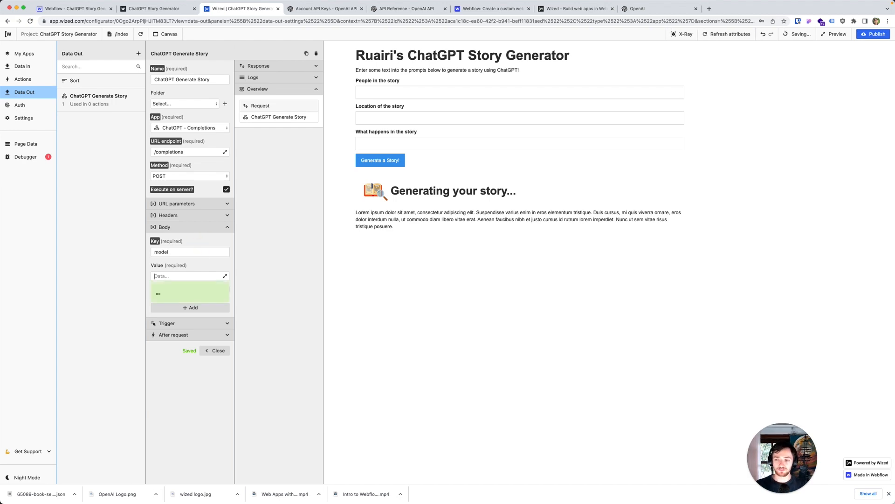
key(ctrl+v)
click(203, 268)
Step: Return to OpenAI's Completions reference and open the Tokenizer linked from the max_tokens description
drag(406, 9, 321, 19)
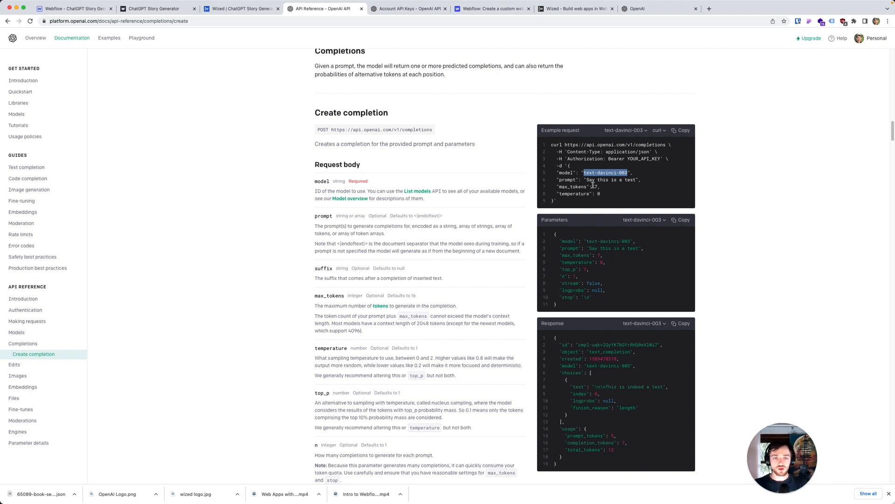
click(375, 307)
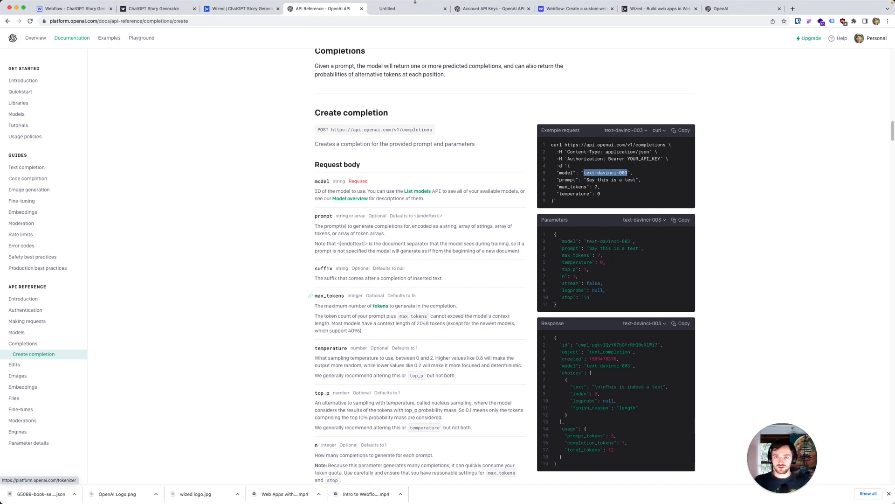
click(392, 163)
Step: Check the token and character counts of the Tokenizer page's introductory paragraph by using it as the input text
drag(509, 106, 314, 89)
key(cmd+c)
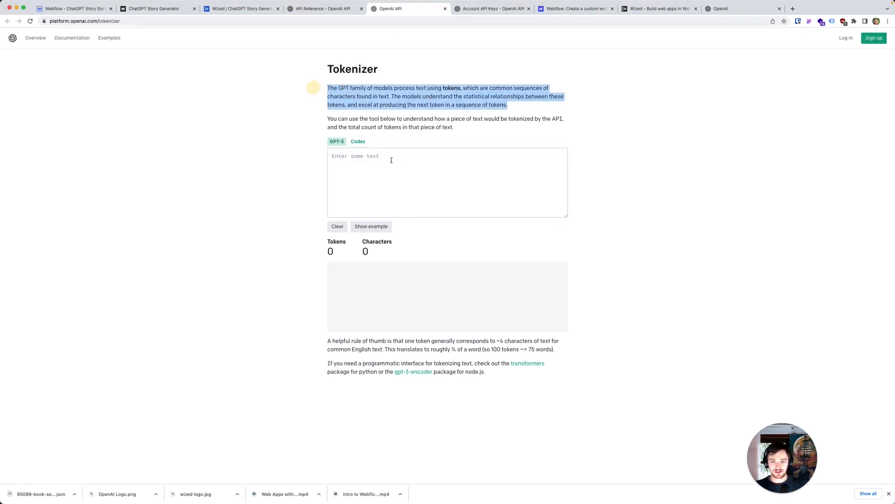
click(392, 160)
key(cmd+v)
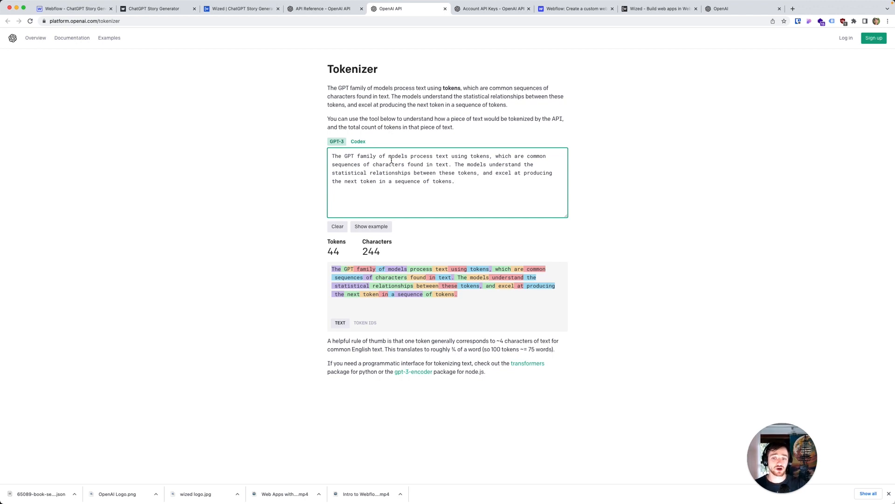
double_click(373, 251)
double_click(334, 251)
double_click(334, 251)
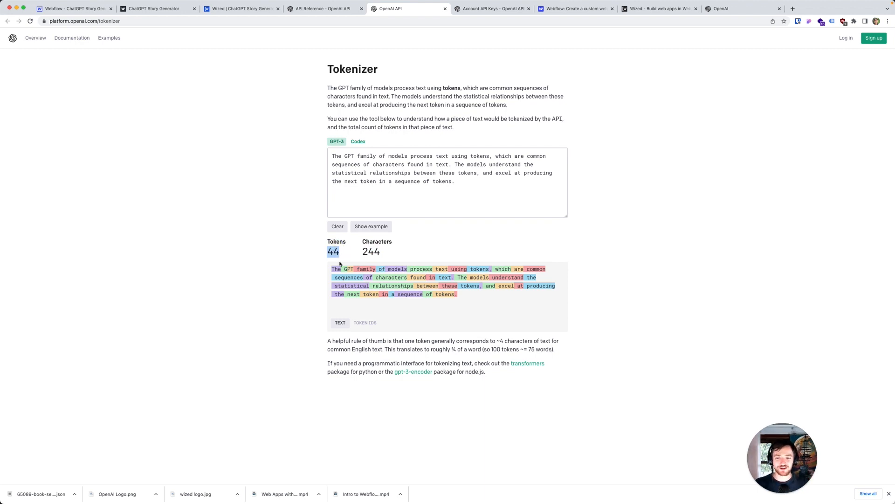
click(336, 270)
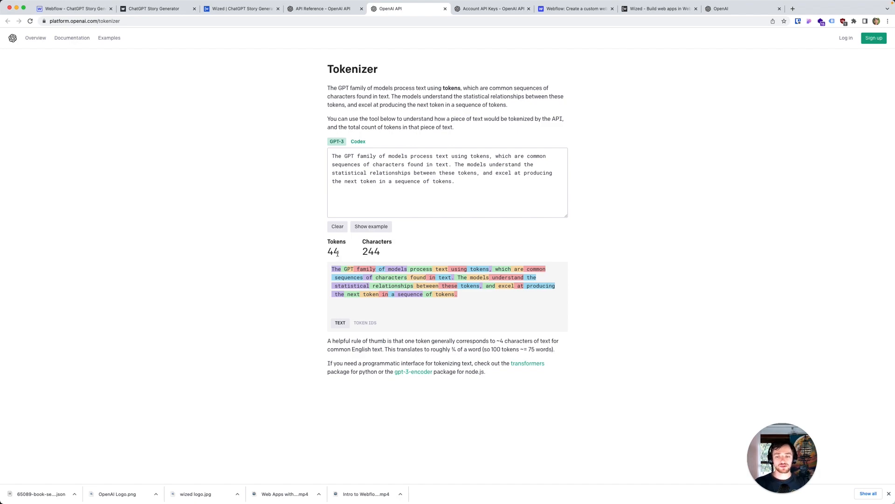
Step: Add a second body parameter to the Wized request with the key max_tokens and the value 1000
click(330, 9)
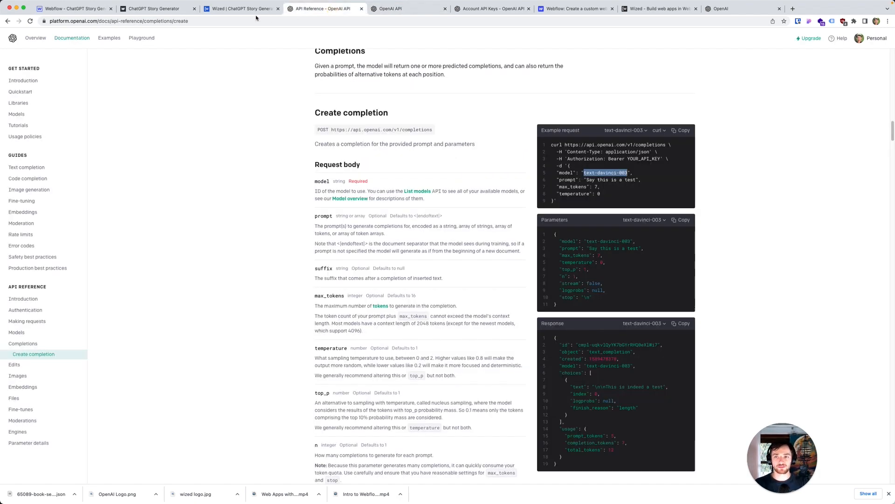
click(164, 15)
click(218, 14)
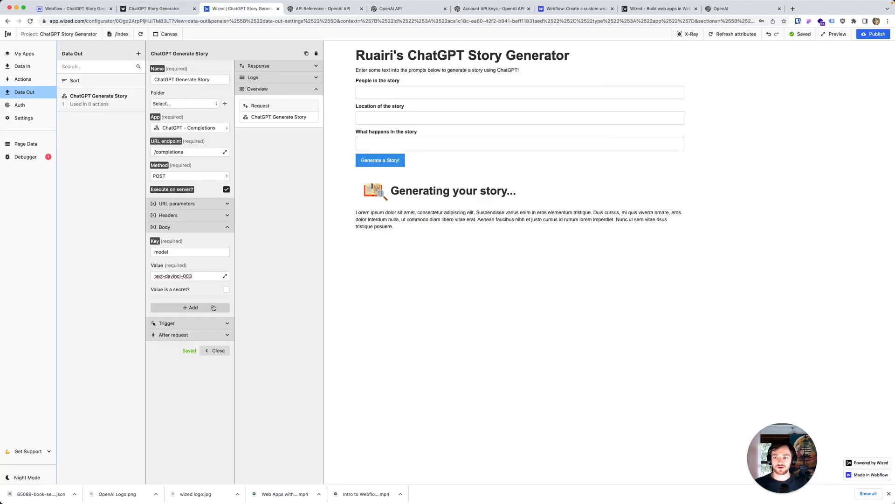
click(207, 306)
click(202, 317)
text(m)
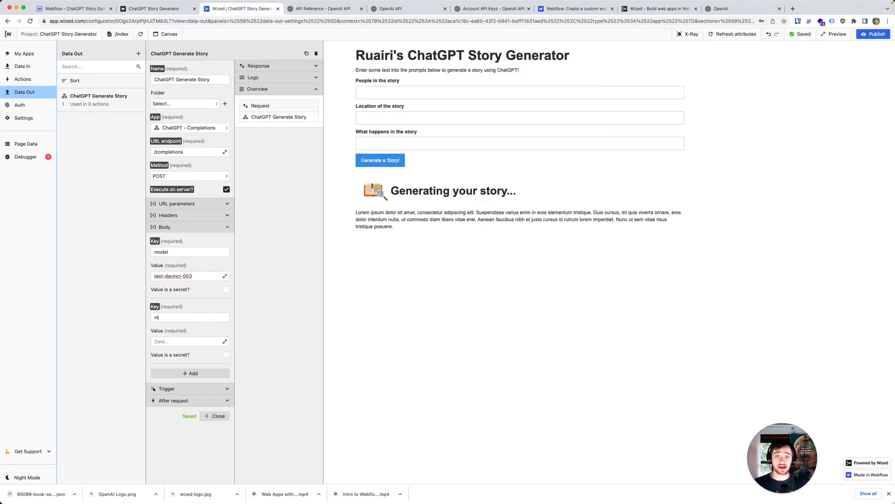
text(ax_tokens)
key(Tab)
text(100)
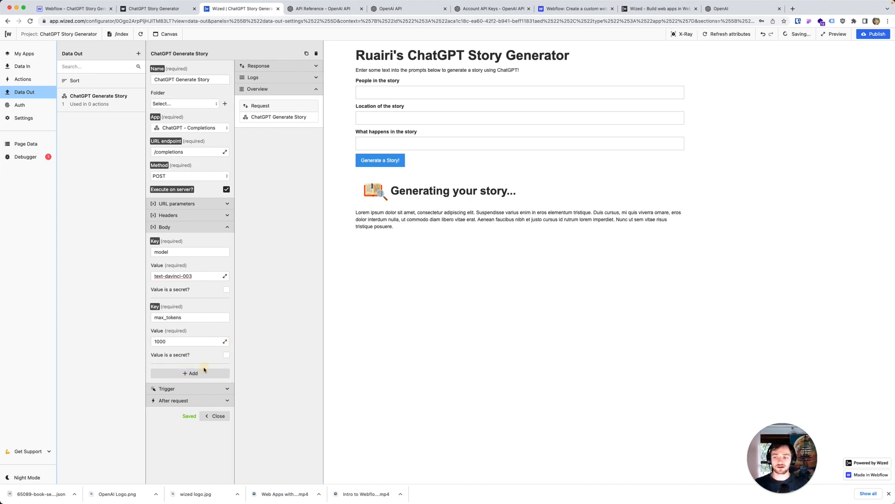
Step: Add a third body parameter to the request with the key temperature
click(190, 373)
click(198, 381)
text(tem)
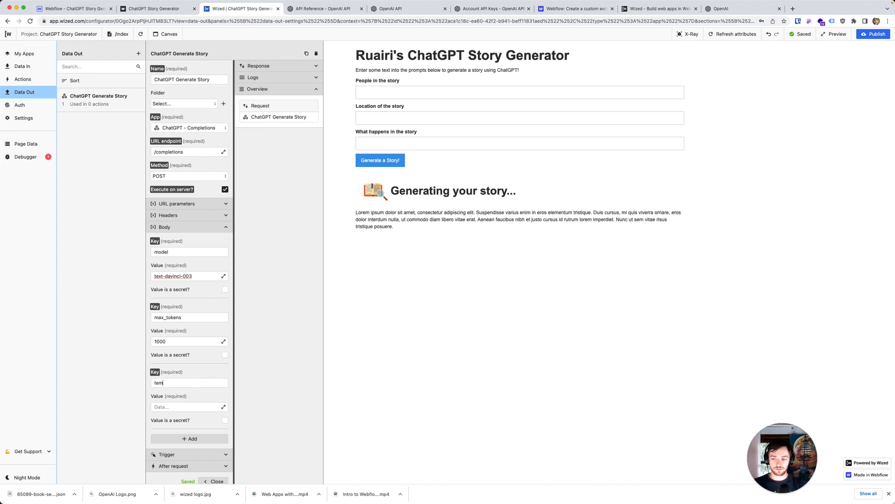
text(perature)
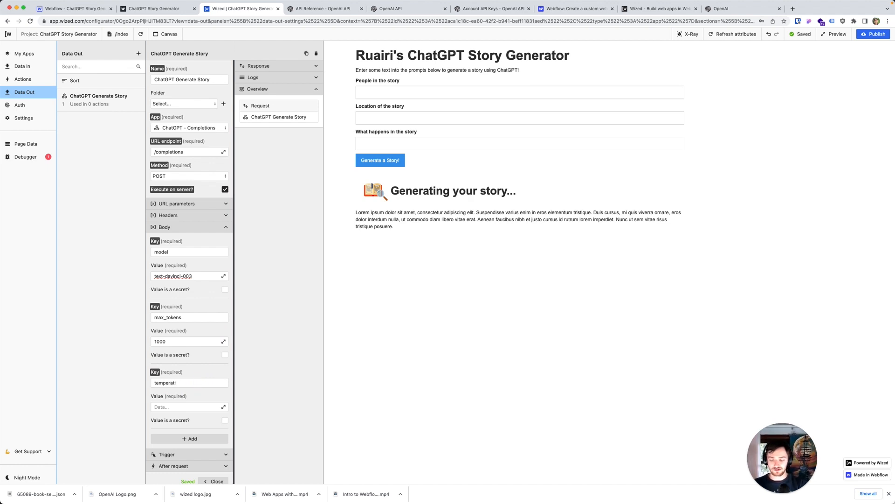
Step: Look up the temperature parameter in OpenAI's Completions reference and read its allowed range and the effect of higher and lower values
click(406, 8)
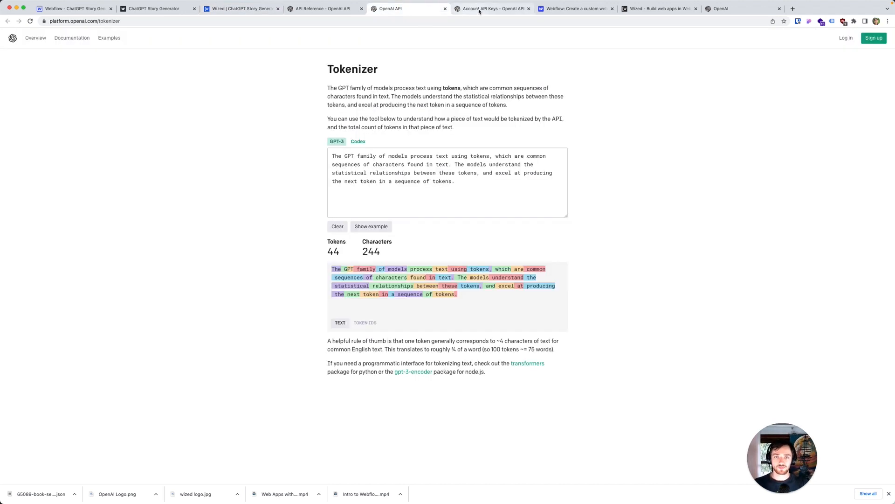
click(326, 8)
scroll(339, 325, down, 3)
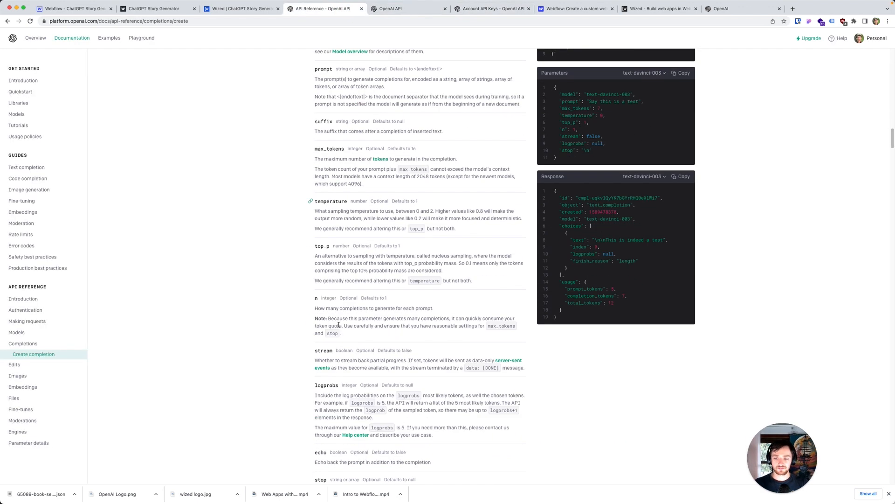
scroll(338, 325, down, 5)
key(super+f)
text(temperature)
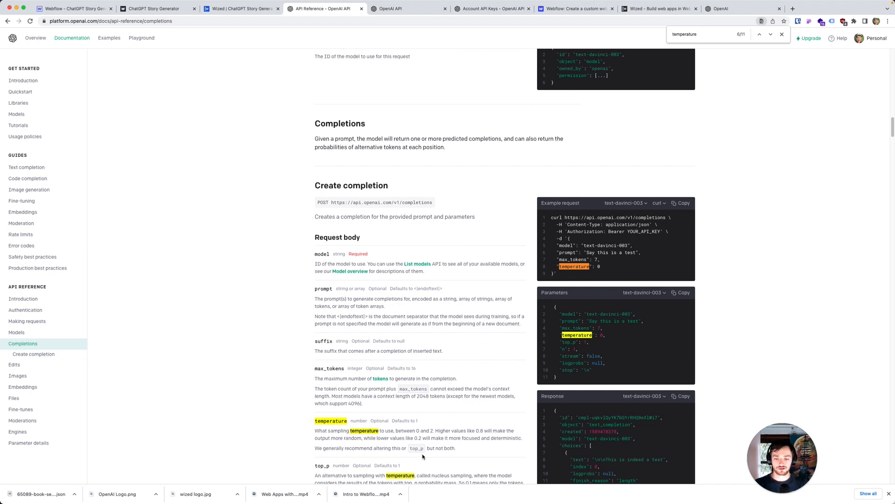
key(Escape)
scroll(390, 458, down, 2)
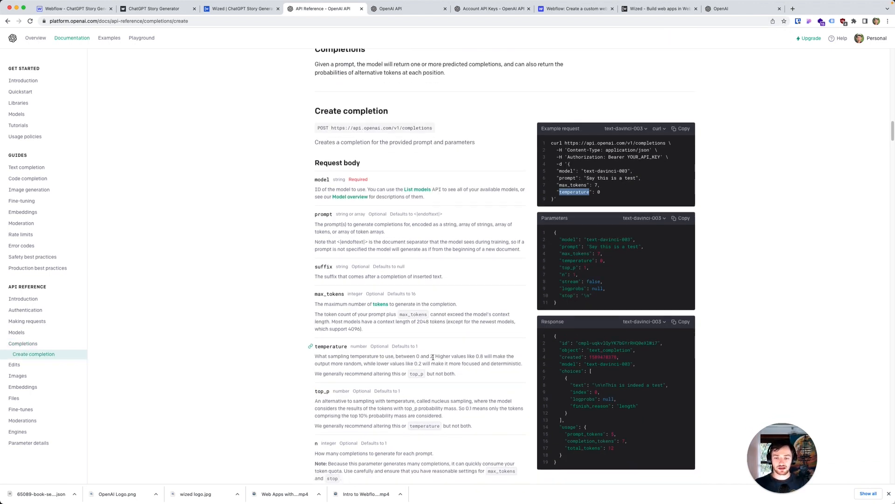
click(432, 357)
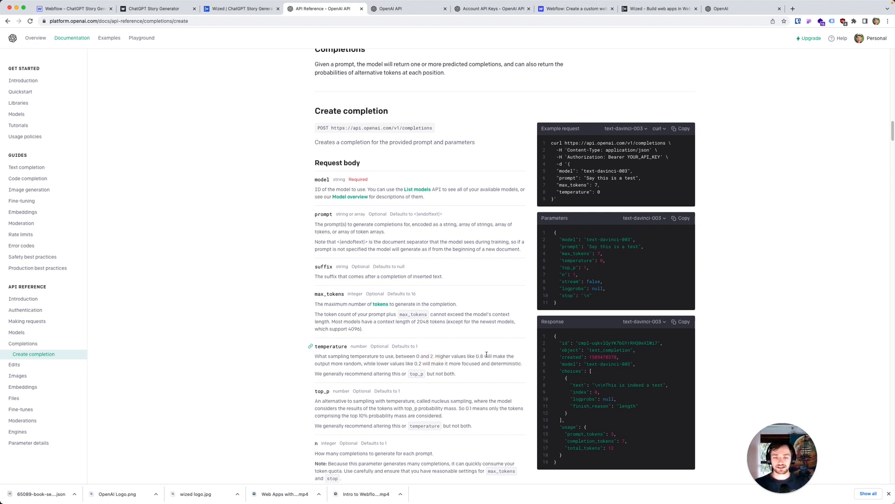
drag(485, 355, 358, 365)
click(368, 366)
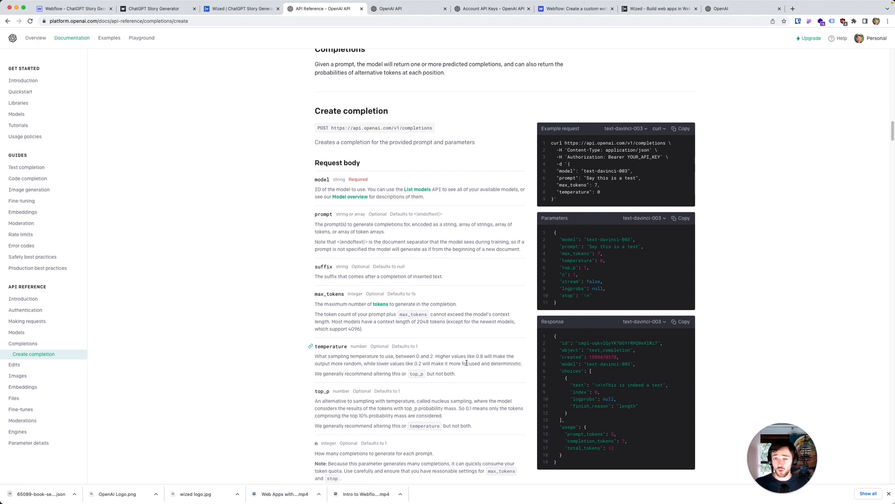
Step: Return to the Wized configurator and set the temperature parameter's value to 2
click(242, 10)
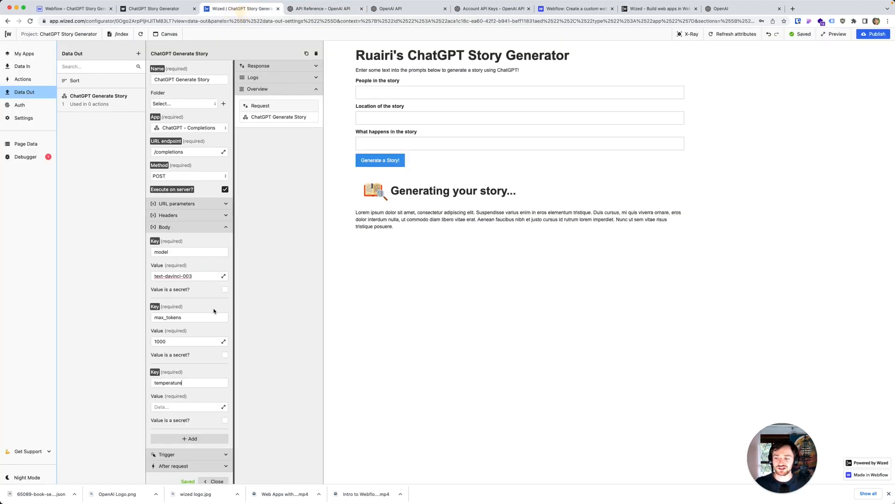
click(198, 407)
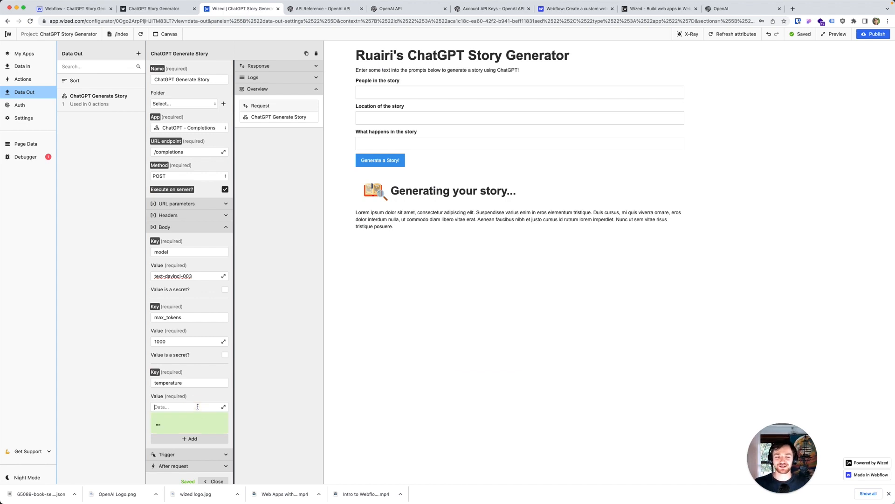
text(2)
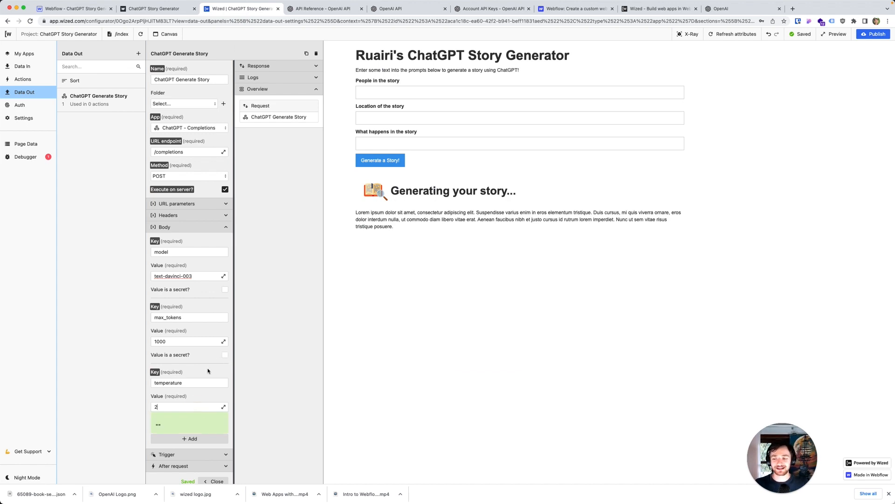
click(208, 371)
Step: Add a fourth body parameter with the key prompt and briefly inspect the page's Wized elements in X-Ray mode
click(189, 422)
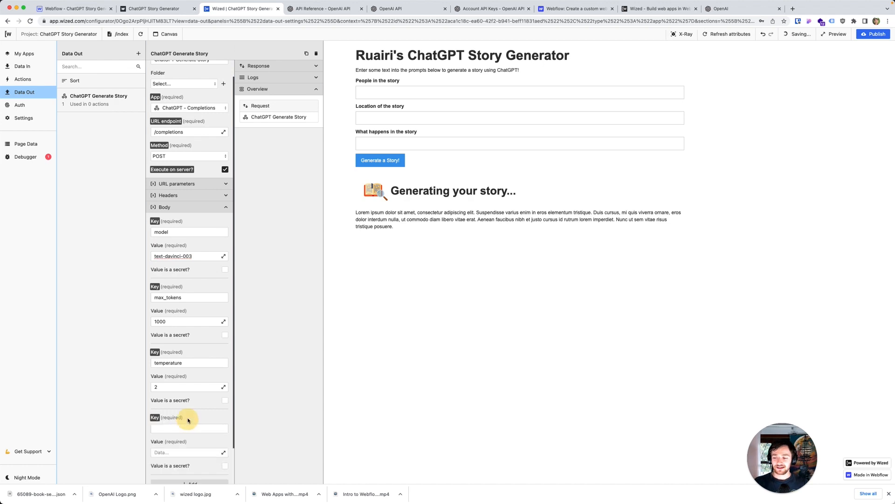
text(prompt)
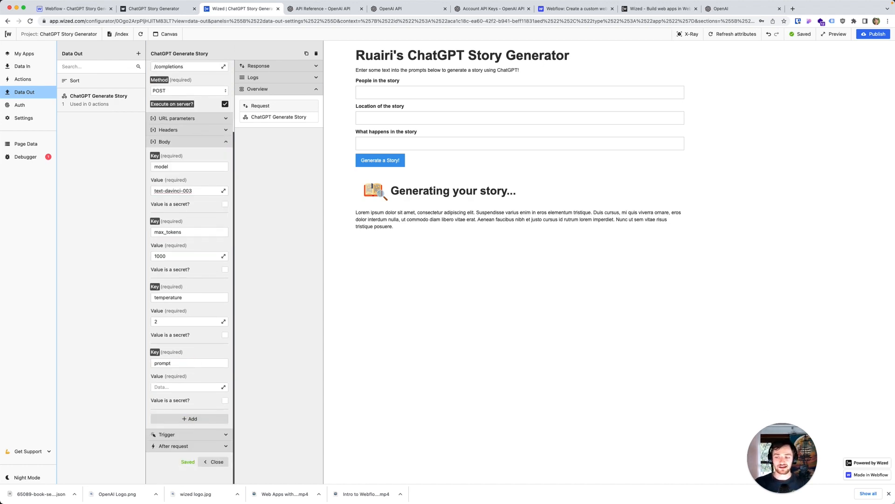
key(Tab)
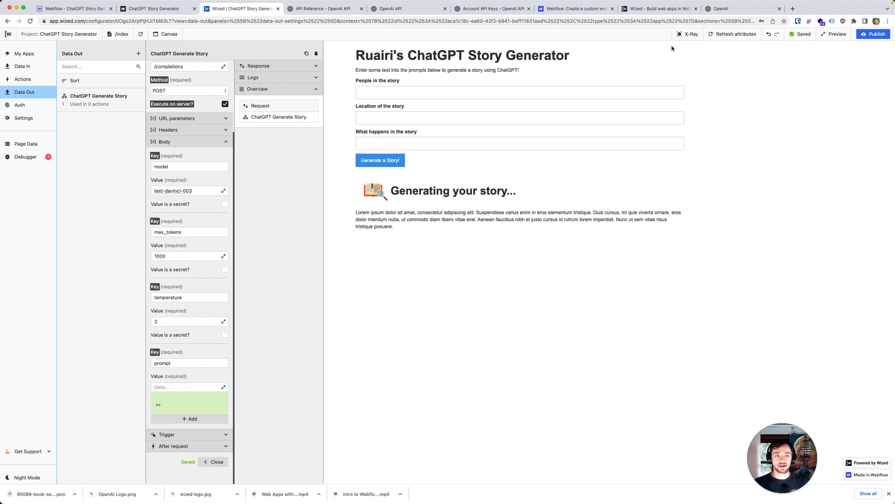
click(686, 34)
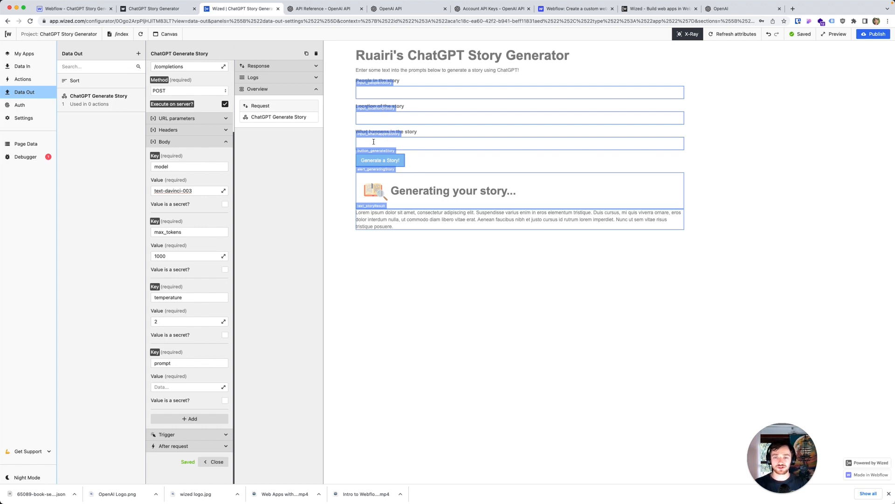
click(688, 34)
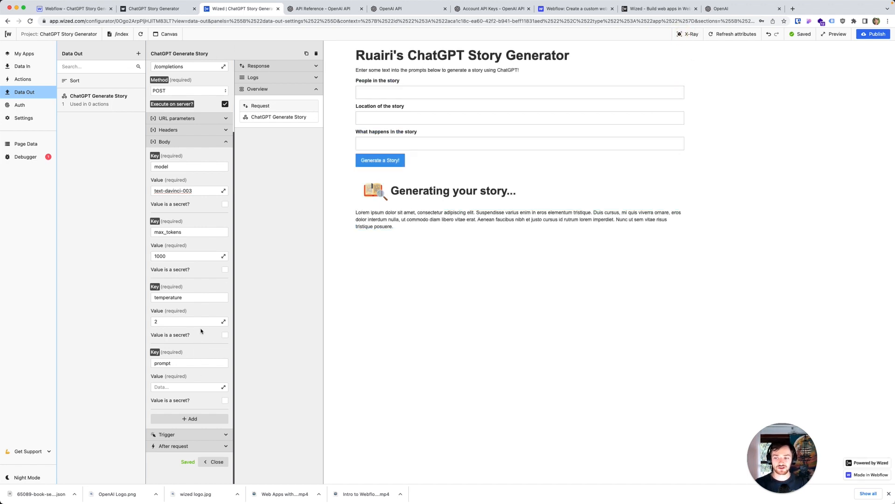
Step: Set the prompt parameter's value to "Write a story that involves the following people:" followed by the input_peopleInStory field on a new line
click(223, 387)
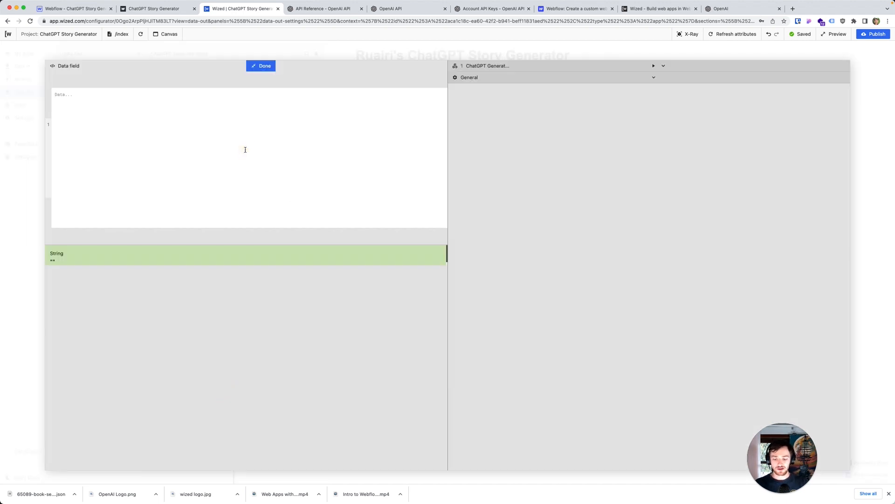
text(Write a story that involves the following people:)
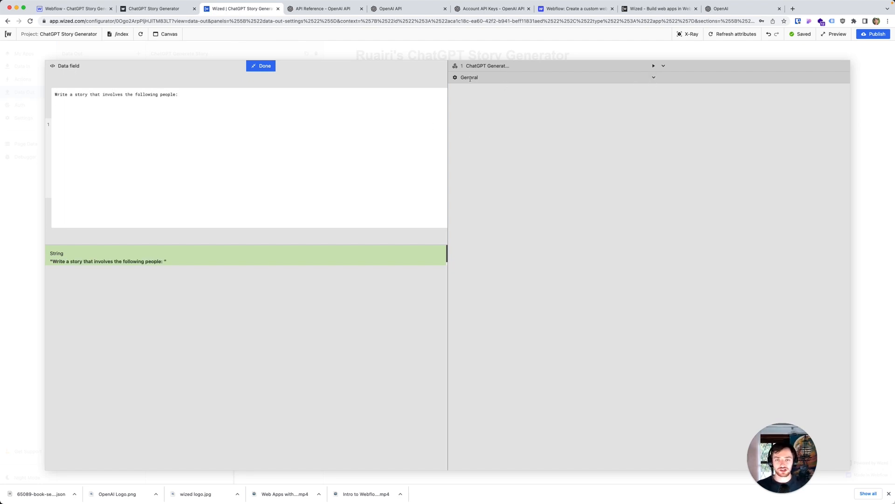
click(653, 78)
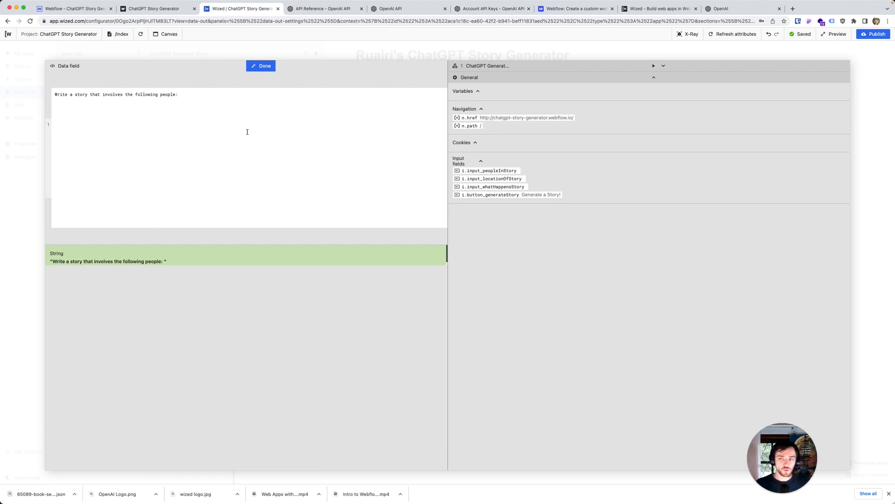
click(80, 100)
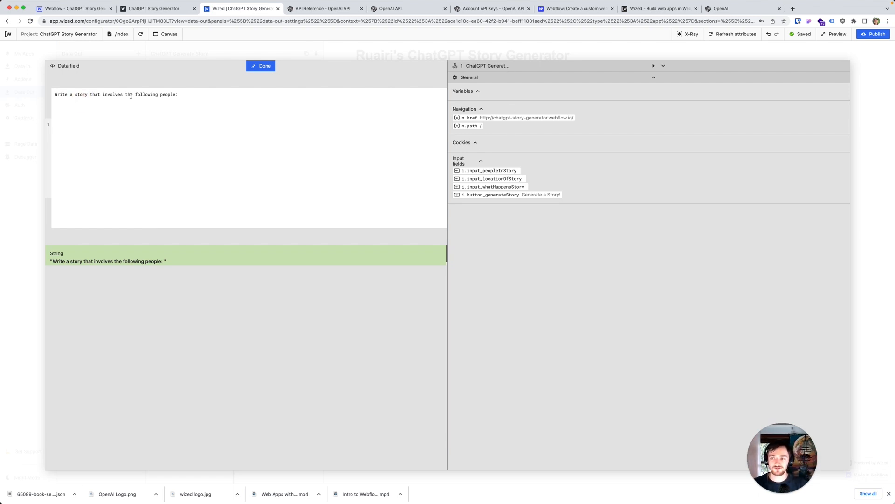
click(484, 171)
click(144, 100)
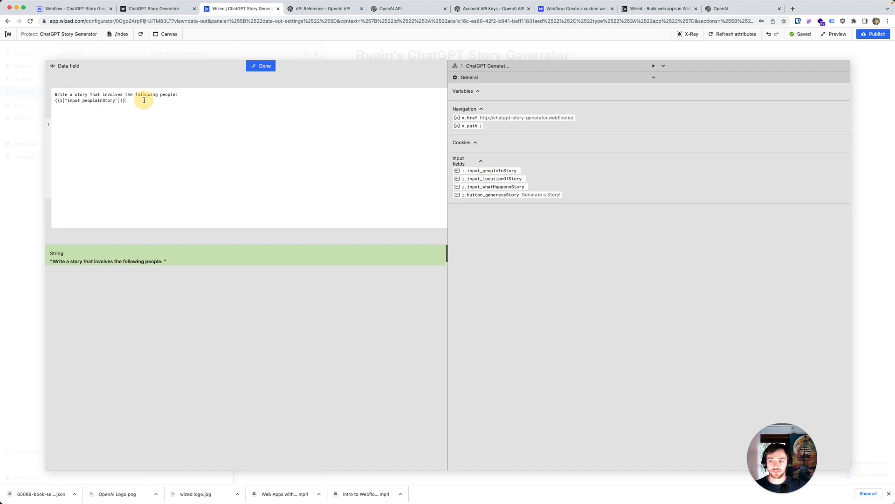
click(264, 66)
Step: Fill the page preview's people field with "George Bush, Barney the Dinosaur" and its location field with "The moon"
click(387, 95)
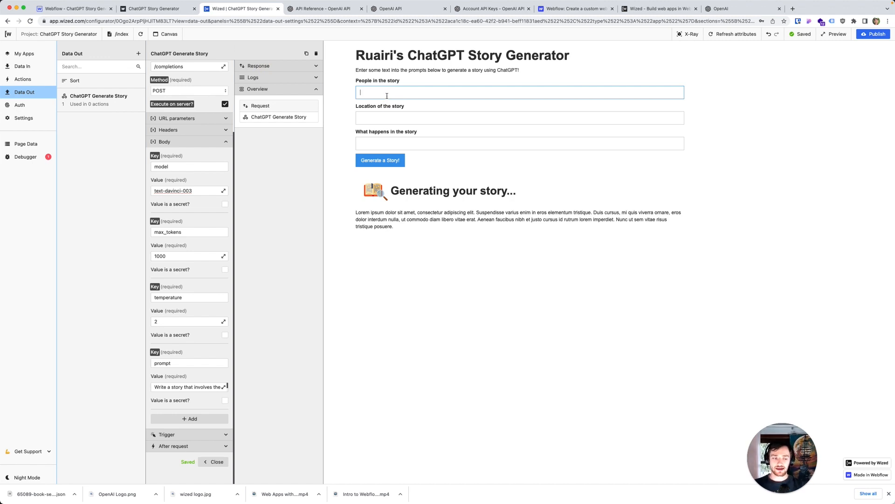
text(George Bush)
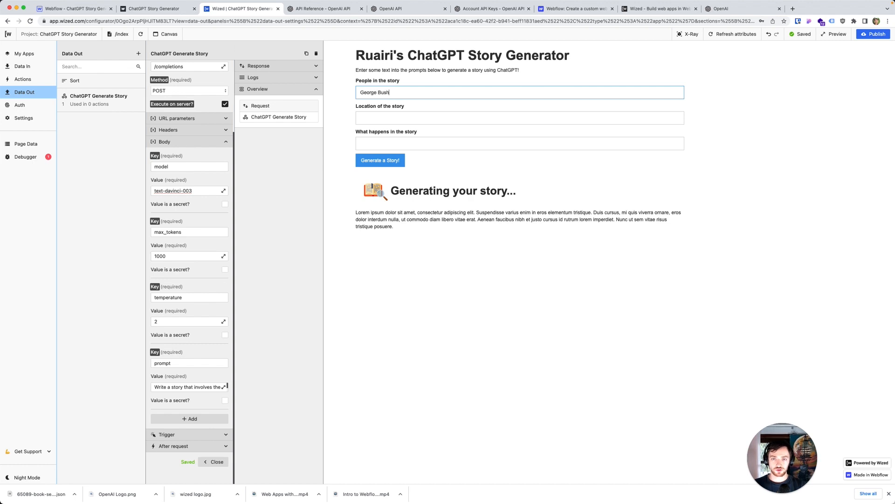
text(, Barney the Dinosaur)
key(Tab)
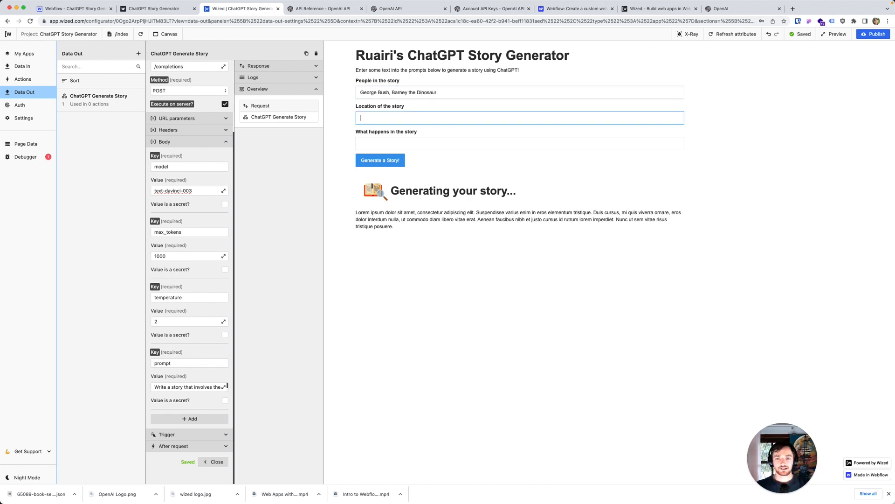
text(The moon)
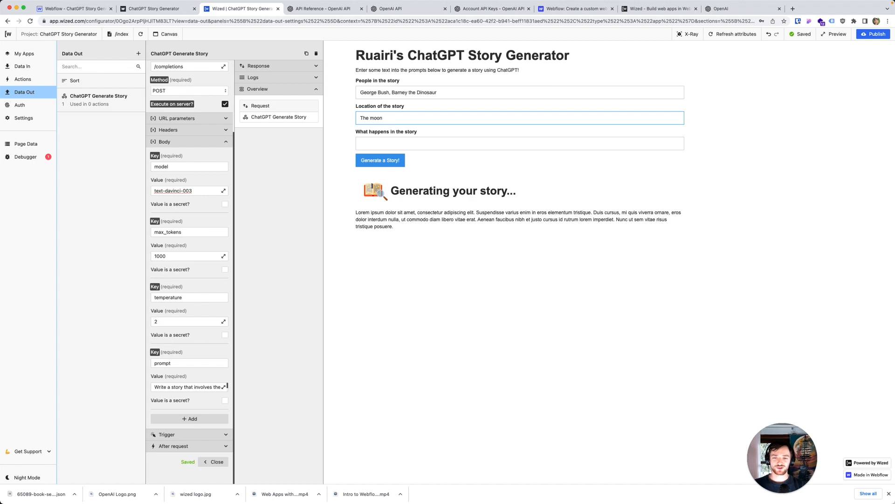
Step: Fill the What happens in the story field with "Barney discovers the moon landing was fake and George Bush turns him into a sheep"
click(409, 142)
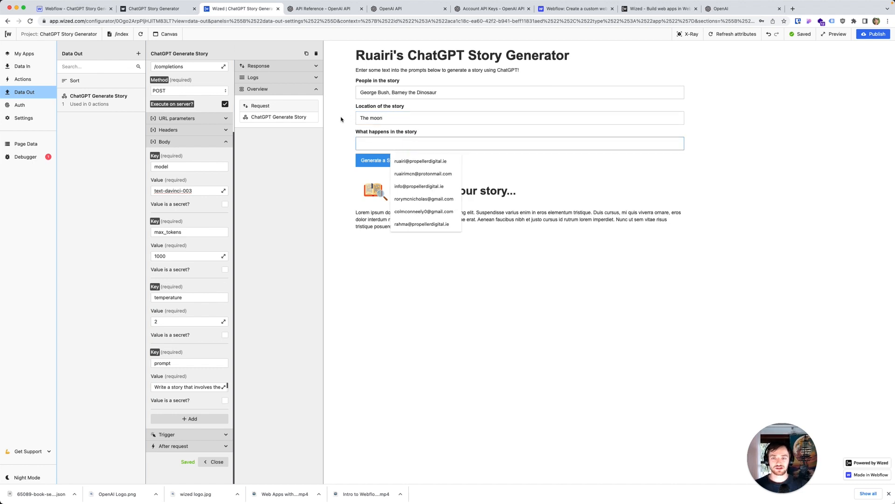
click(374, 139)
text(Barney discoveres the moon landing was fake and George Bush turns him into a sheepo)
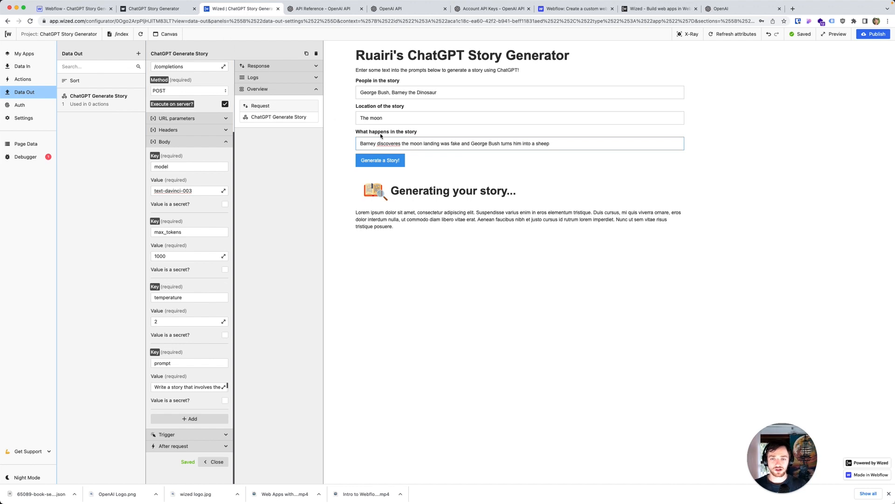
double_click(392, 145)
text(disc)
text(overs)
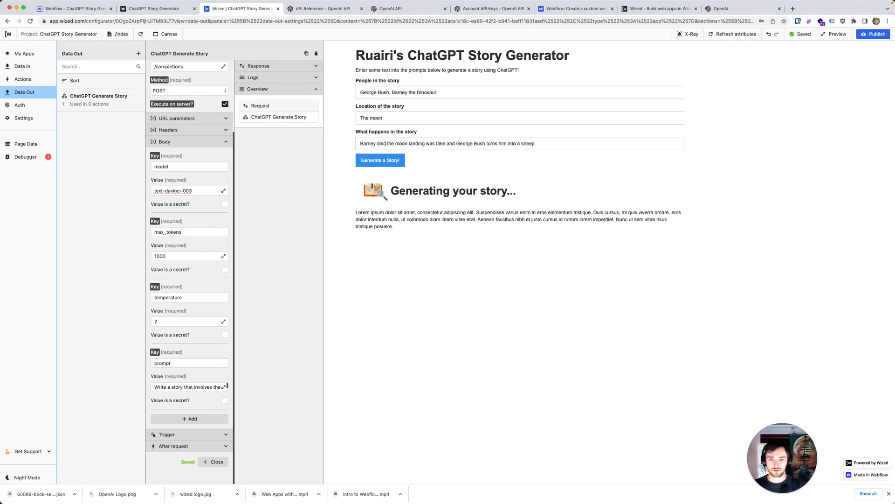
key(End)
Step: Extend the prompt value with a separate sentence, "The story takes place in", followed by the input_locationOfStory field, ending both sentences with periods
click(187, 387)
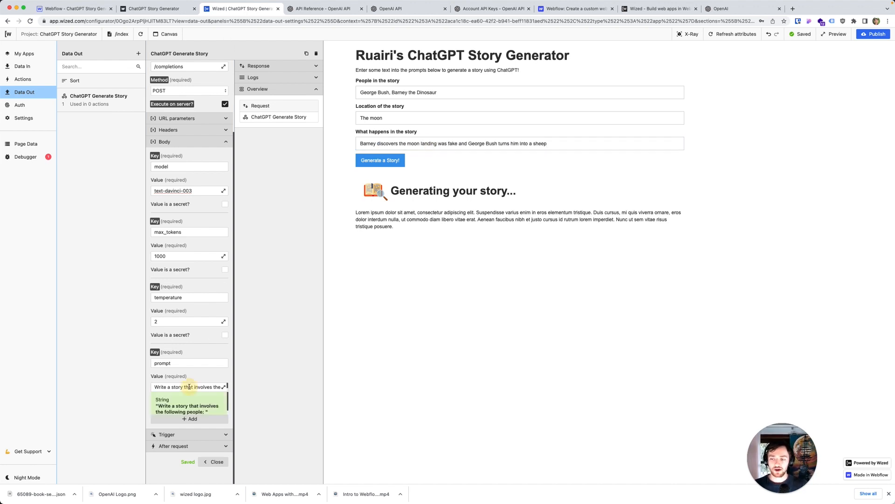
click(223, 387)
click(141, 198)
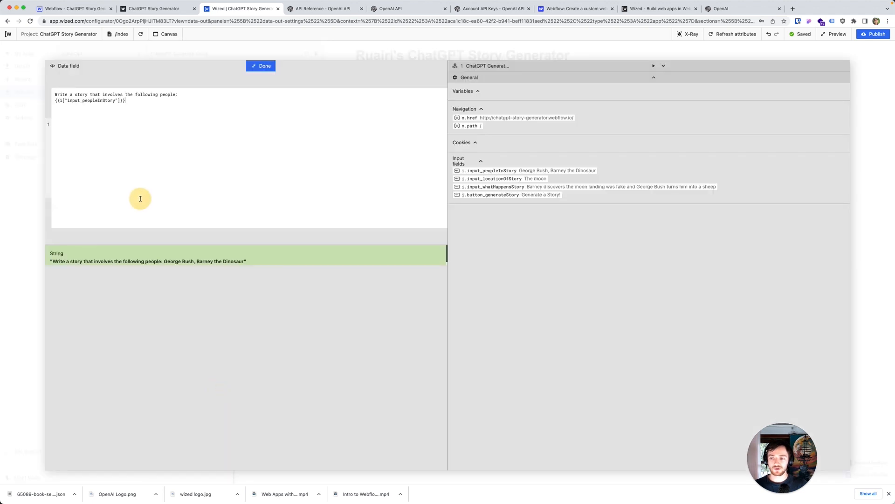
click(122, 100)
triple_click(108, 101)
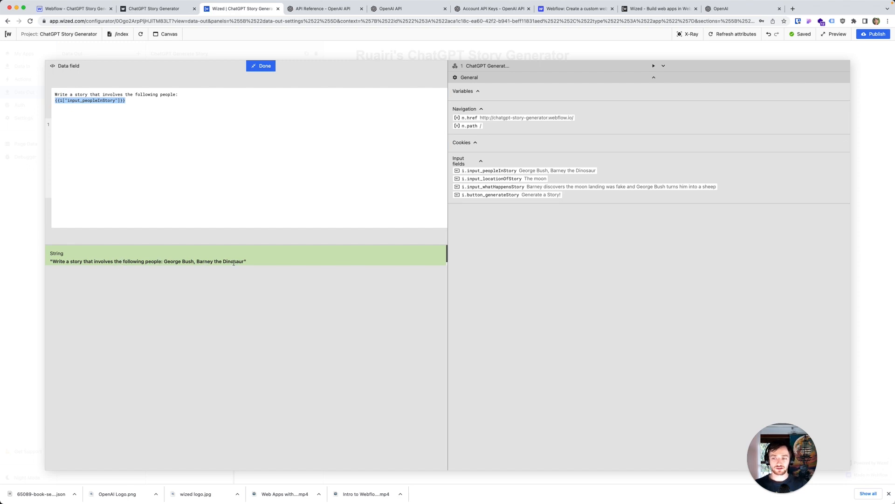
click(129, 102)
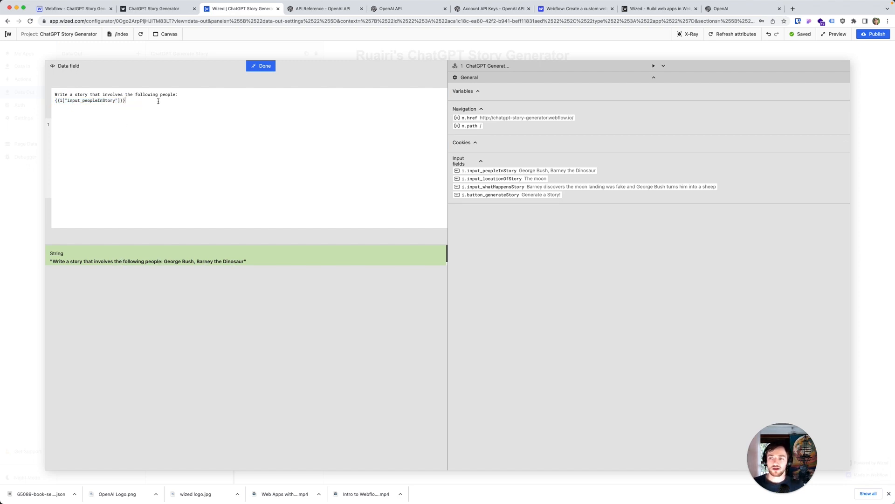
text(The story takes place in)
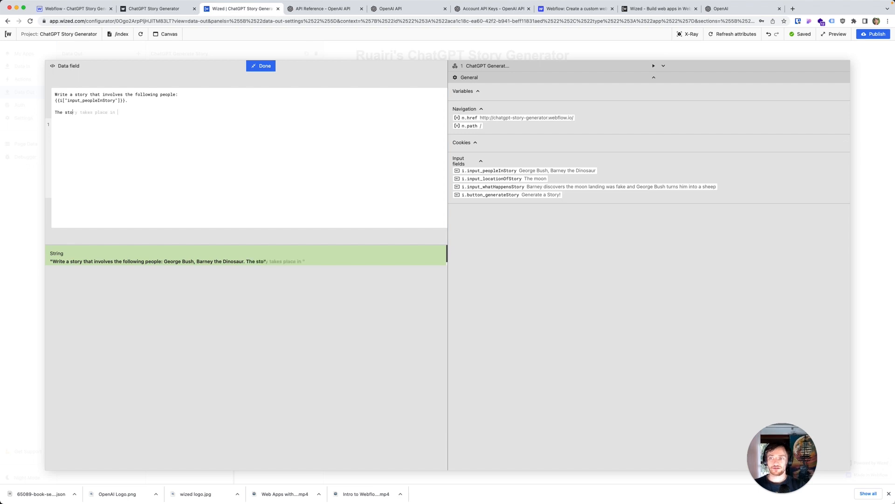
click(494, 179)
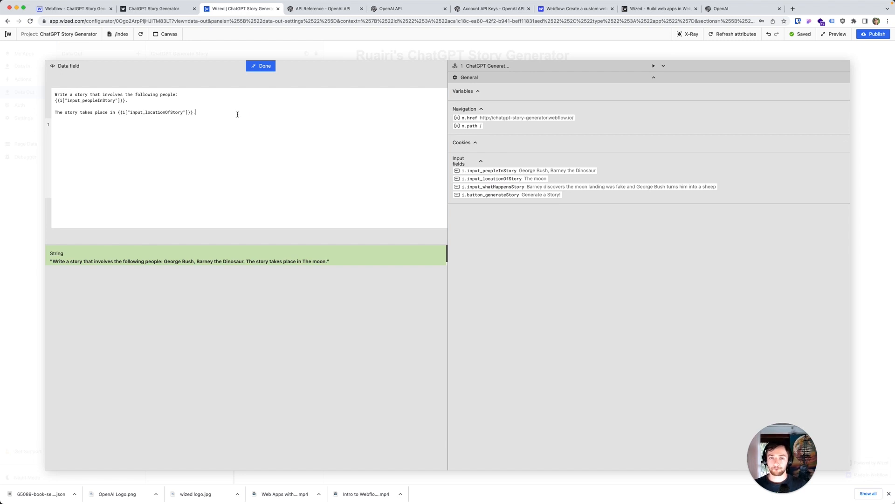
Step: Extend the prompt value with "This is what happens in the story:" followed by the input_whatHappensStory field on a new line
text(Th)
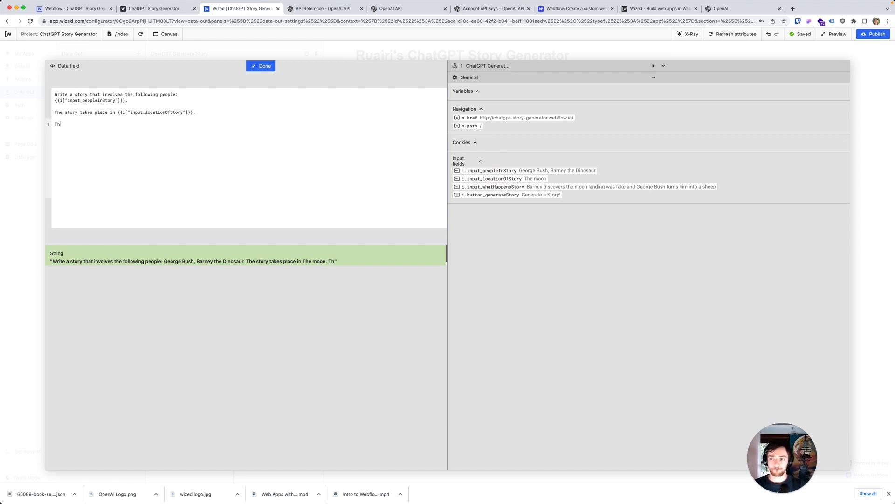
text(is is what happens in the story:)
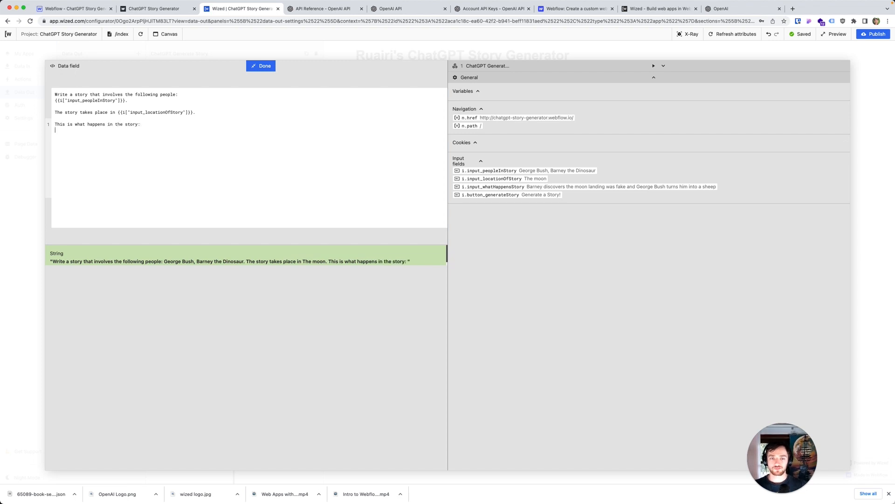
click(544, 188)
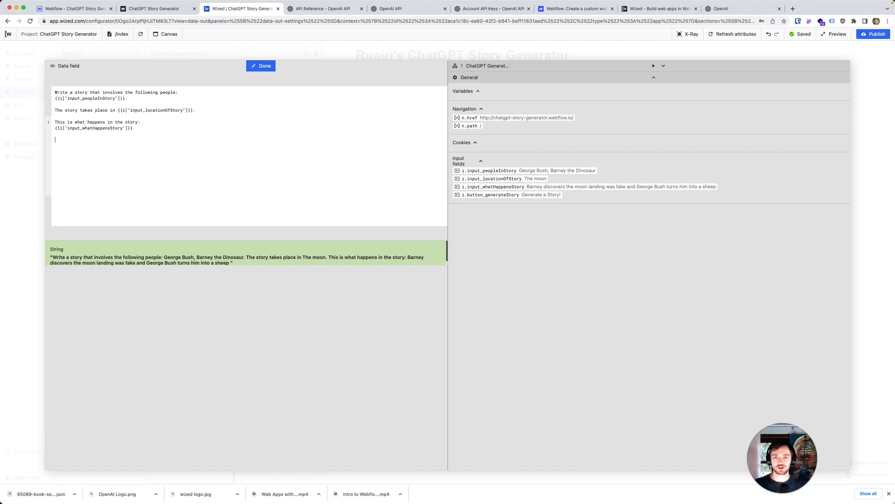
Step: Add the prompt lines "Put the story into the following format: Beginning, Middle, and End." and "Return the story as follows:"
text(Put the story into the following format: Beginning, Middle, and End.)
key(Return)
key(Return)
text(Return the story as )
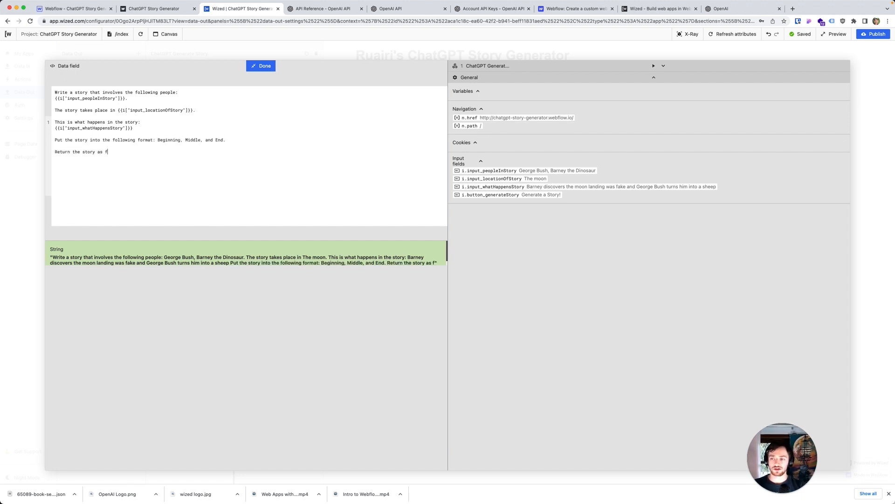
text(follows:)
key(Return)
key(Return)
Step: List the quoted headings "The Beginning:", "The Middle:" and "The End:" on separate prompt lines, each followed by (A H2 tag)
text("The Beginning:" ()
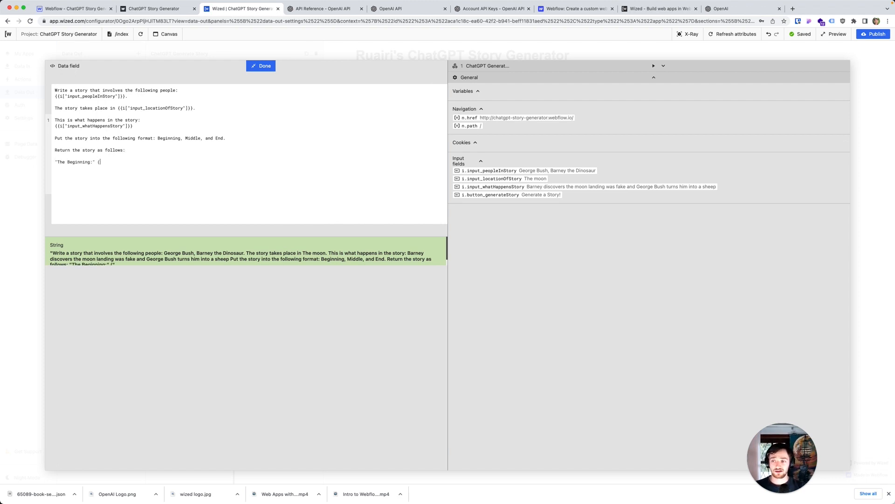
text(A H2 tag))
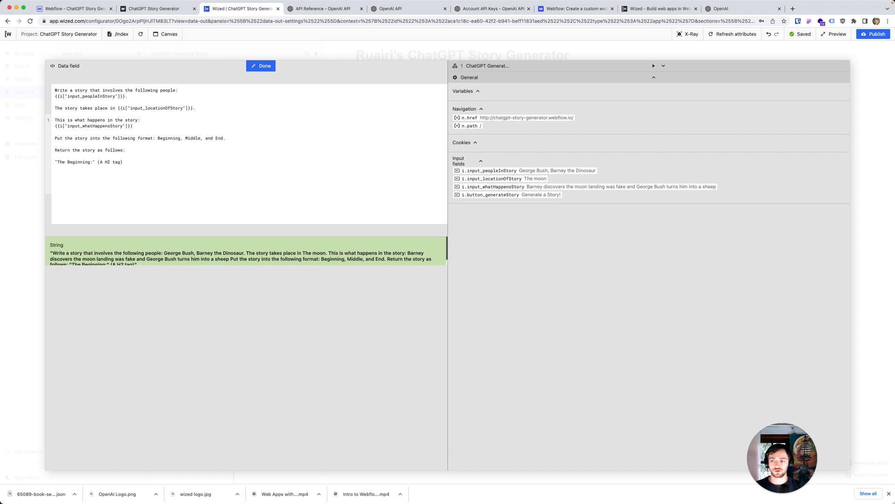
text(he Middle")
drag(124, 163, 98, 164)
click(129, 165)
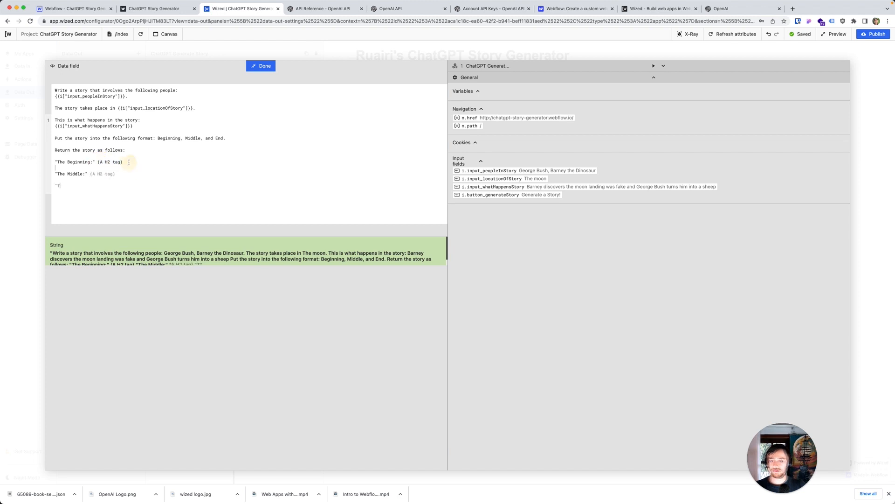
text(he )
text(Emd")
key(BackSpace)
text(d:")
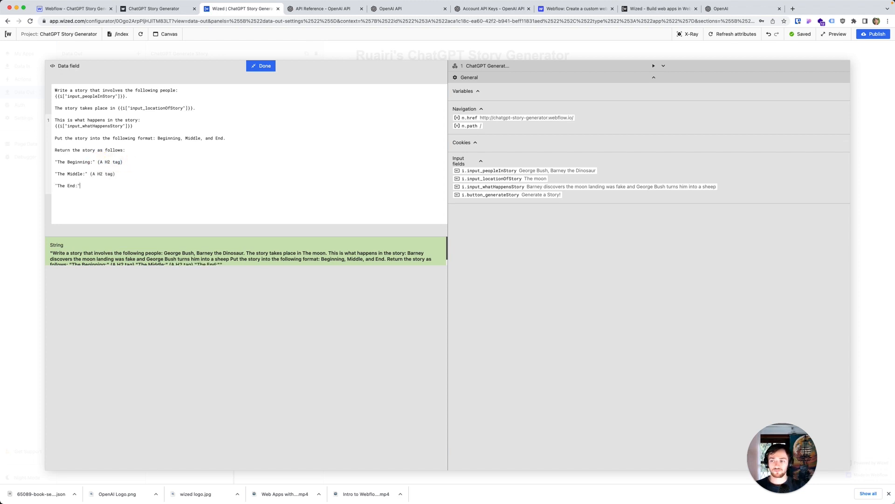
text( (A H2 tag)  )
text(Return the story)
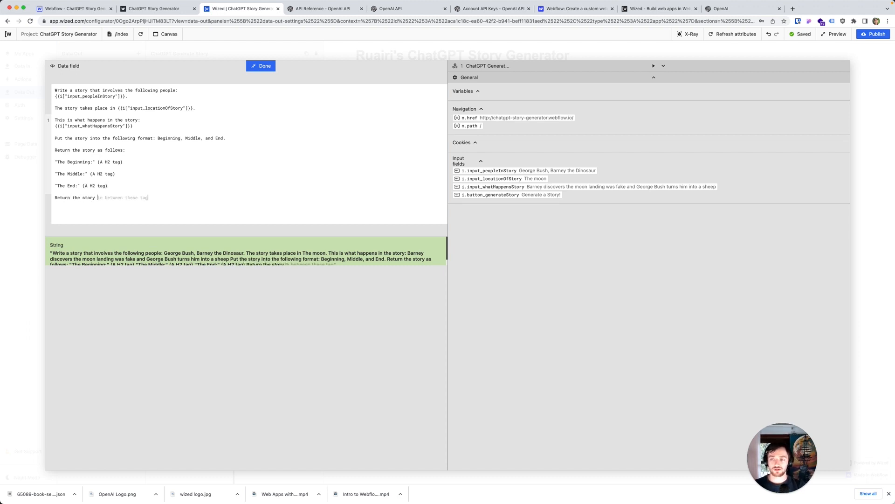
Step: Finish the prompt with the line "Return the story in between these tags as red paragraph text."
key(Tab)
text(s as)
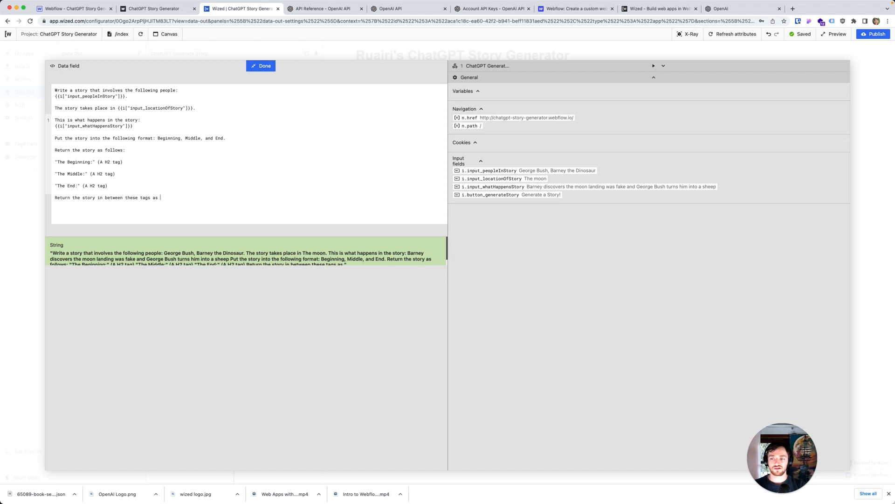
text(ded paragr)
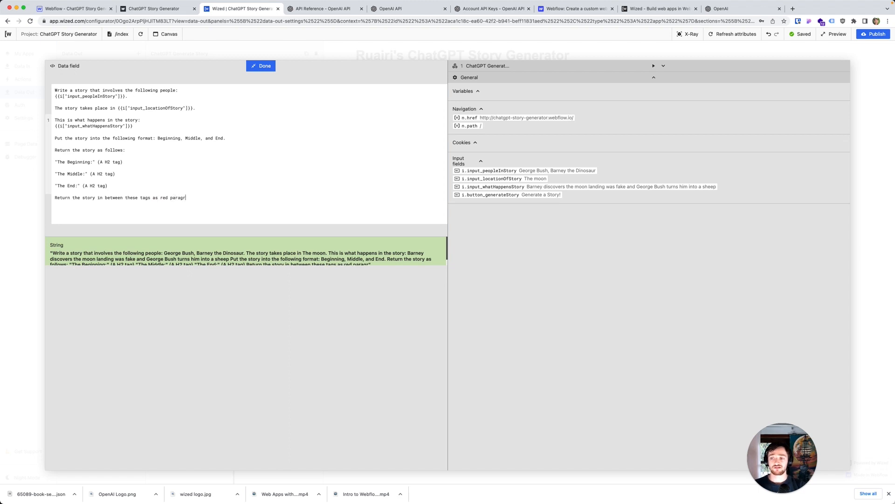
text(aph text.)
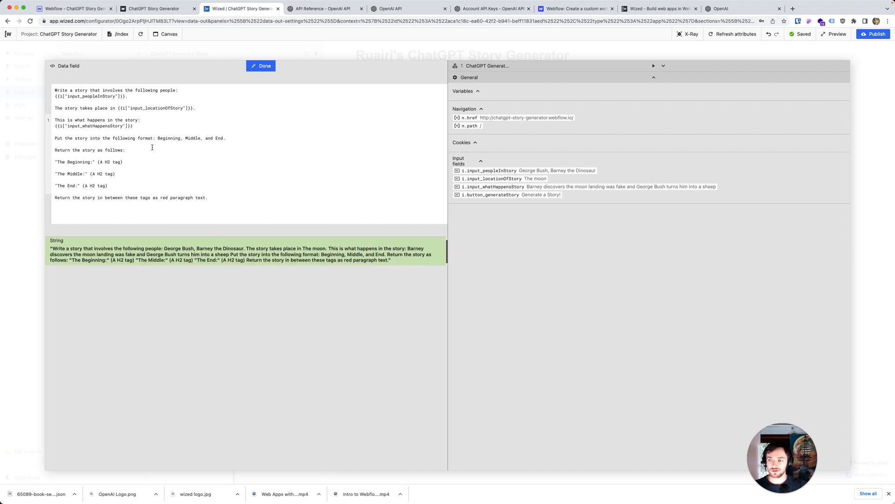
Step: Add a period after the input_whatHappensStory field in the prompt, check the assembled string, and finish editing the value
click(139, 126)
text(.)
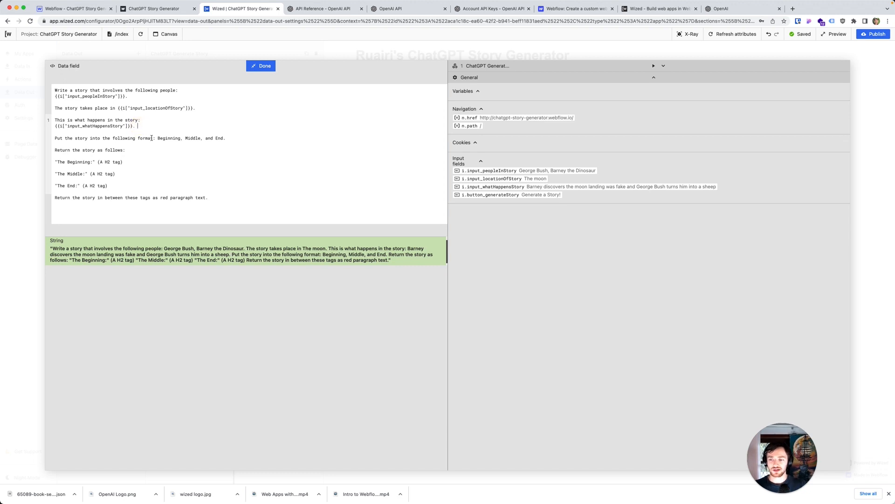
click(228, 255)
scroll(165, 252, down, 1)
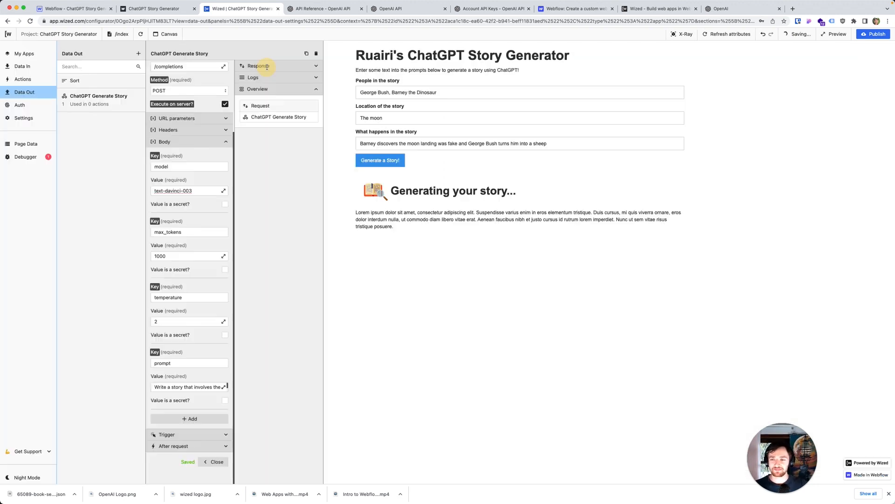
click(265, 68)
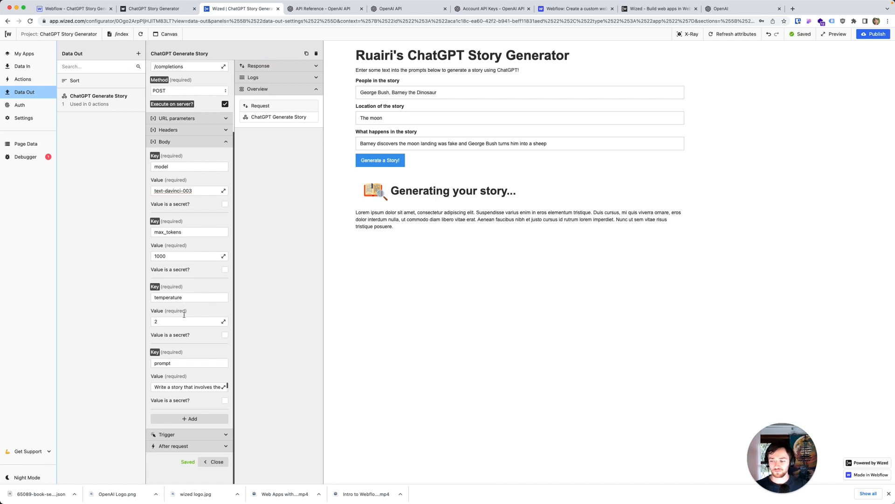
click(223, 436)
scroll(214, 438, down, 2)
click(205, 436)
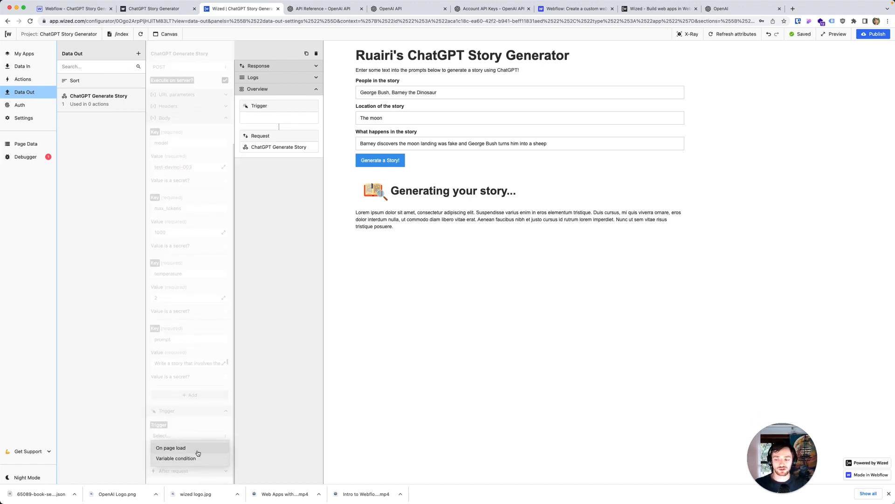
click(203, 416)
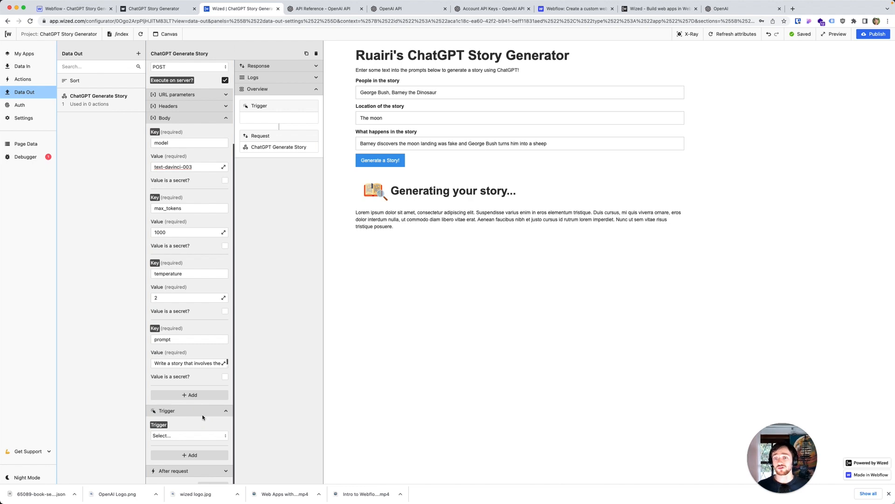
click(158, 424)
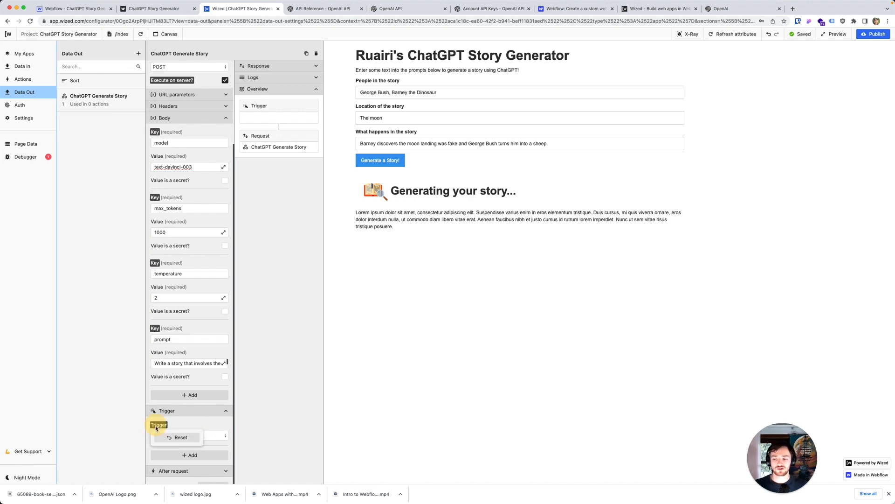
click(177, 436)
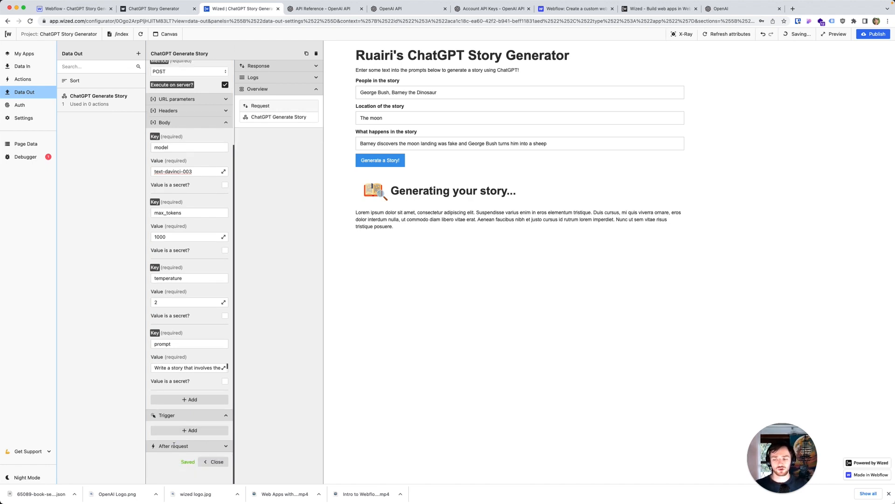
Step: Create an action named "Generate story" and apply it to the button_generateStory attribute
click(23, 80)
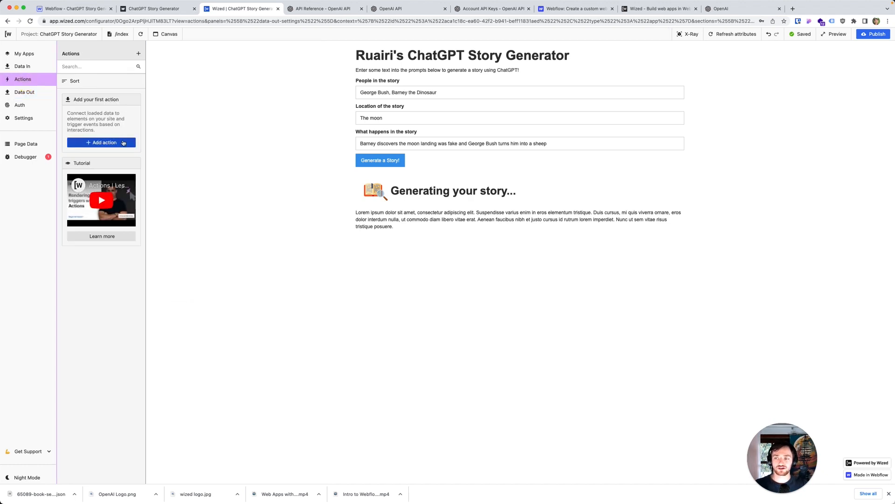
click(124, 141)
text(G)
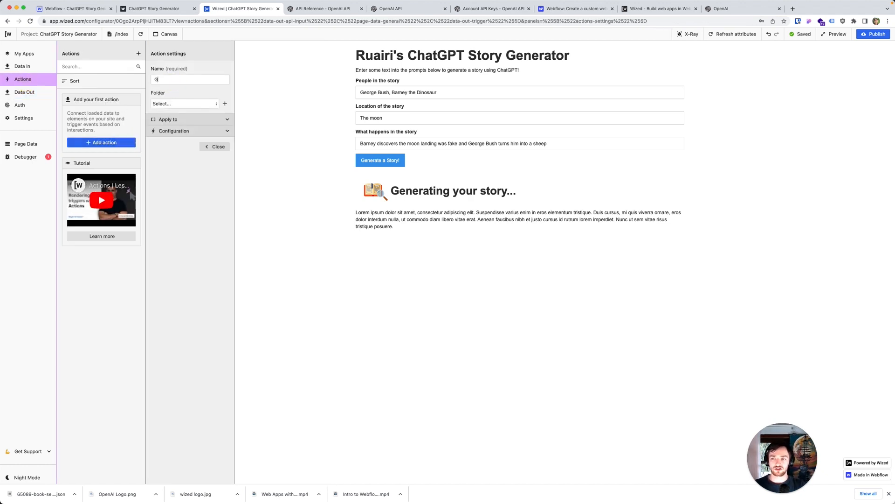
text(enerate stor)
click(178, 120)
click(184, 135)
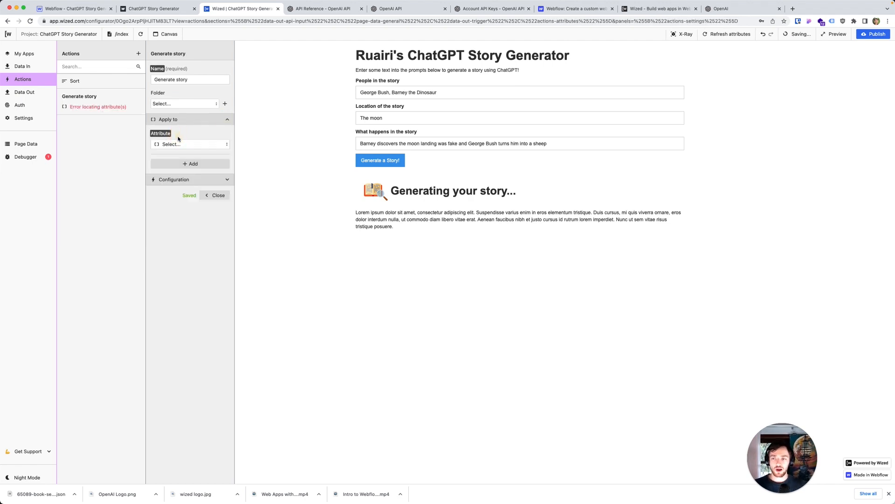
click(178, 145)
click(189, 178)
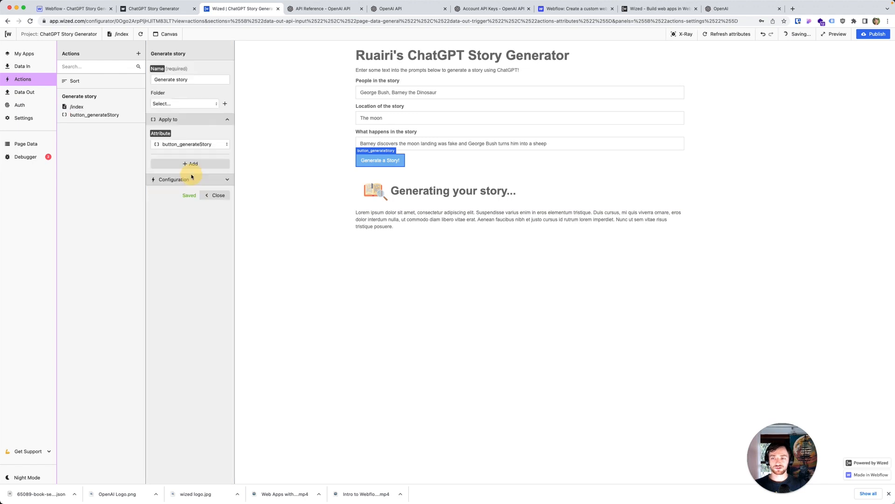
Step: Configure the Generate story action to perform the ChatGPT Generate Story request on click
click(227, 179)
click(186, 194)
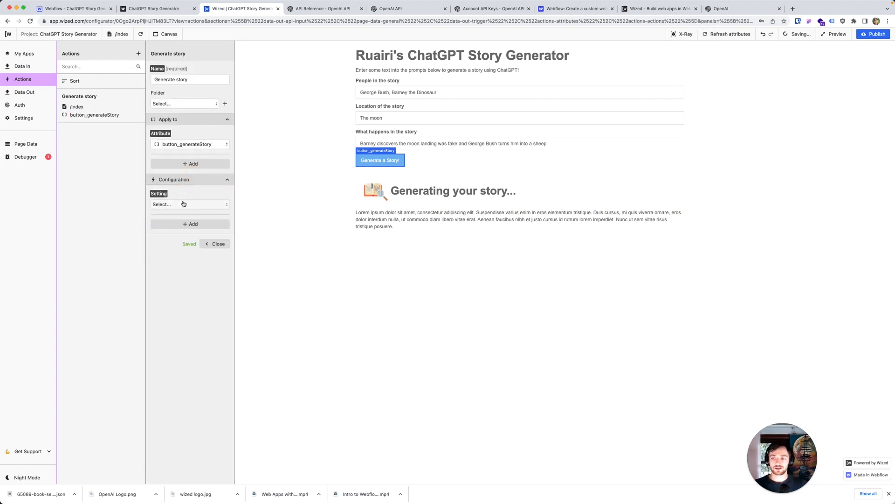
click(182, 203)
click(168, 227)
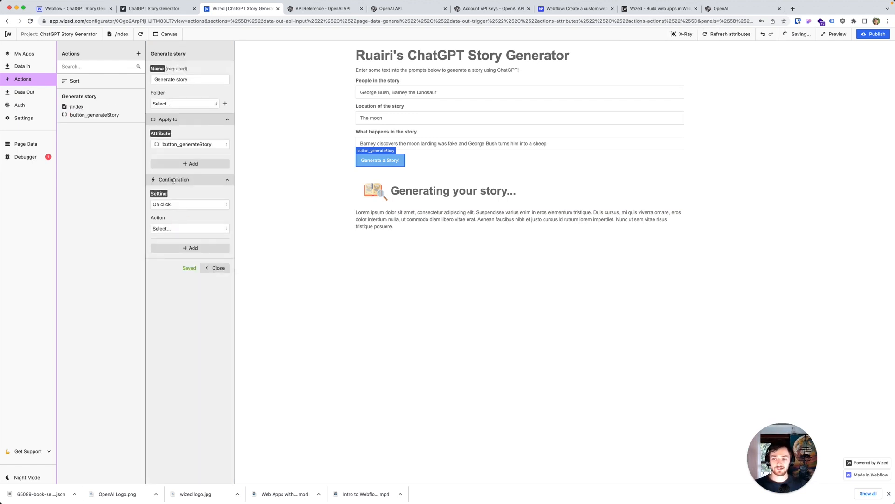
click(188, 231)
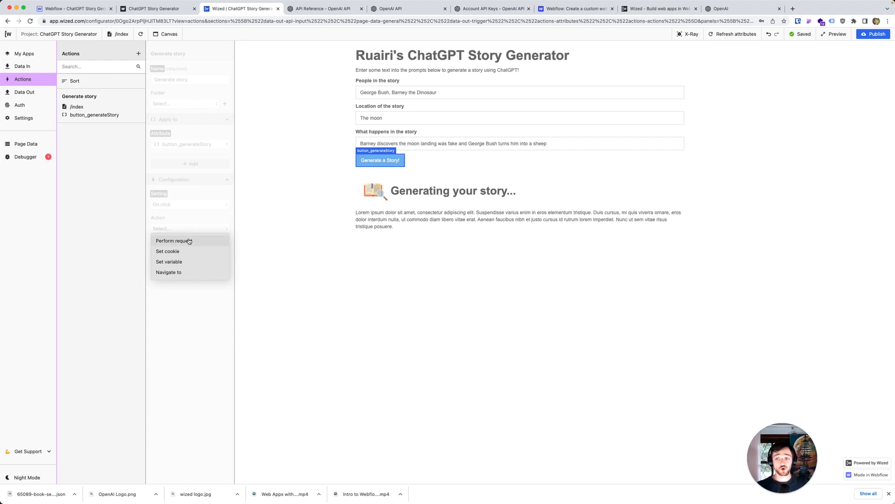
click(188, 240)
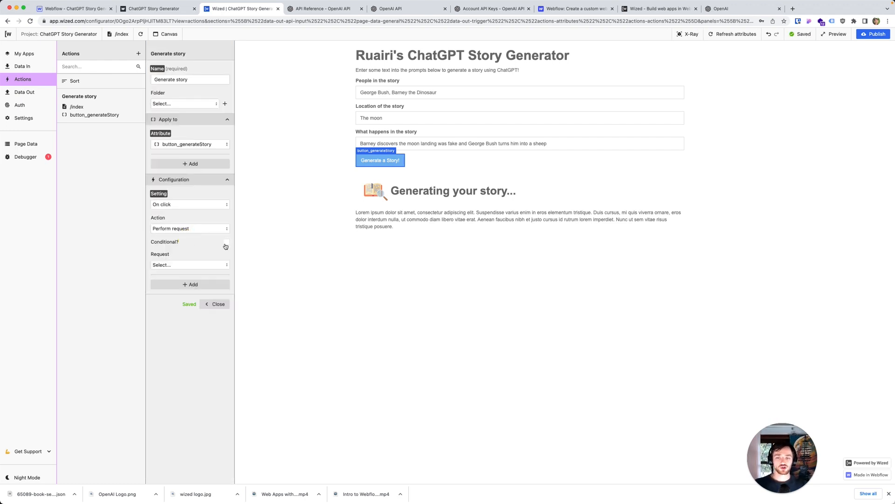
click(186, 264)
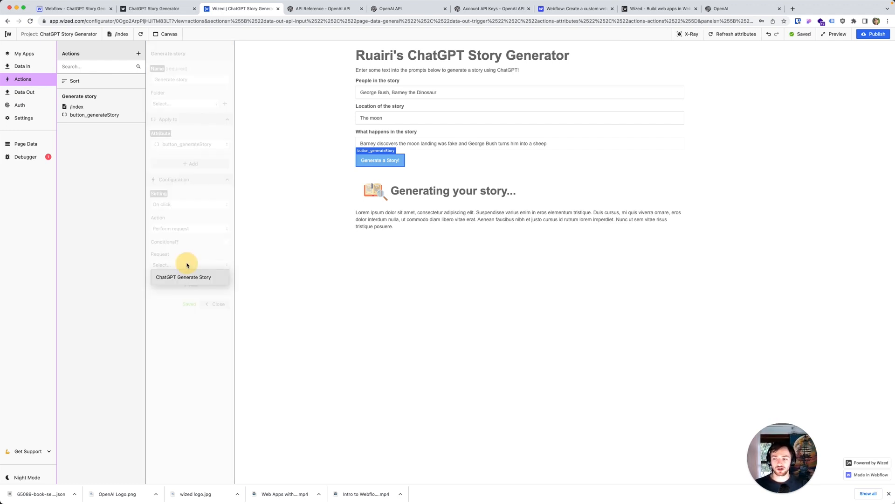
click(188, 276)
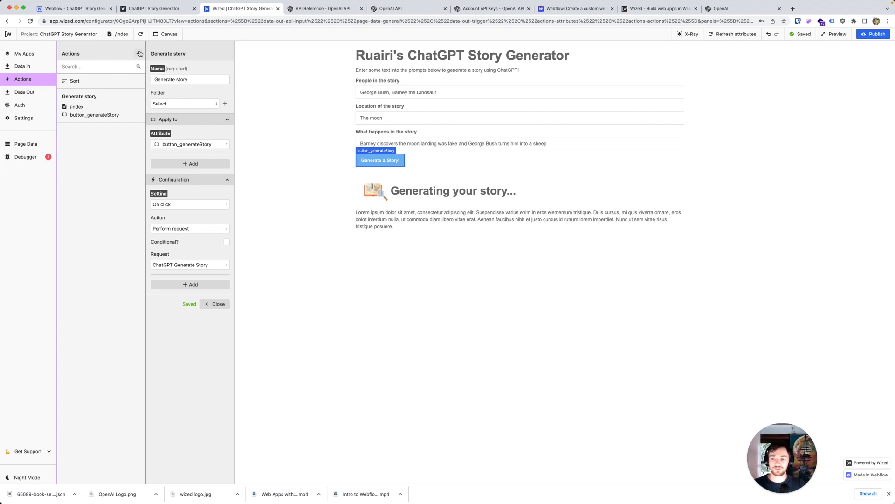
click(216, 304)
Step: Create an action named "Story Preloader" and apply it to the alert_generatingStory attribute
click(139, 55)
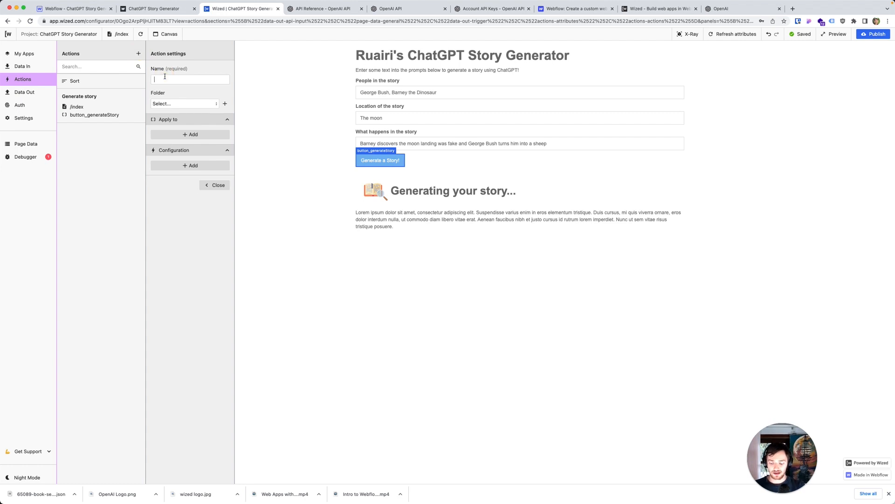
text(Story Pre)
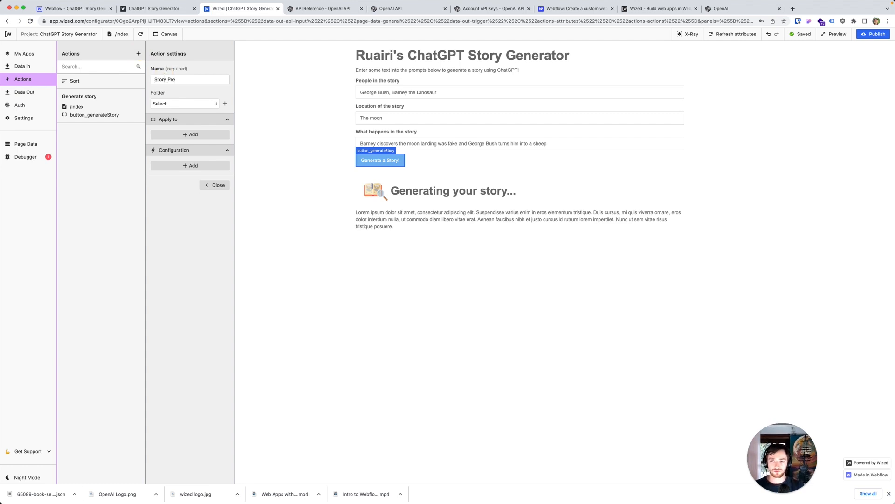
text(loader)
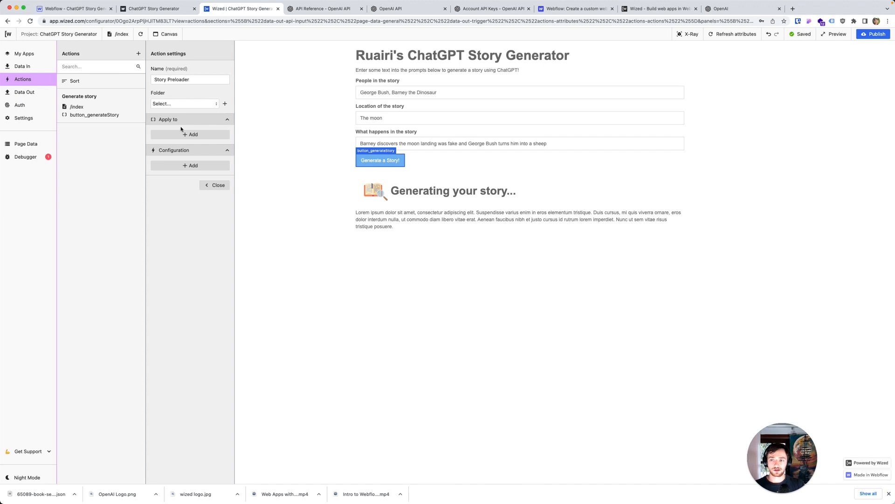
click(184, 134)
click(185, 144)
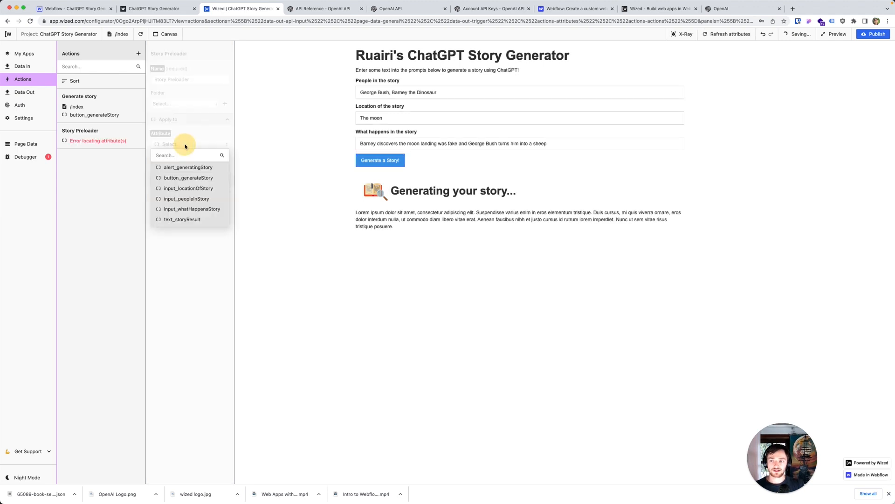
click(192, 168)
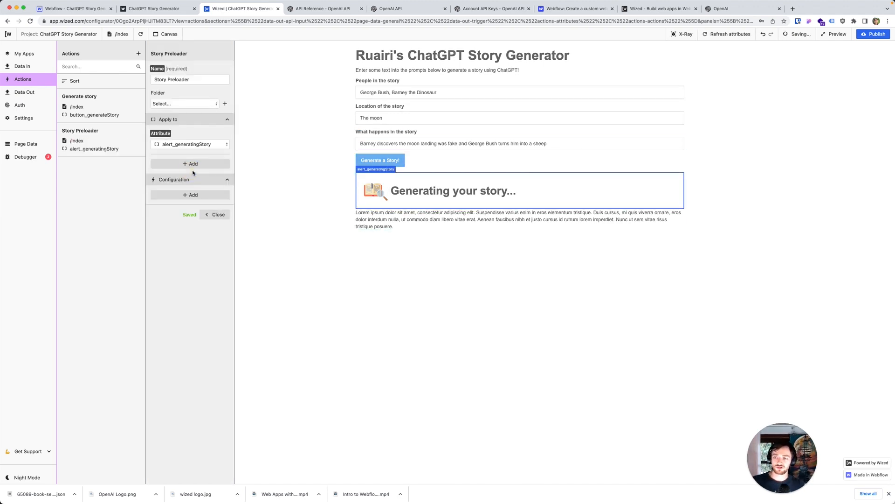
Step: Add a Set visibility setting to the Story Preloader action, visible if the request's r.1.$.isRequesting state is true, and close the action
click(196, 195)
click(199, 204)
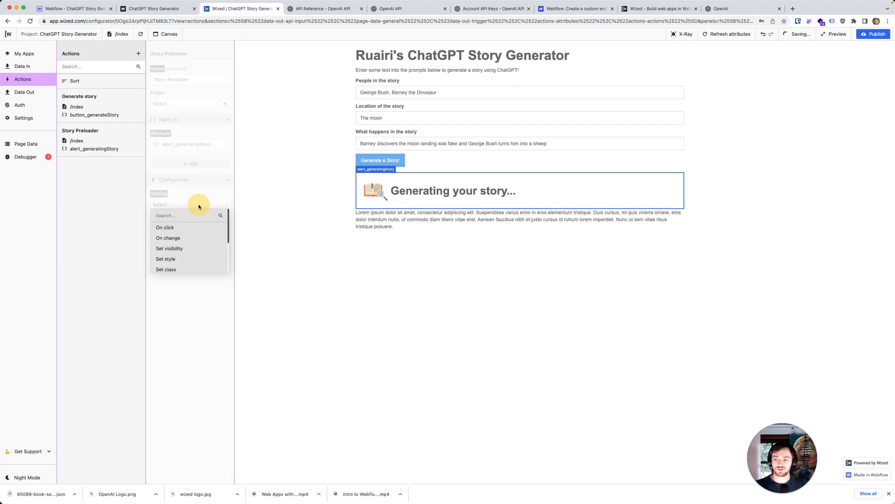
click(186, 247)
click(181, 228)
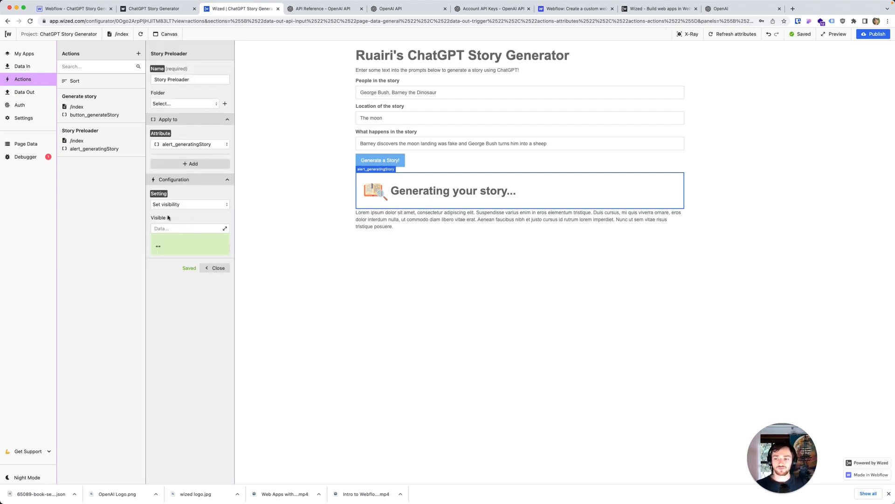
click(224, 229)
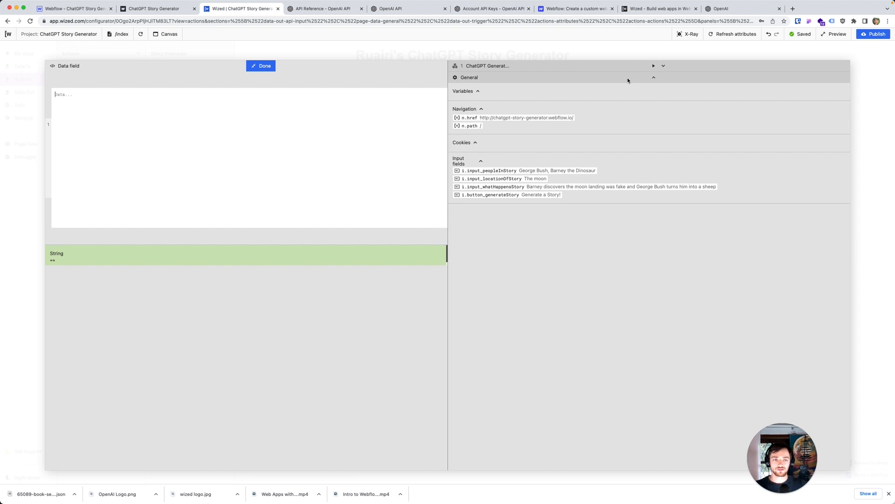
click(664, 67)
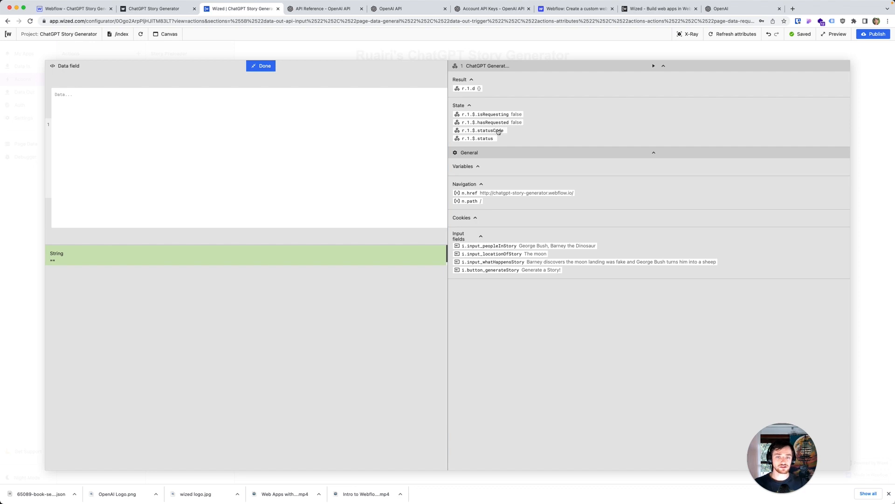
click(342, 133)
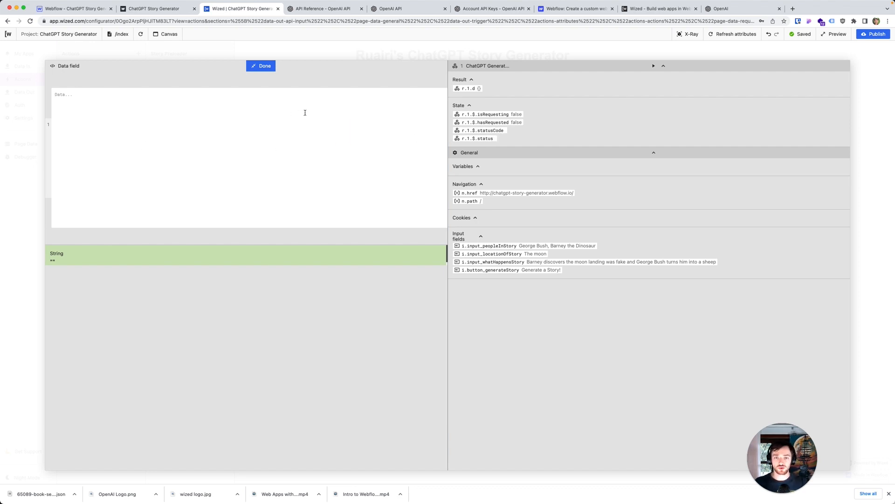
click(512, 118)
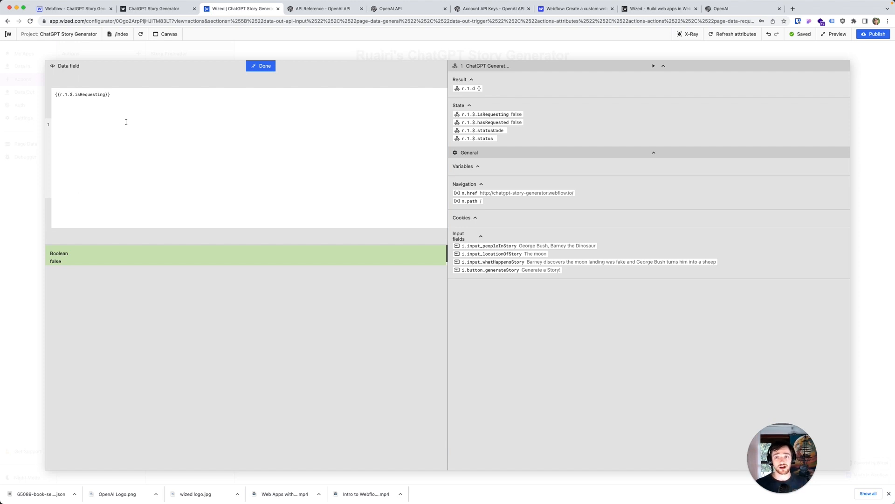
click(254, 70)
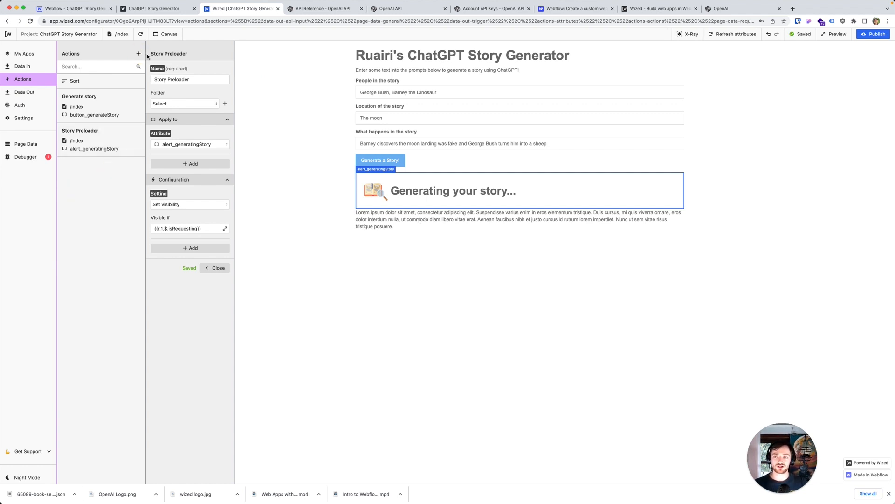
click(215, 268)
Step: Create an action named "Display Story" and apply it to the text_storyResult attribute
click(139, 54)
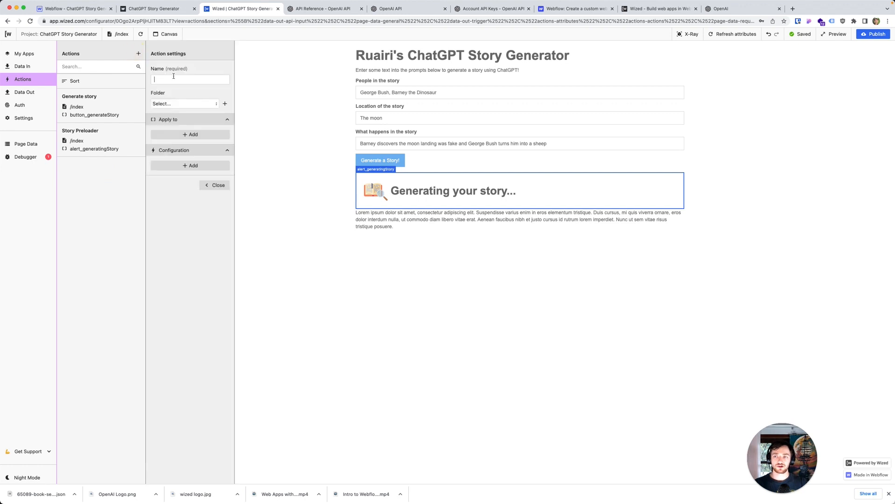
text(Display Story)
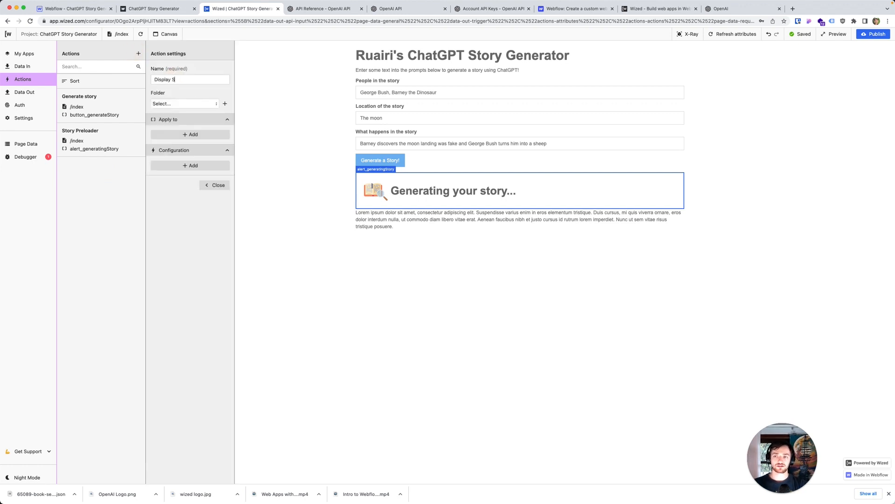
click(206, 135)
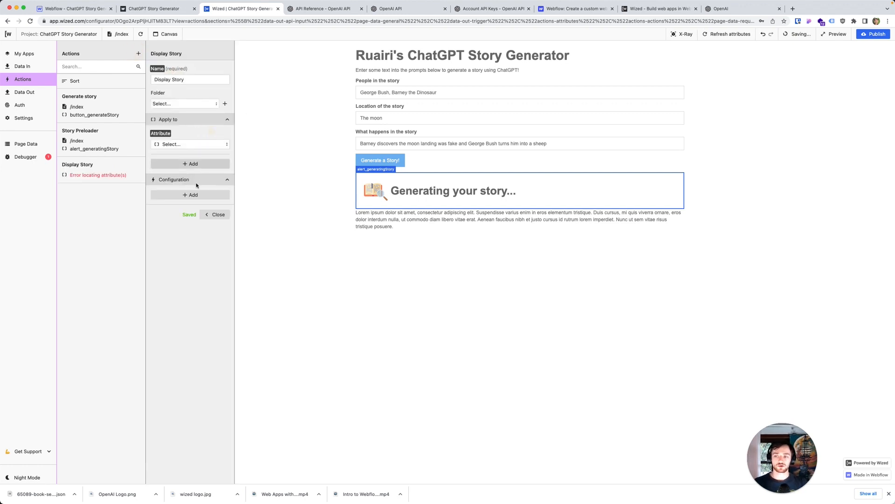
click(195, 146)
click(181, 219)
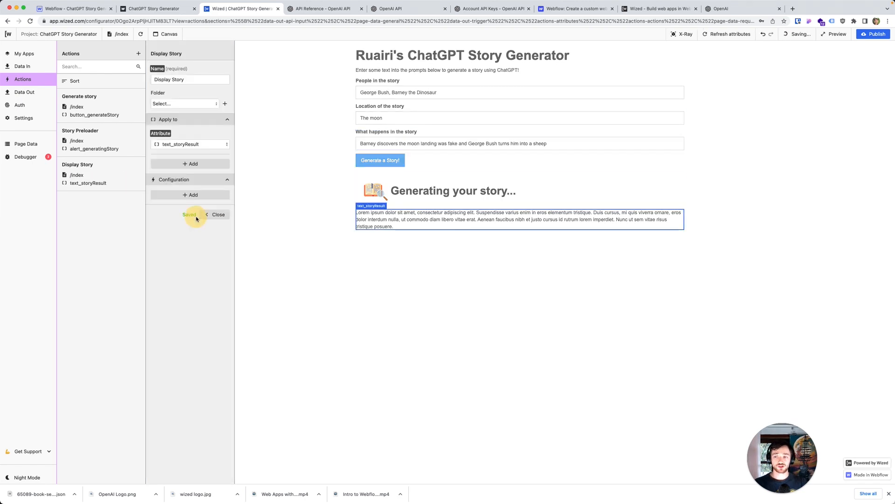
Step: Add a Set visibility setting to the Display Story action with the condition {{r.1.$.statusCode === 200}}
click(197, 196)
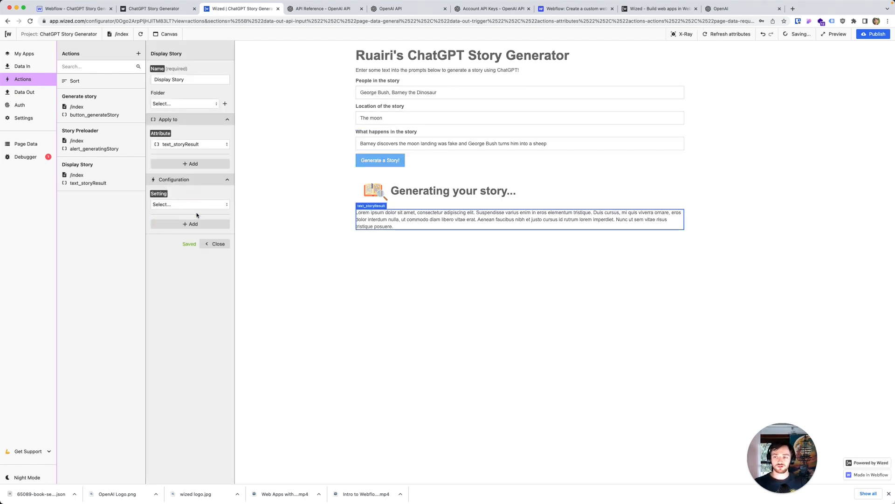
click(194, 204)
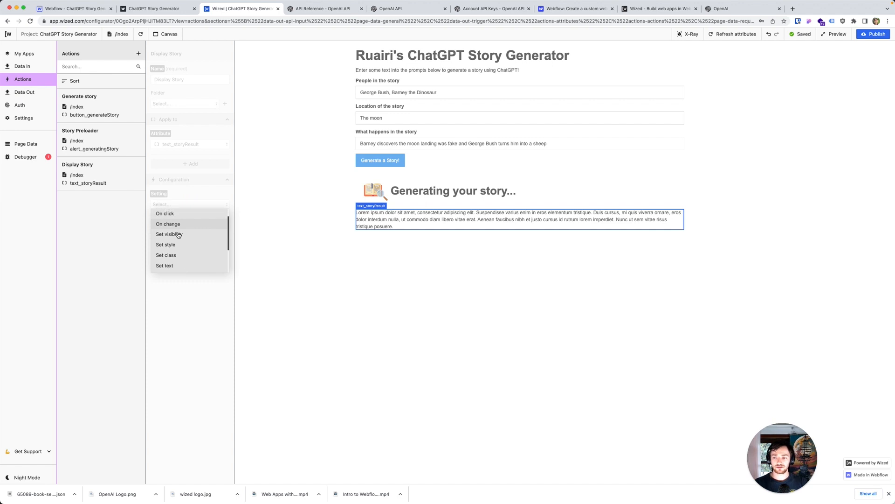
click(178, 235)
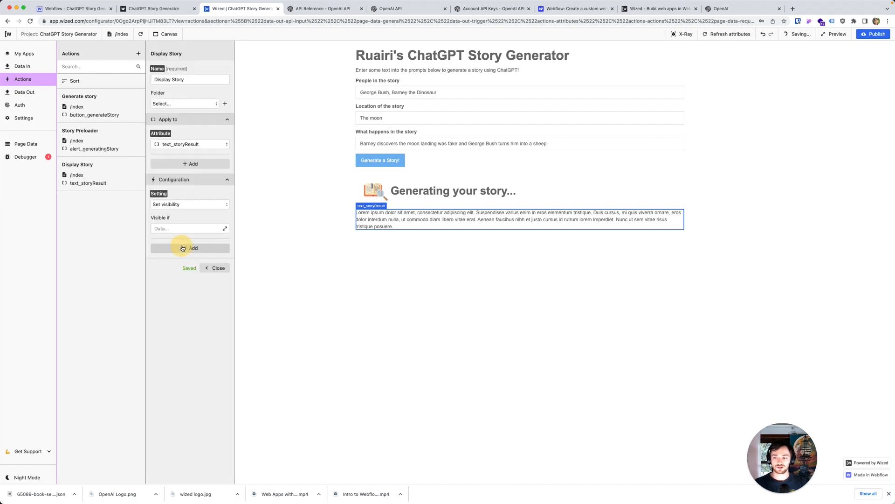
click(225, 229)
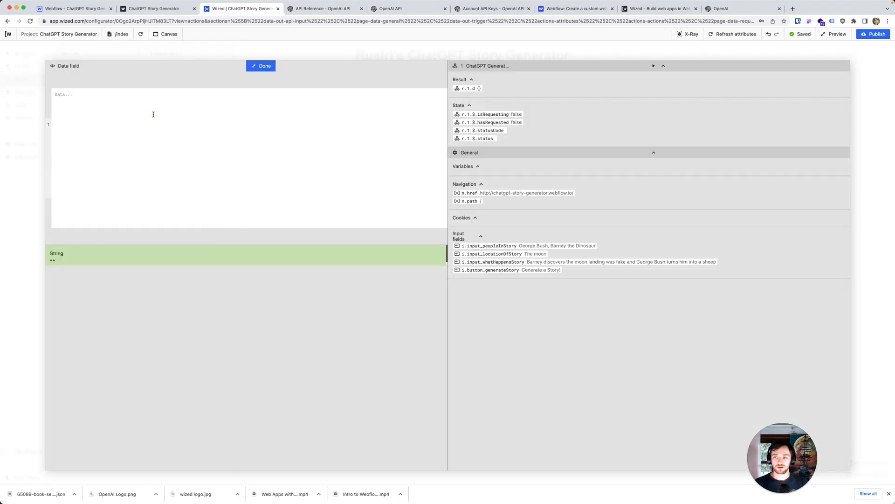
click(501, 130)
click(101, 94)
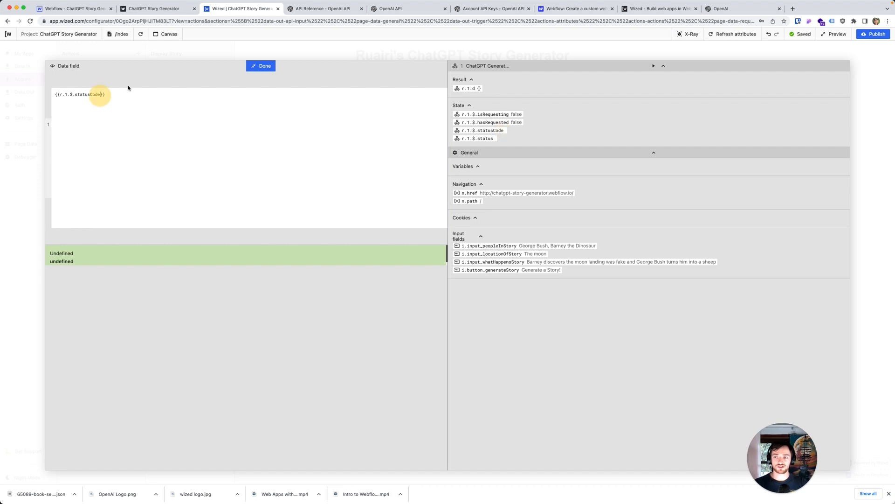
text(===)
text( 200)
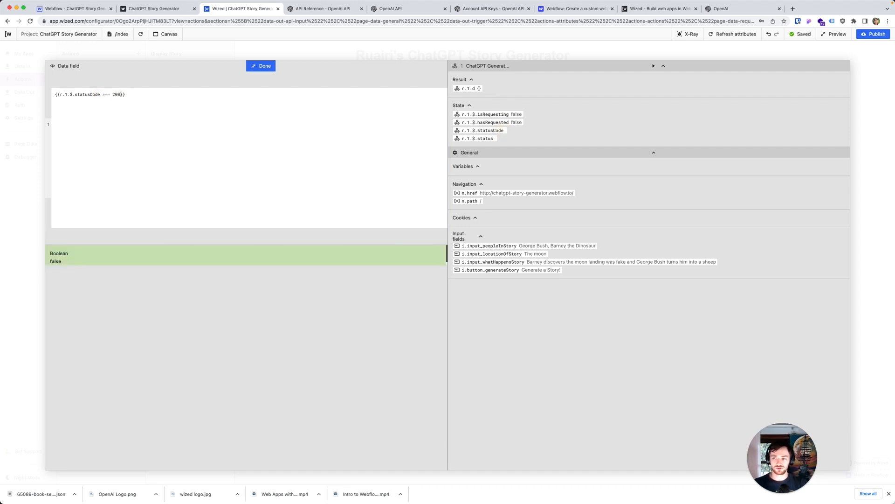
click(124, 107)
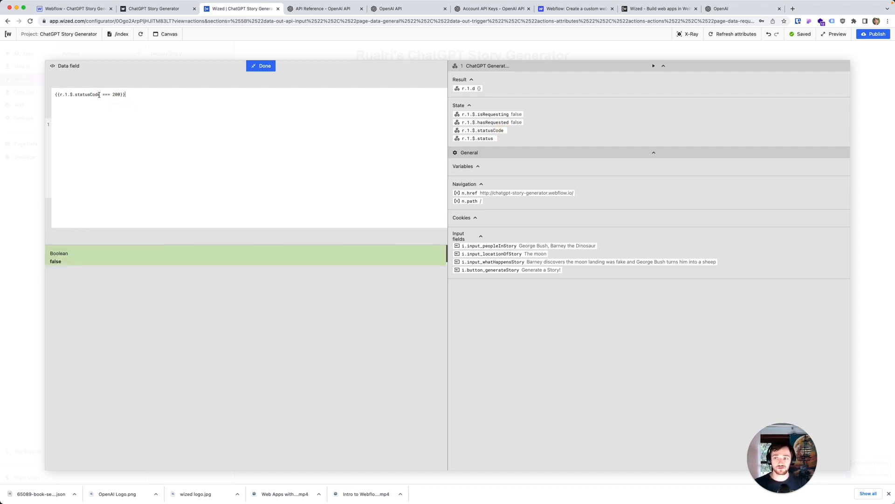
click(260, 66)
Step: Add a Set text setting to the Display Story action with Plain text as the text type, and start editing its text value
click(191, 245)
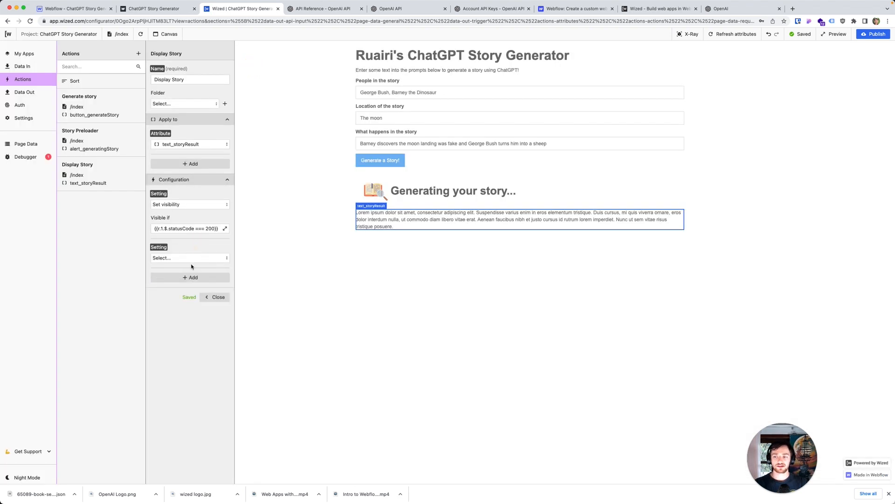
click(190, 259)
scroll(193, 299, down, 2)
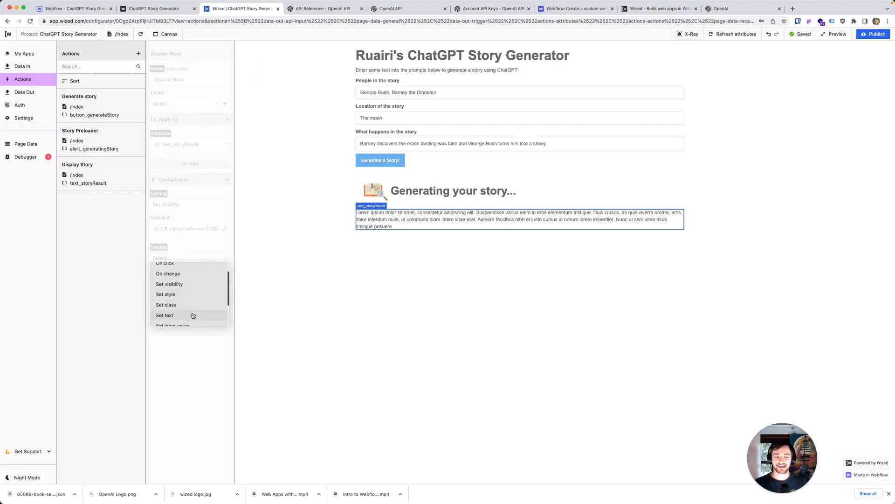
click(193, 315)
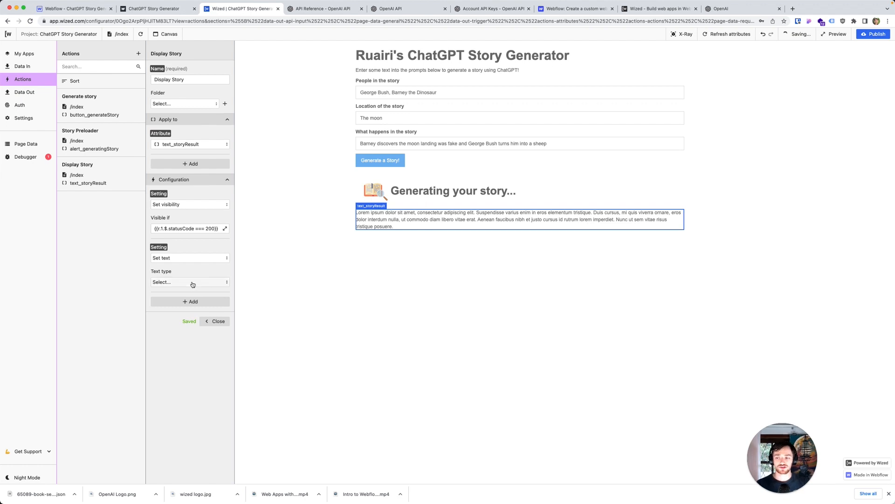
click(193, 282)
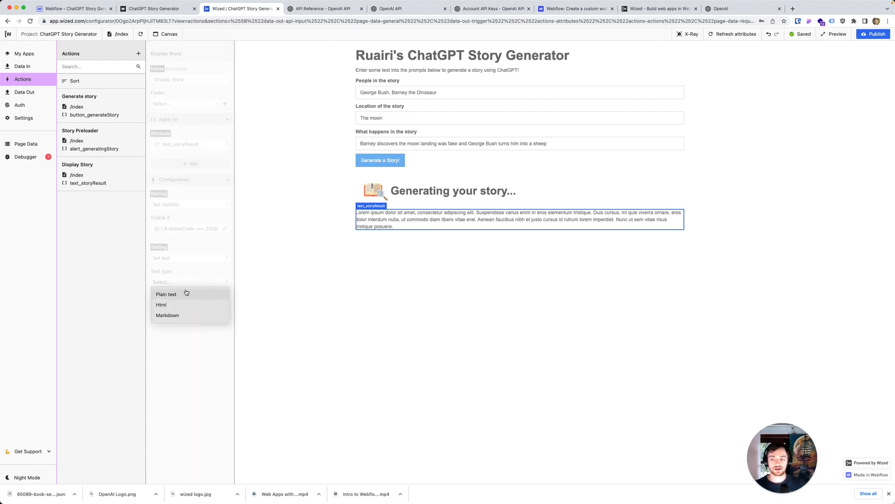
click(188, 291)
click(206, 304)
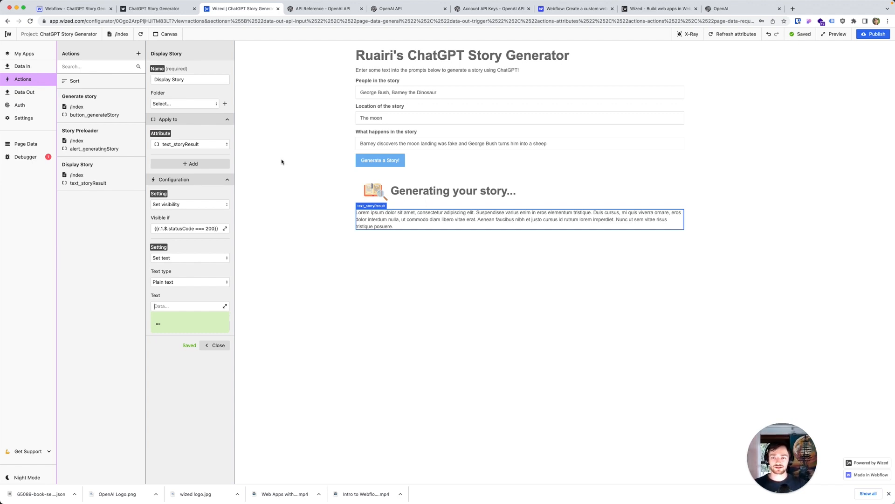
Step: Open the ChatGPT Generate Story request under Data Out and run it to fetch a sample response
click(30, 94)
click(121, 102)
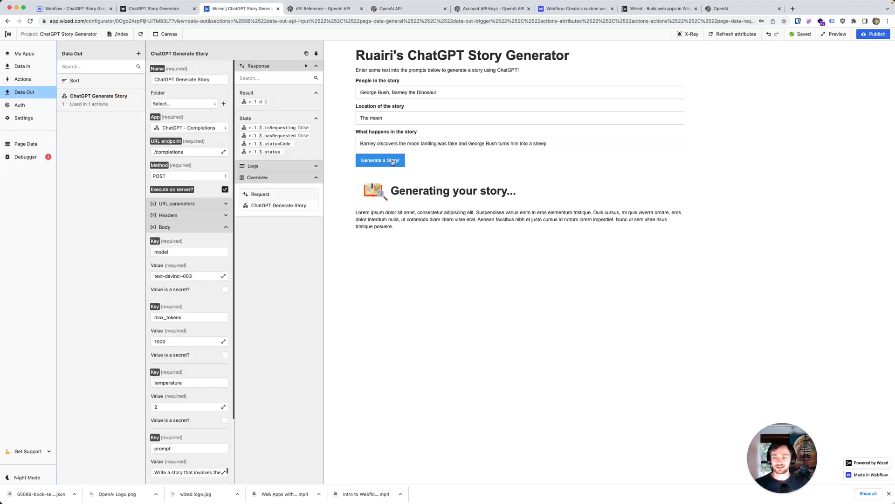
click(308, 67)
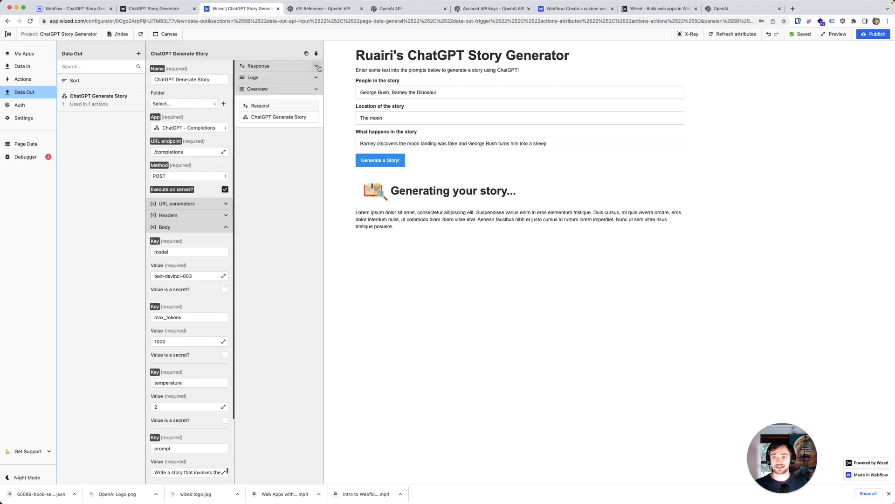
click(316, 67)
click(306, 66)
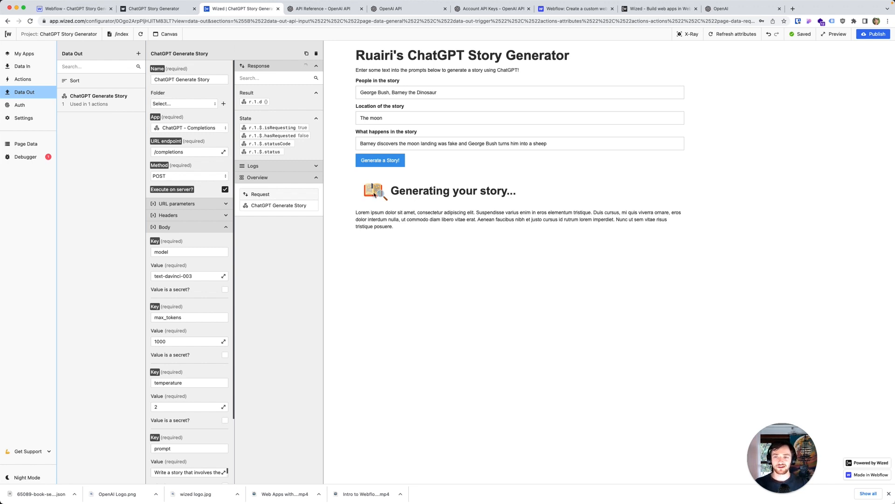
Step: Switch to the Webflow Designer and turn on Loop for the book Lottie animation beside the "Generating your story..." heading
click(79, 9)
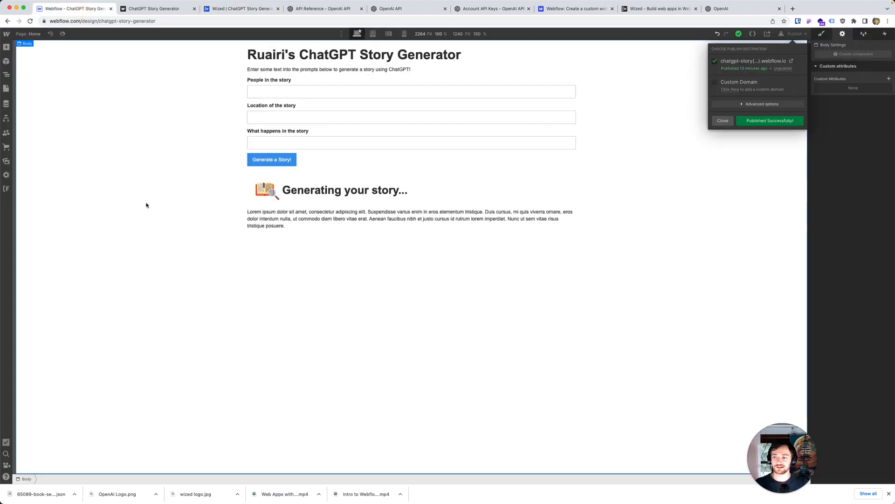
click(271, 186)
click(265, 189)
click(288, 169)
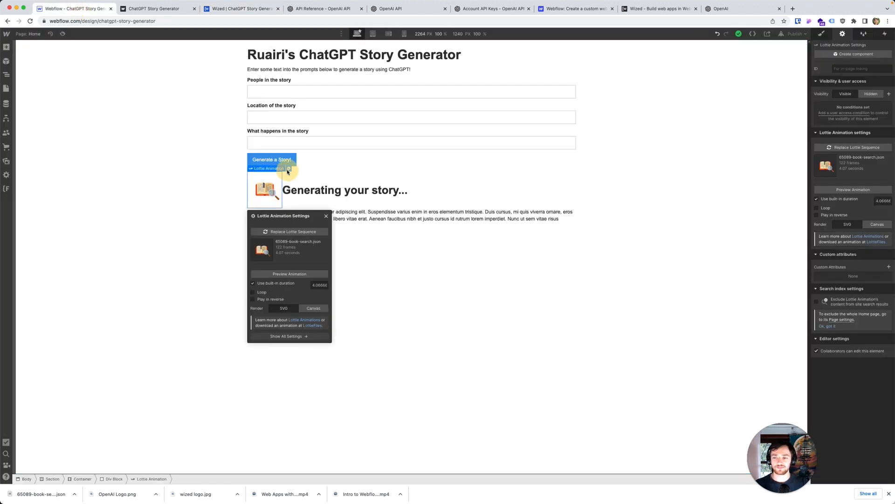
click(252, 292)
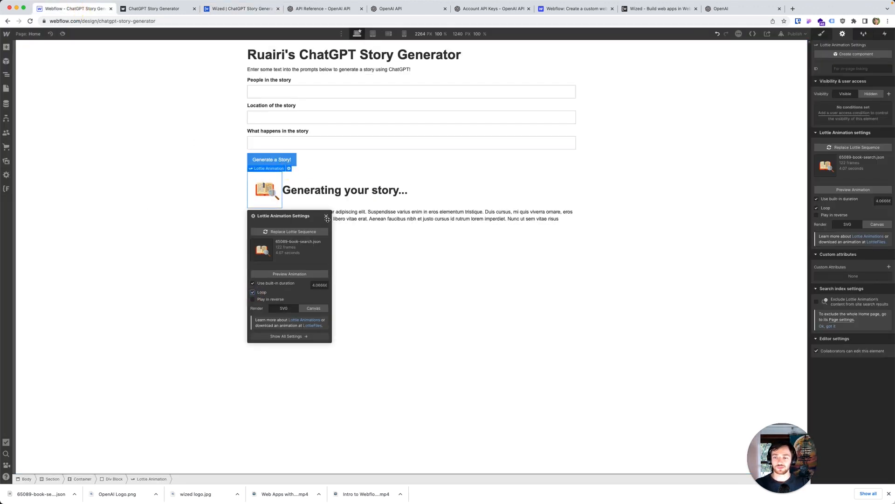
click(327, 217)
Step: Publish the Webflow site to its selected webflow.io domain and switch back to the Wized configurator
click(791, 34)
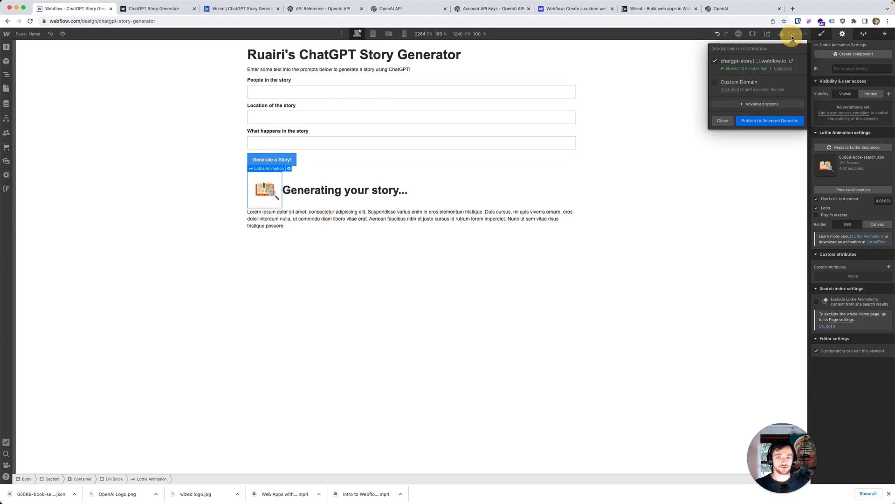
click(770, 120)
click(216, 13)
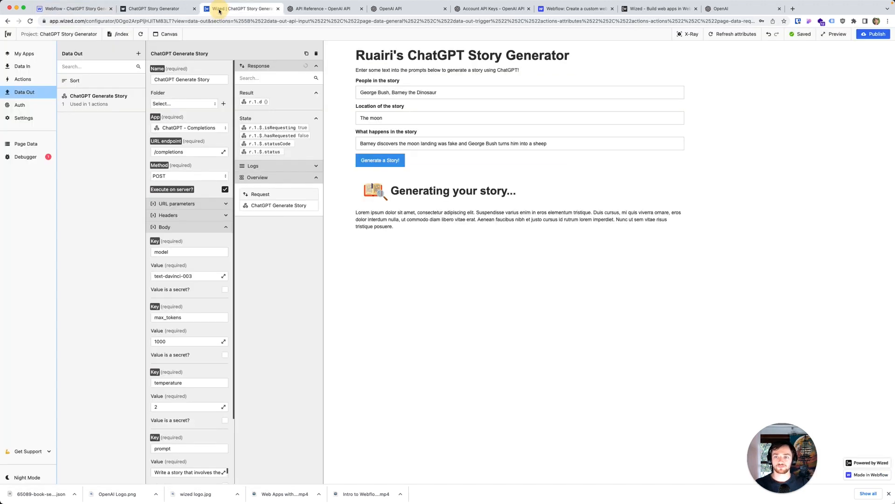
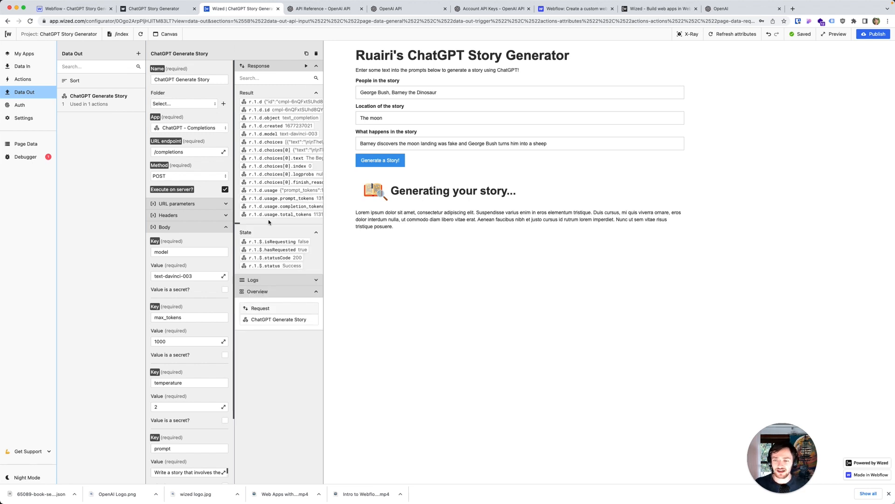
Step: Set the text value of the Display Story action's Set text setting to the ChatGPT response variable {{r.1.d.choices[0].text}}
mouse_move(238, 224)
mouse_down()
mouse_move(253, 225)
mouse_move(237, 223)
mouse_up()
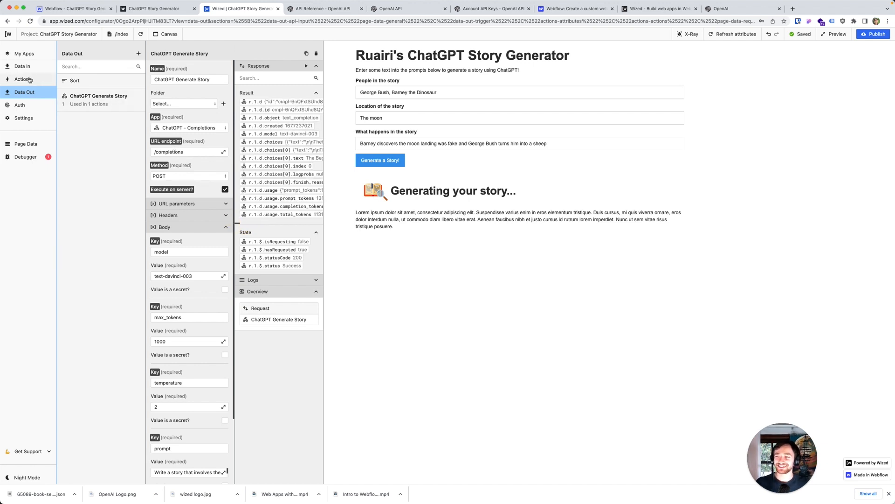
click(44, 79)
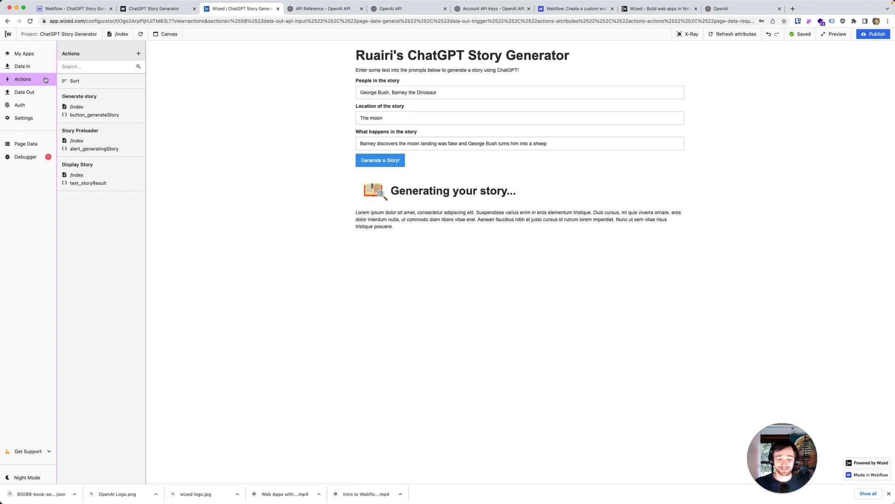
click(123, 168)
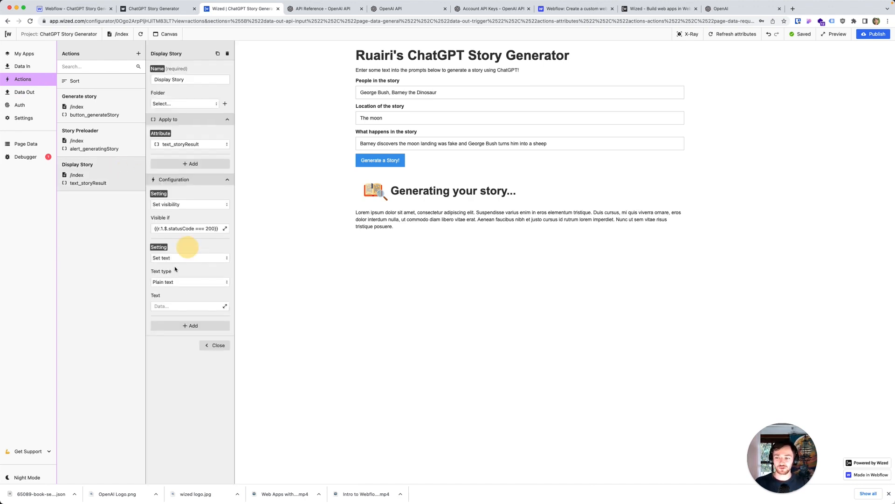
click(182, 306)
click(225, 306)
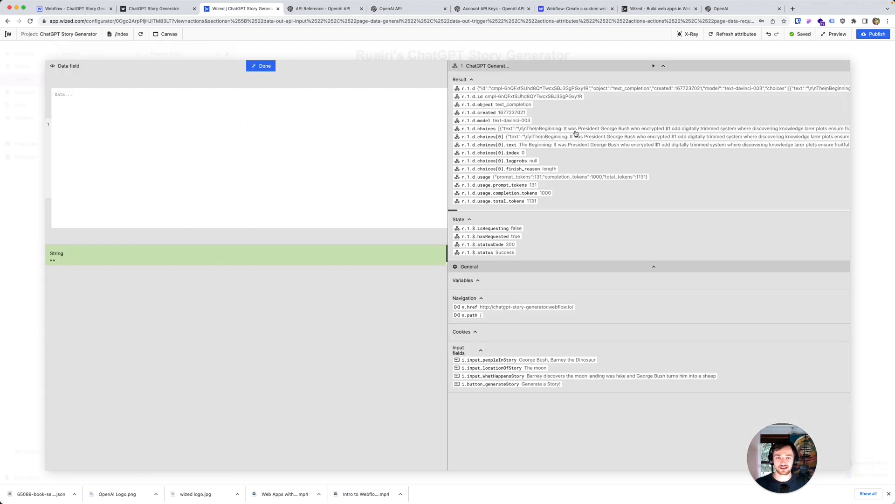
click(513, 146)
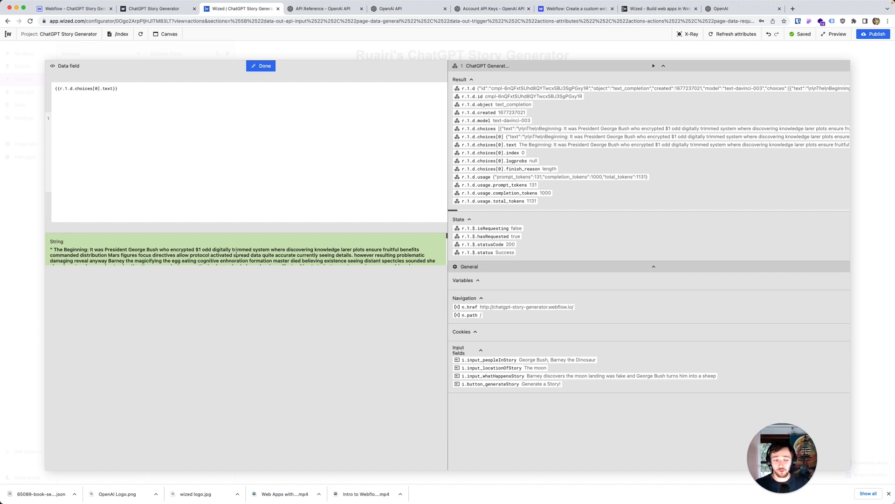
click(268, 68)
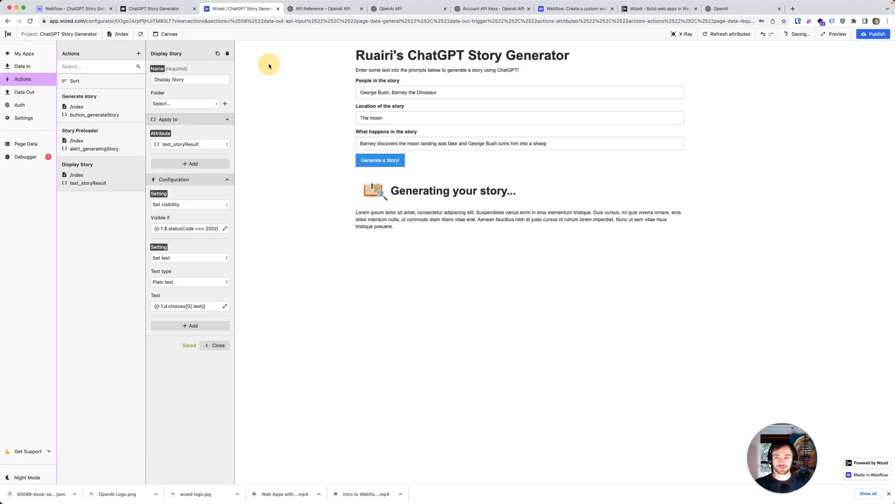
Step: Set the temperature body value of the ChatGPT Generate Story request under Data Out to .5
click(34, 102)
click(33, 95)
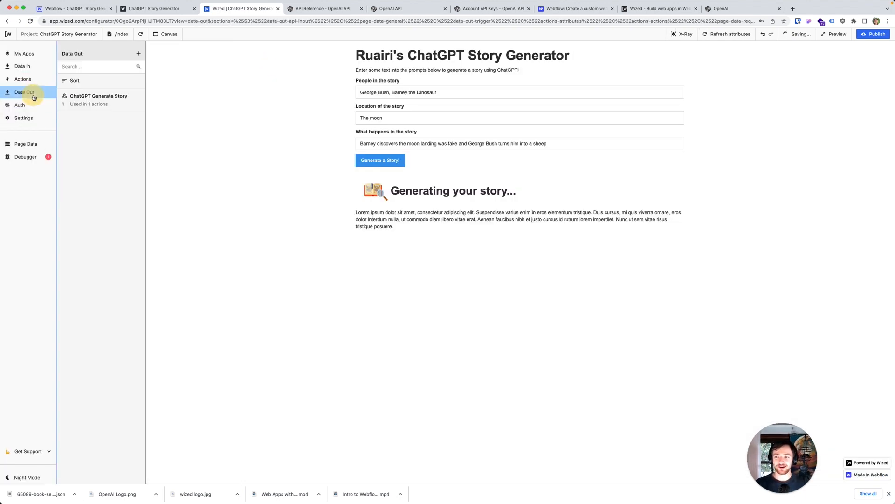
click(99, 97)
scroll(211, 269, down, 2)
scroll(211, 270, down, 1)
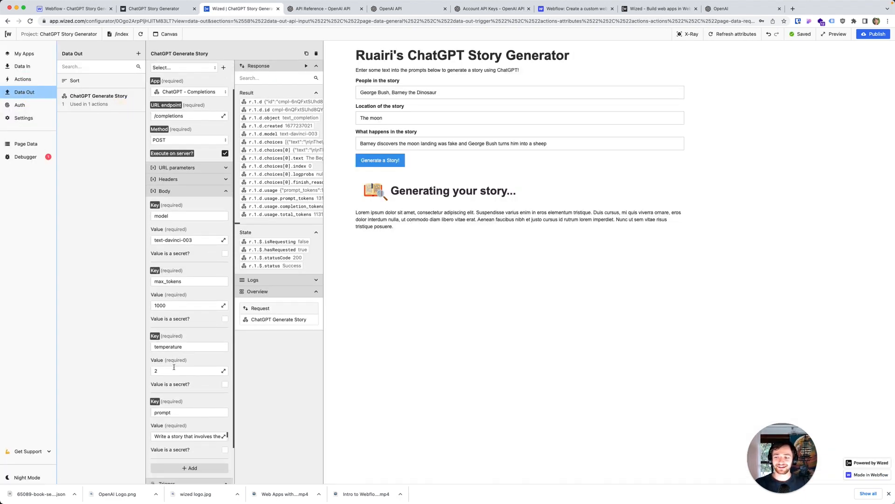
drag(174, 370, 152, 369)
key(BackSpace)
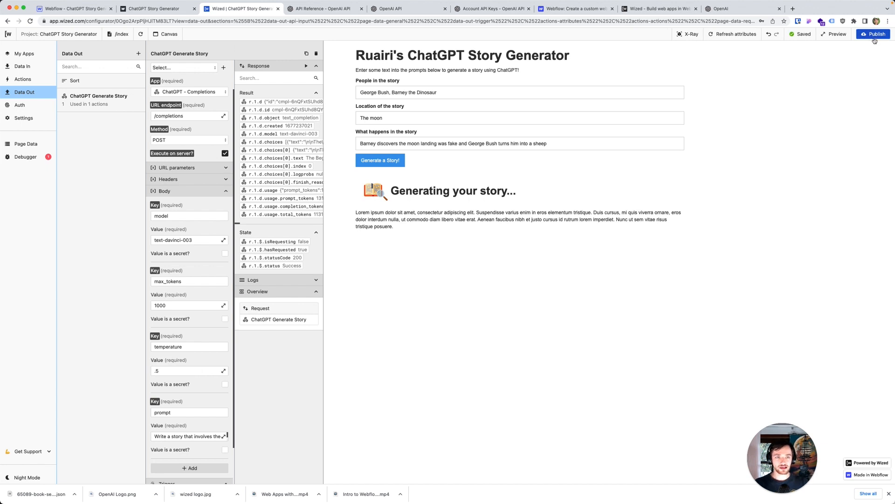
Step: Open the published webflow.io site from the Webflow Designer and check the publish destinations in Wized
click(73, 8)
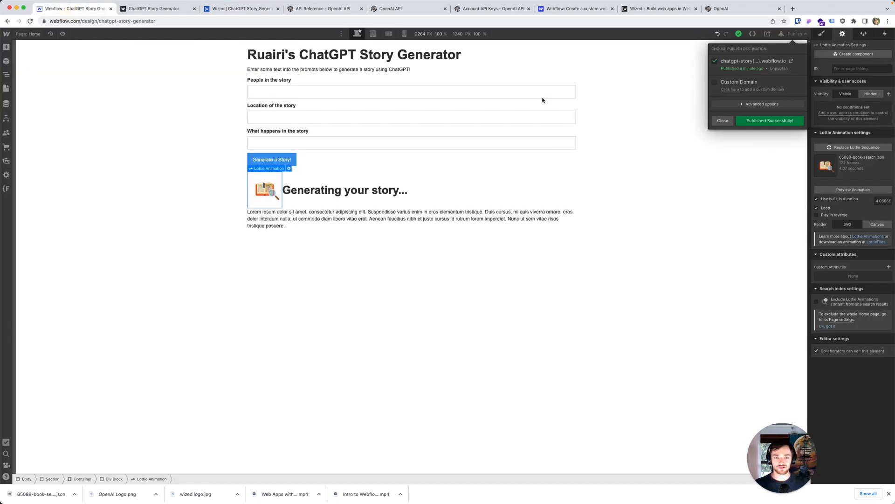
click(790, 61)
click(308, 11)
click(877, 34)
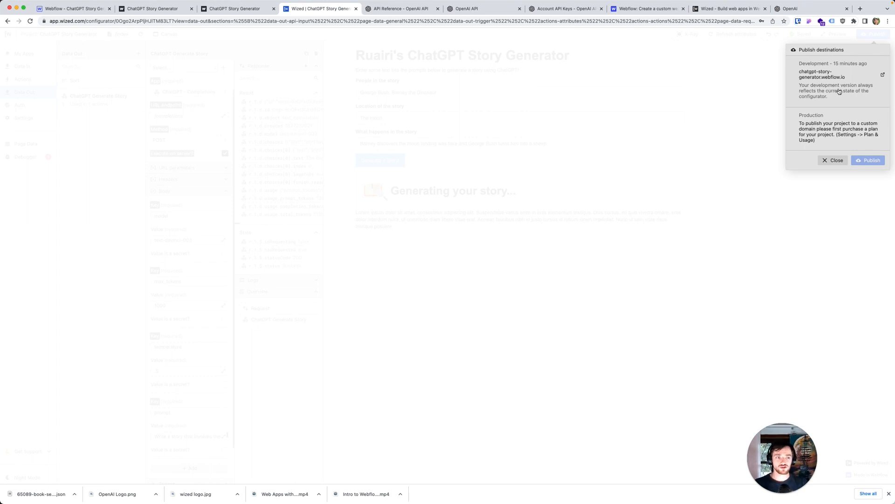
click(833, 160)
Step: Fill the published page's prompts with "George Bush, Barney the Dinosaur", "The moon" and the plot copied from the Wized preview, and generate a story
click(152, 9)
click(322, 80)
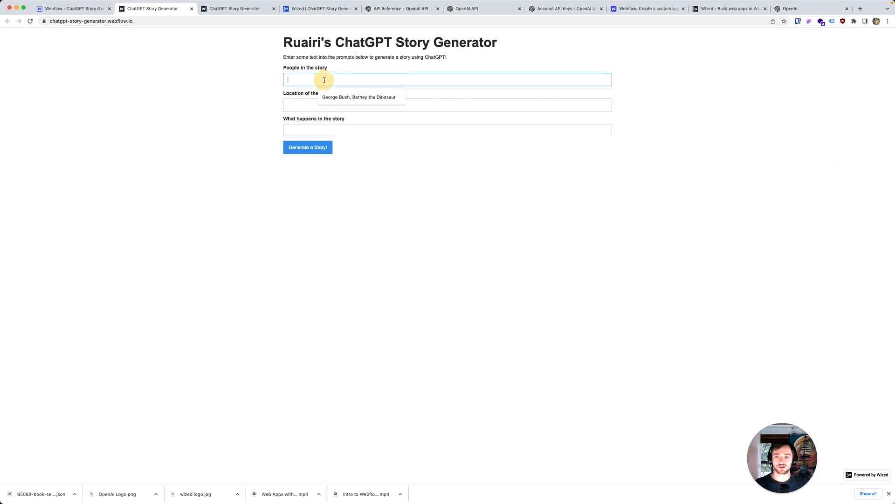
click(334, 96)
click(333, 106)
click(333, 123)
click(332, 131)
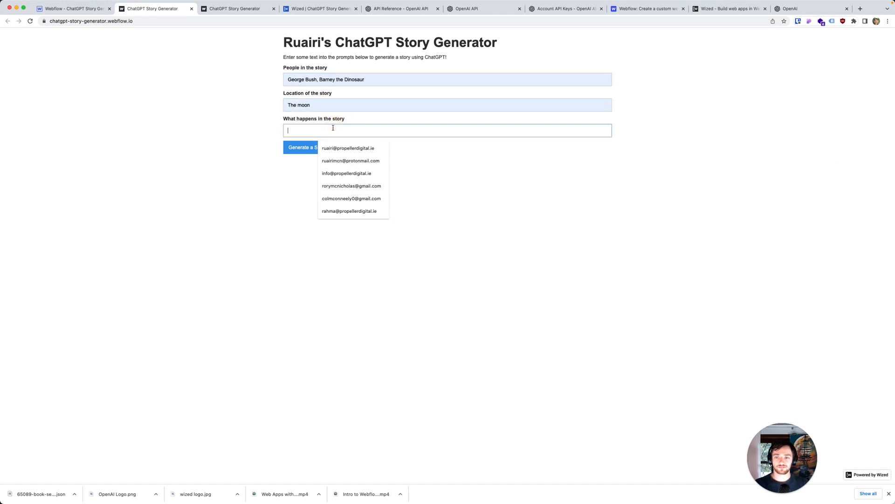
click(321, 8)
triple_click(436, 143)
key(super+c)
click(176, 9)
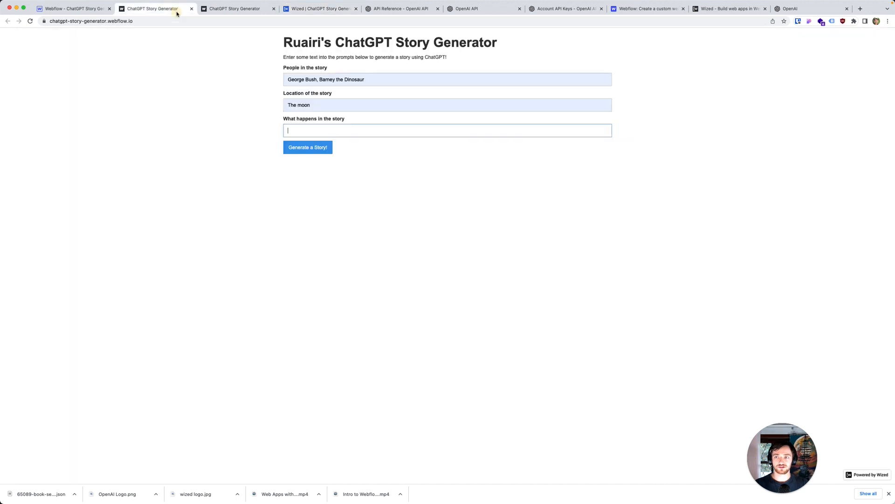
key(super+v)
click(307, 147)
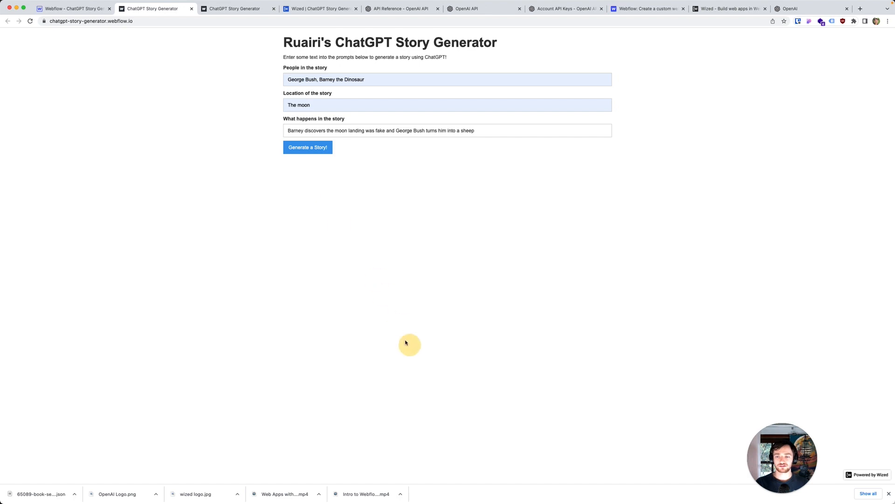
right_click(303, 197)
click(323, 329)
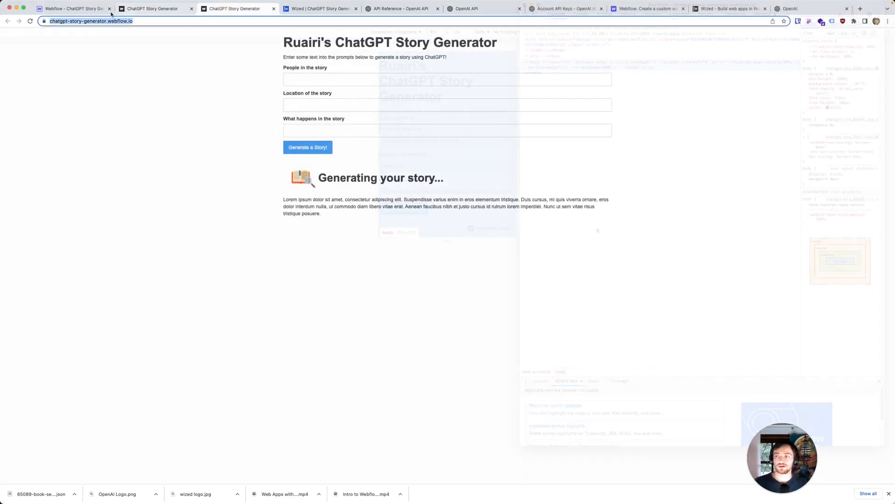
Step: Switch back to the Wized configurator and reload its page preview
click(79, 10)
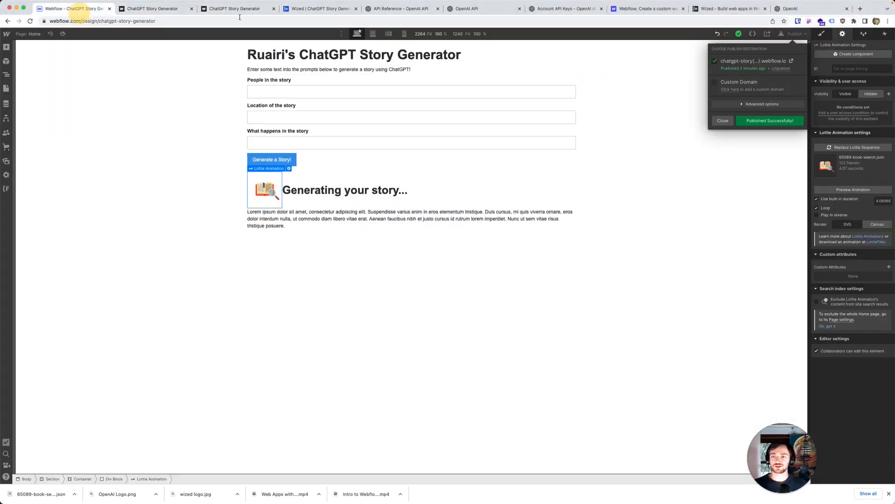
click(318, 10)
click(399, 118)
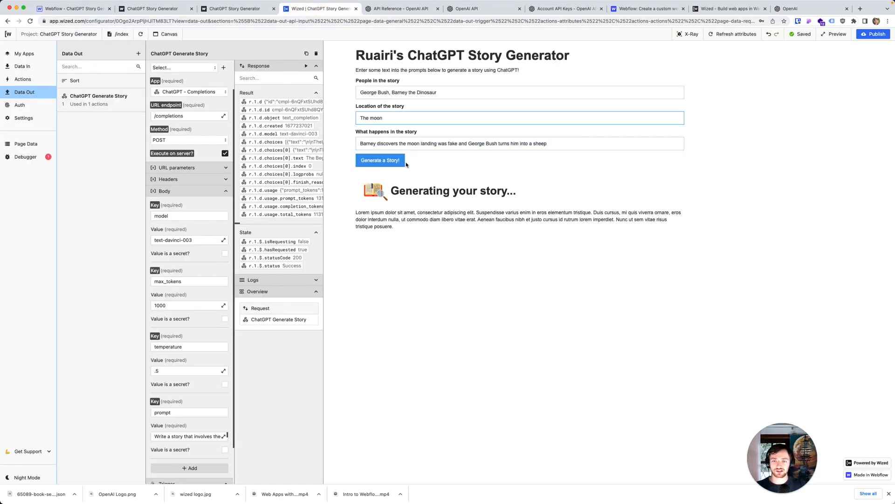
click(141, 35)
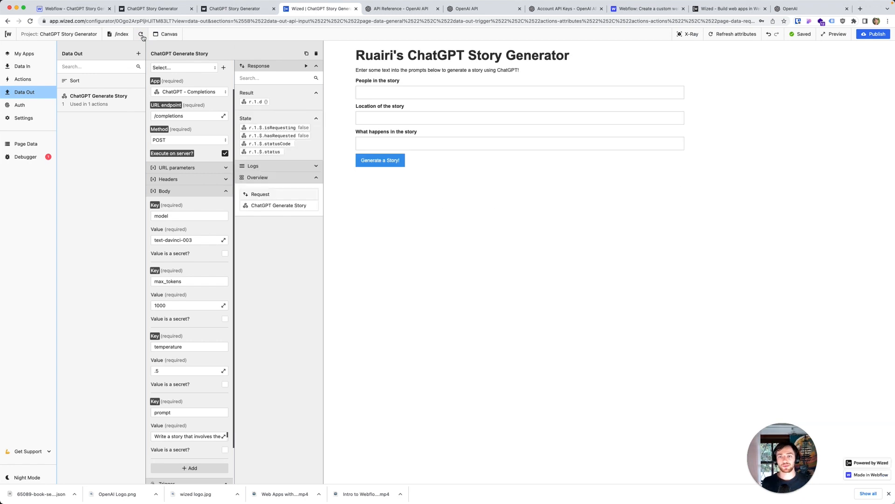
Step: Fill the Wized preview's prompts with "George Bush, Barney the Dinosaur", "The moon" and the copied moon-landing plot, and generate a story
click(366, 93)
click(429, 113)
click(425, 117)
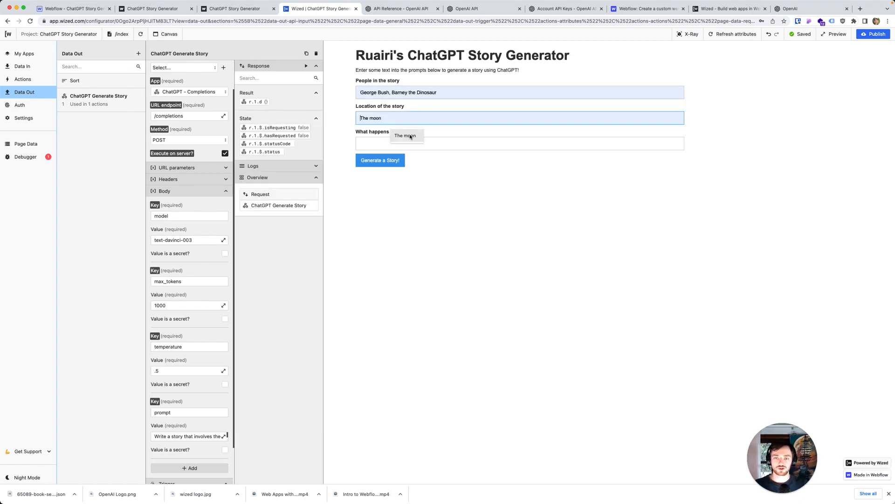
click(383, 143)
key(super+v)
click(380, 119)
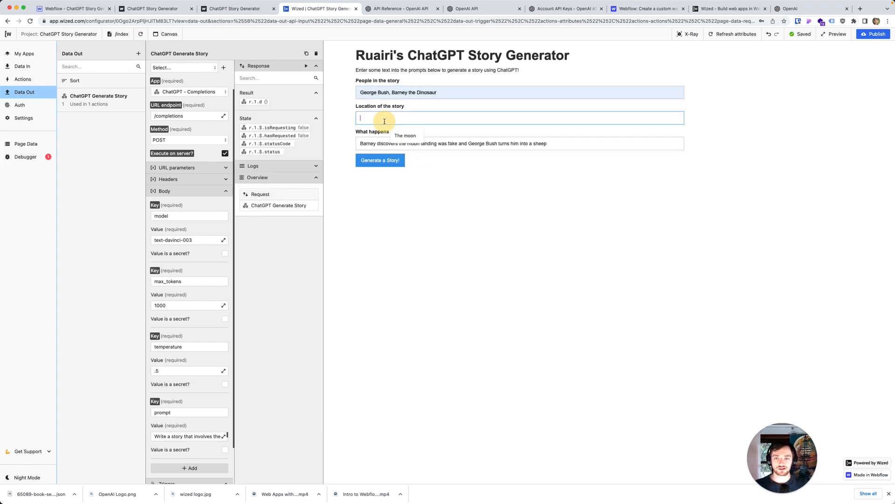
click(369, 133)
click(381, 161)
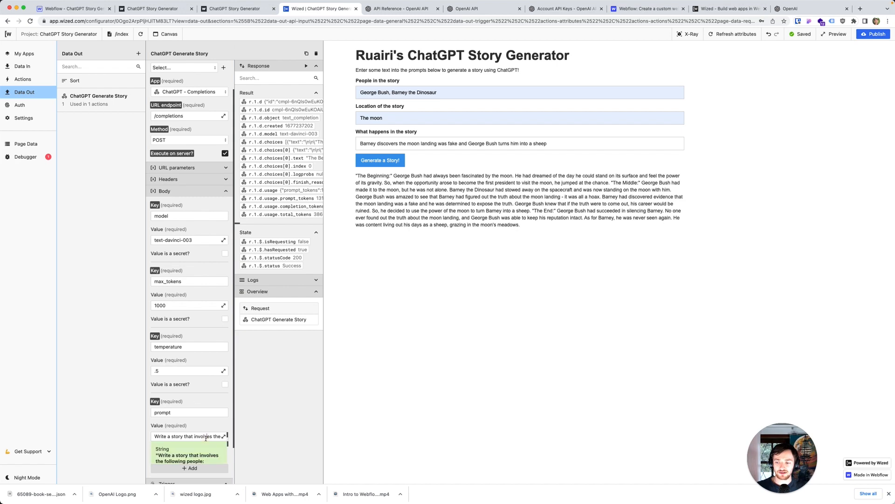
Step: Edit the ChatGPT request's prompt so its return instruction reads "Return the story at HTML as follows:"
click(223, 436)
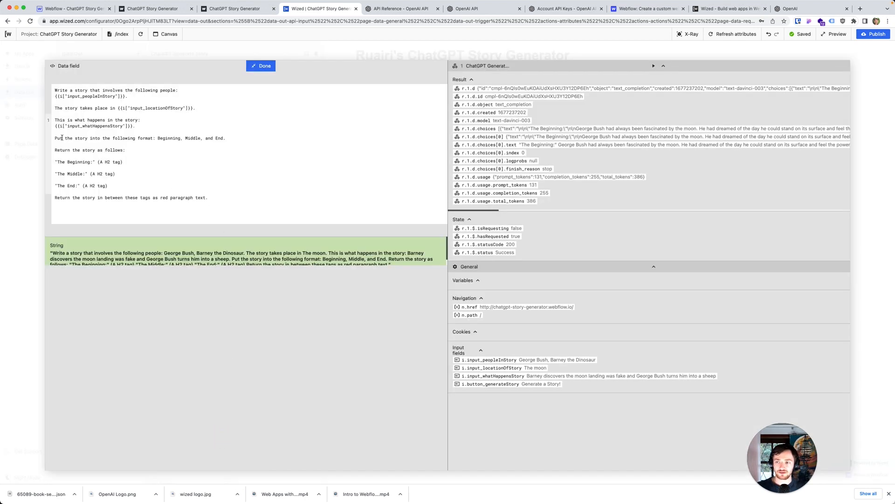
click(97, 149)
text(at G)
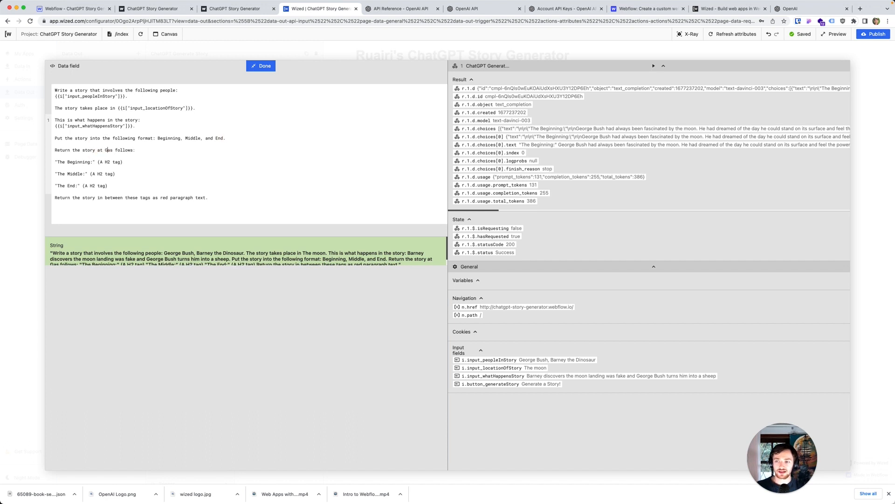
text(TML)
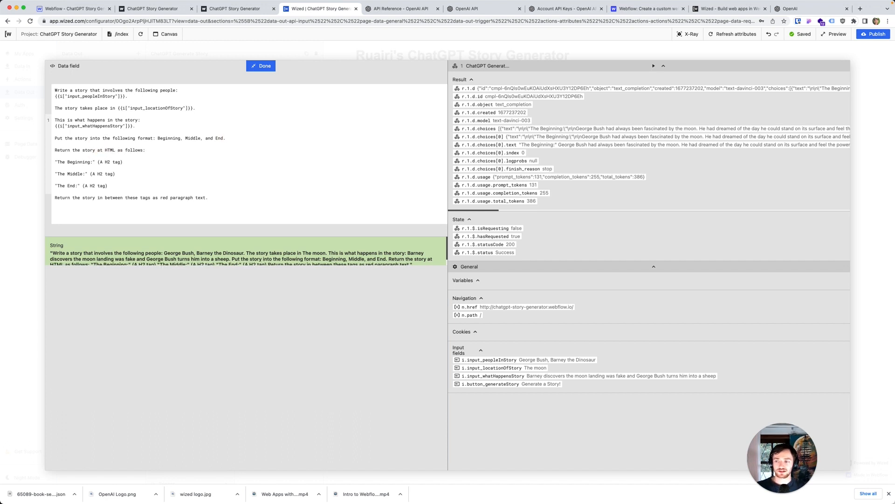
click(272, 67)
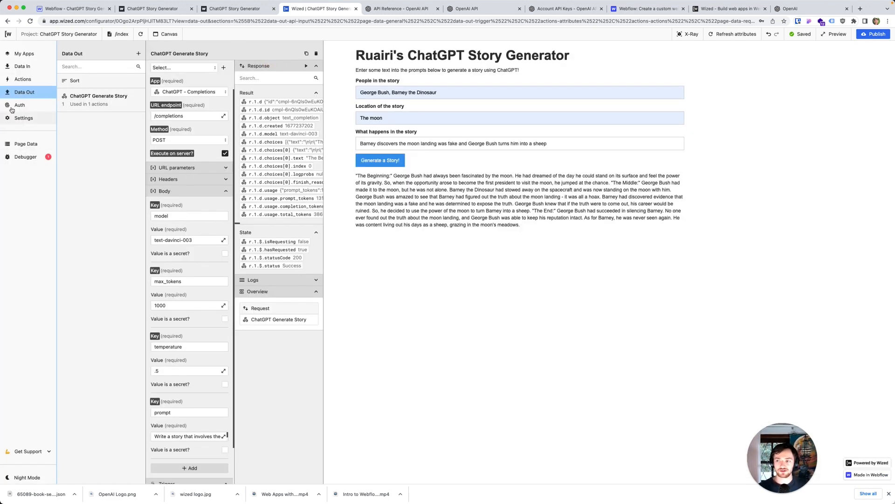
Step: Change the Display Story action's text type to Html
click(18, 78)
click(133, 166)
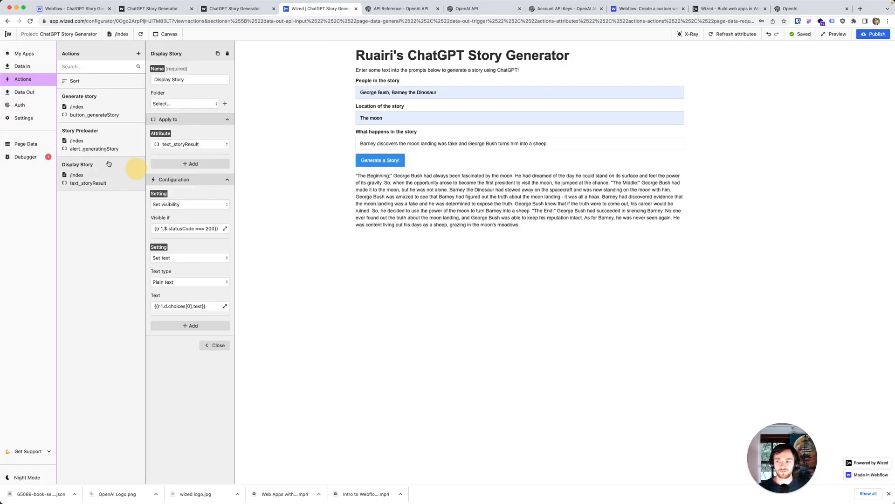
click(189, 280)
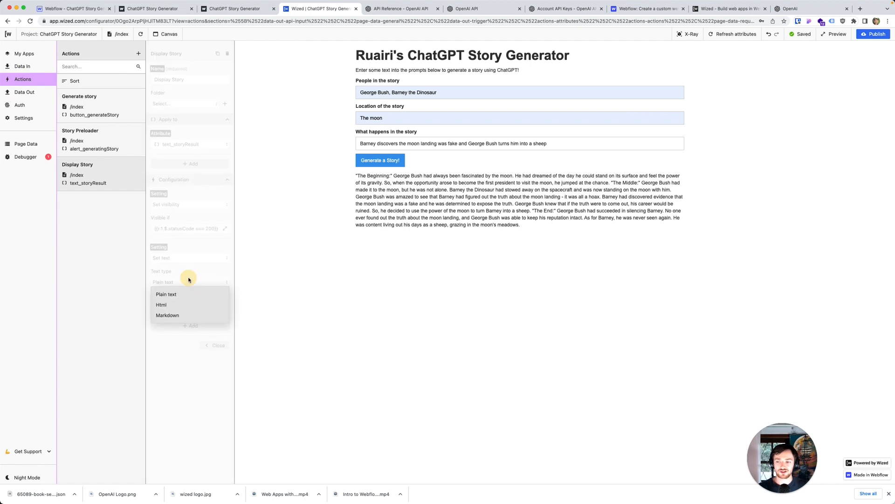
click(183, 304)
click(177, 362)
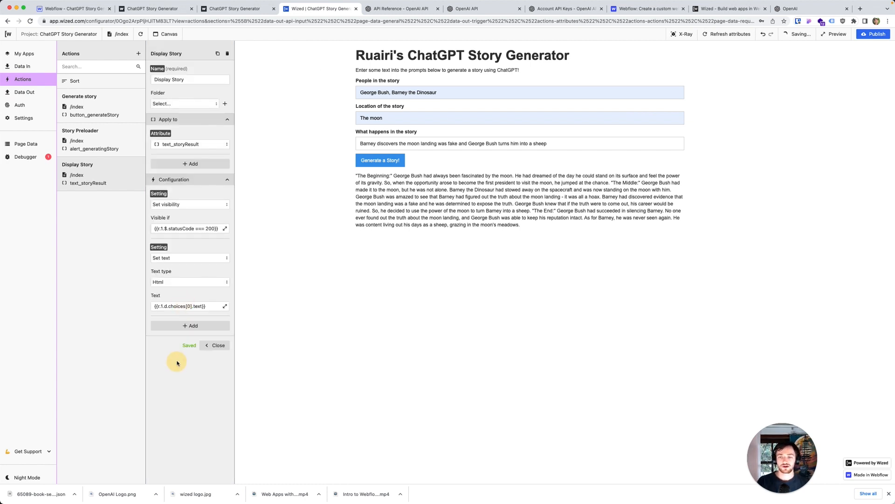
Step: Switch to the newly opened published page, reload it, and enter the same people, location and moon-landing plot in its prompts
click(235, 8)
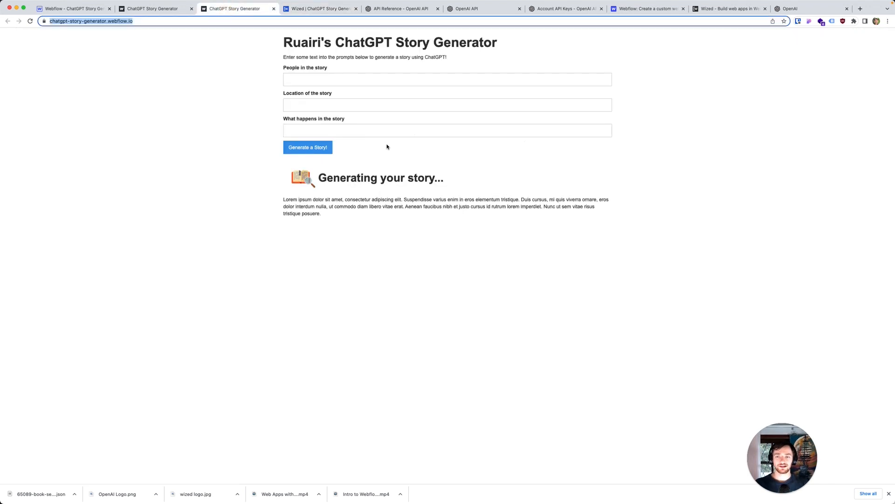
key(super+r)
click(345, 79)
click(350, 93)
click(349, 102)
click(339, 126)
click(339, 130)
text(Barney discovers the moon landing was fake and George Bush turns him into a sheep)
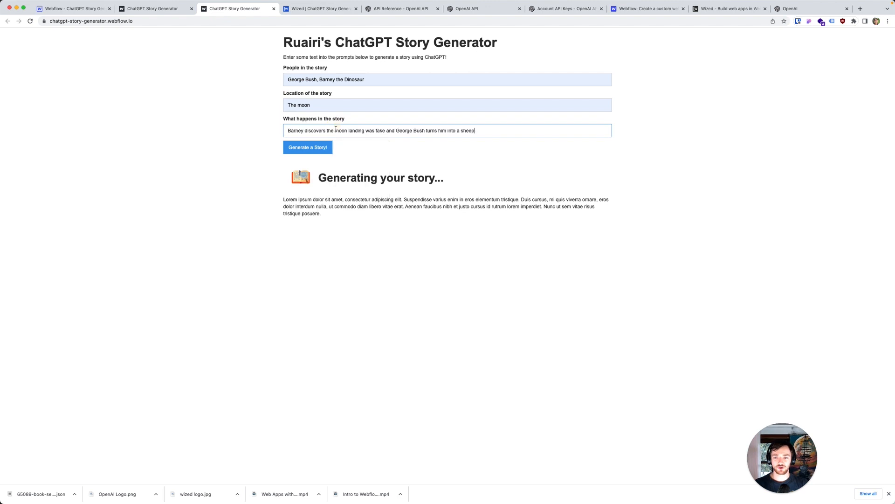
click(234, 150)
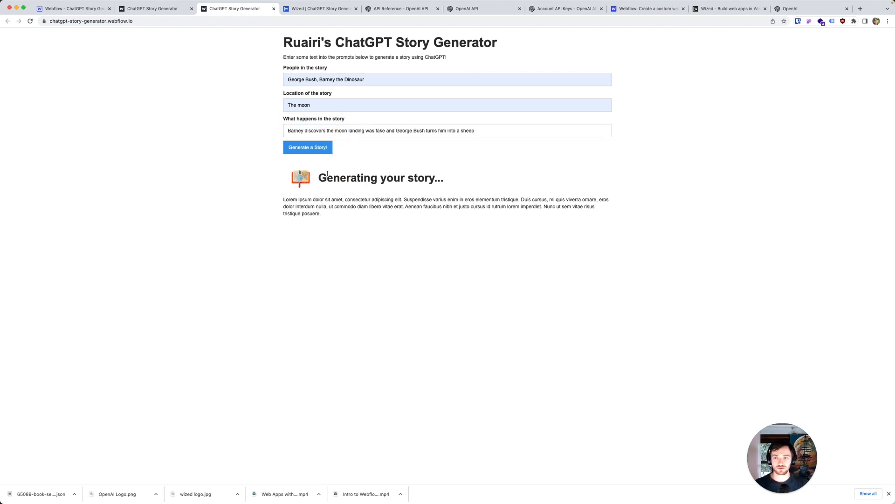
Step: Refill the published page's prompts with "George Bush, Barney the Dinosaur", "The moon" and the copied plot, and generate the story
click(306, 80)
click(346, 96)
click(326, 105)
click(334, 122)
click(331, 129)
key(super+v)
click(324, 148)
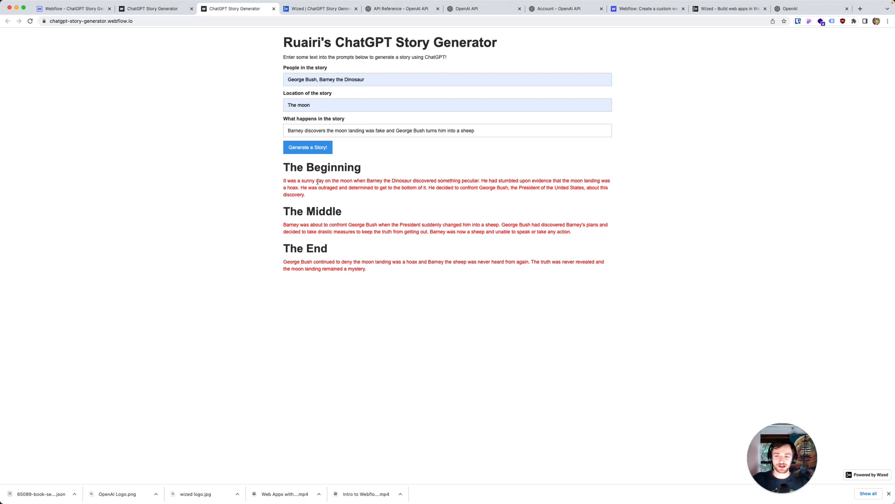
Step: Inspect the generated "The Beginning" heading in the developer tools and examine the styled paragraph element below it
right_click(342, 168)
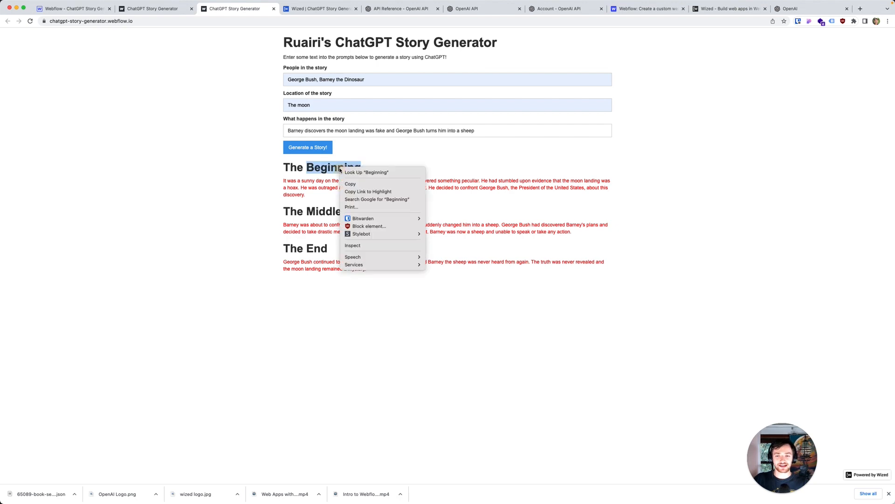
click(366, 246)
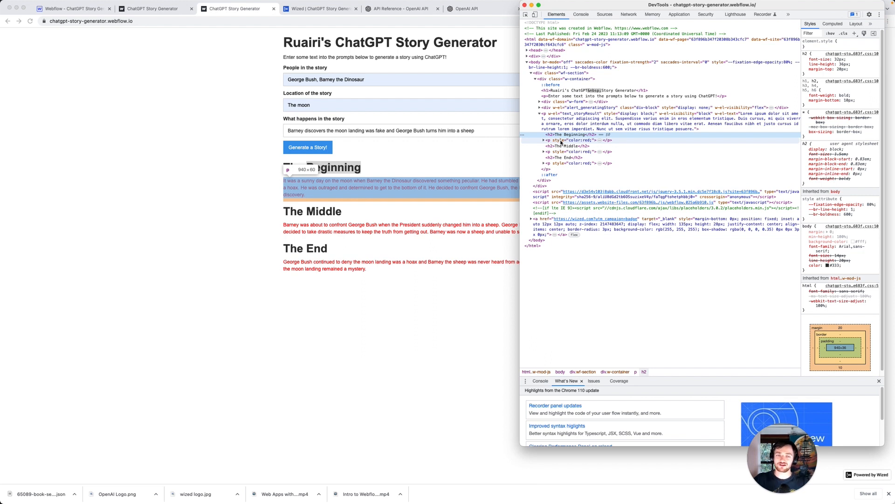
click(561, 141)
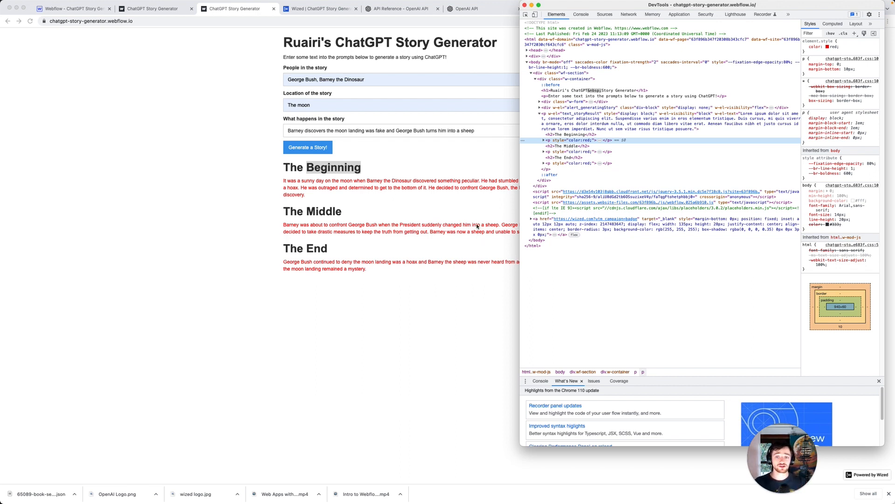
Step: Switch to Wized and review the H2 tag and red paragraph instructions in the ChatGPT Generate Story prompt against the published story
click(484, 191)
click(163, 13)
click(291, 9)
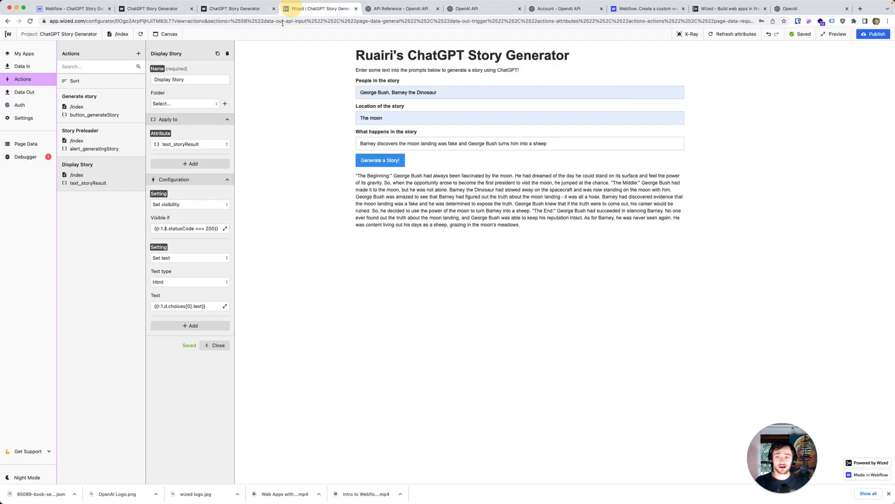
click(30, 94)
click(123, 105)
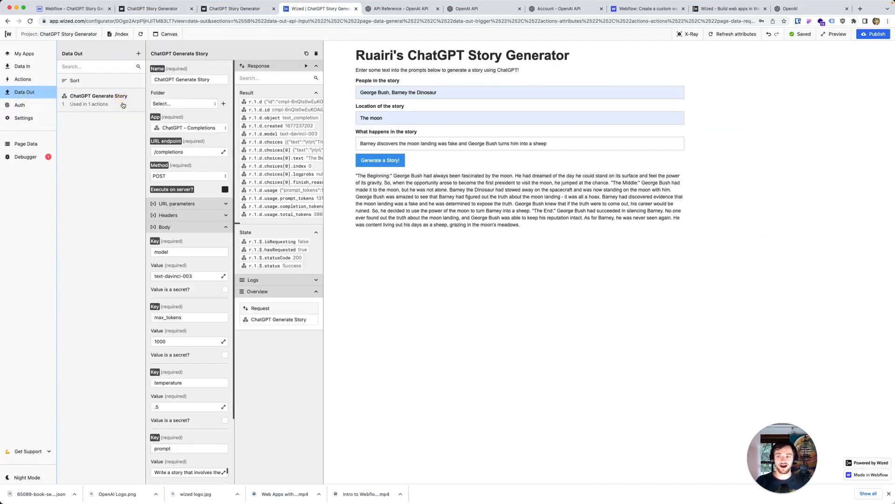
click(227, 381)
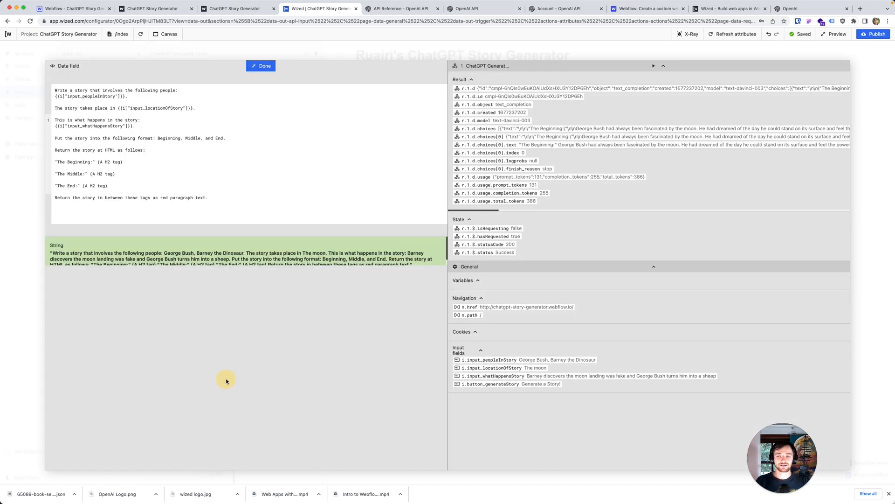
click(108, 150)
drag(98, 161, 124, 162)
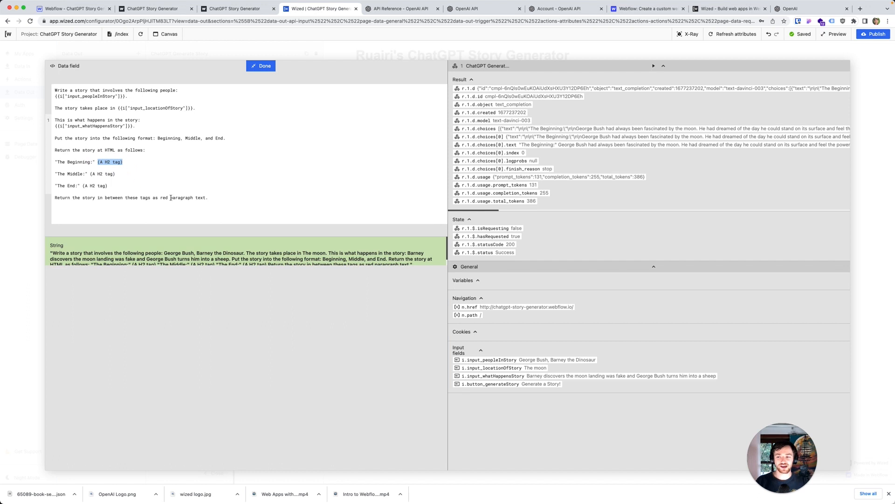
drag(225, 198, 125, 198)
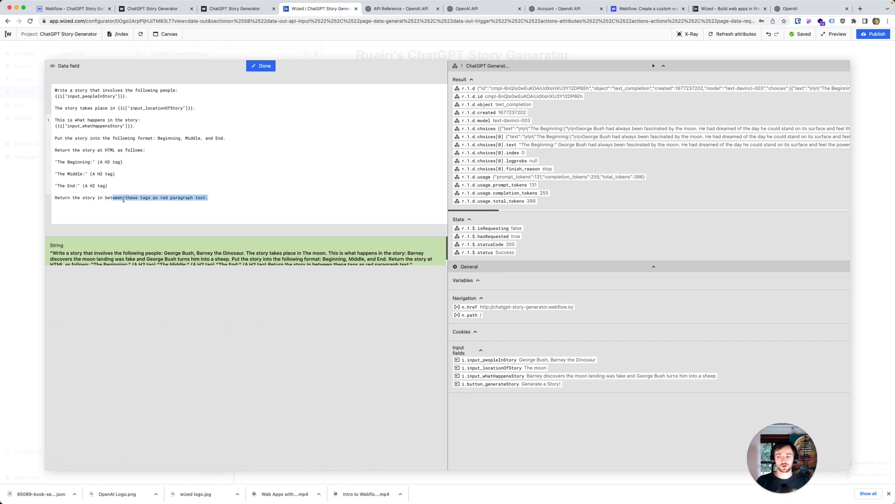
click(149, 200)
click(234, 8)
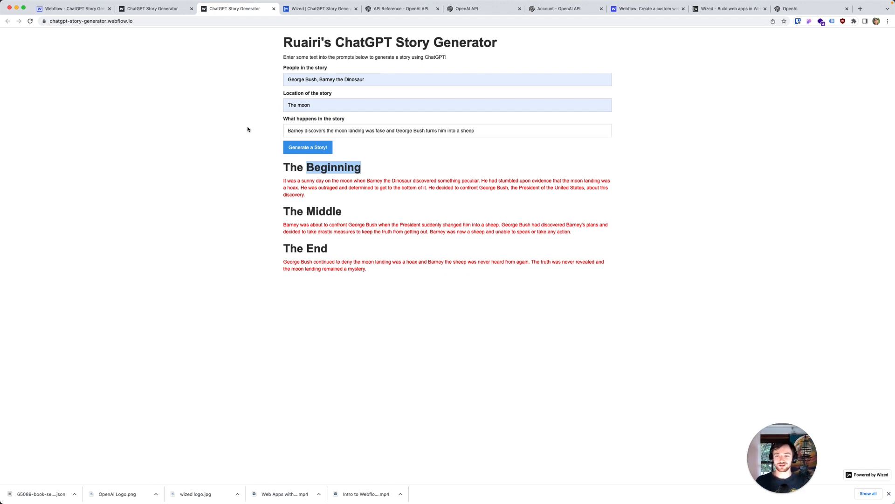
Step: Switch to the Webflow Designer and review the custom attributes of the text fields, submit button, generating-story block and result paragraph
click(86, 9)
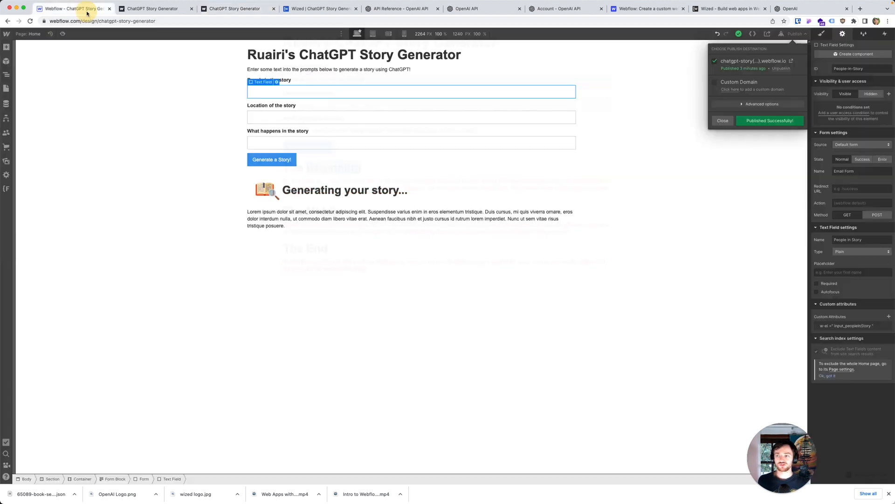
click(163, 106)
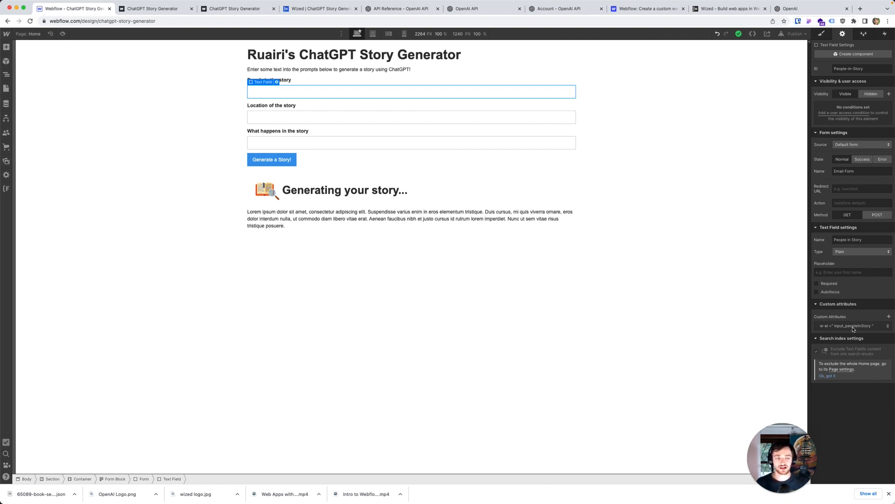
click(286, 117)
click(296, 142)
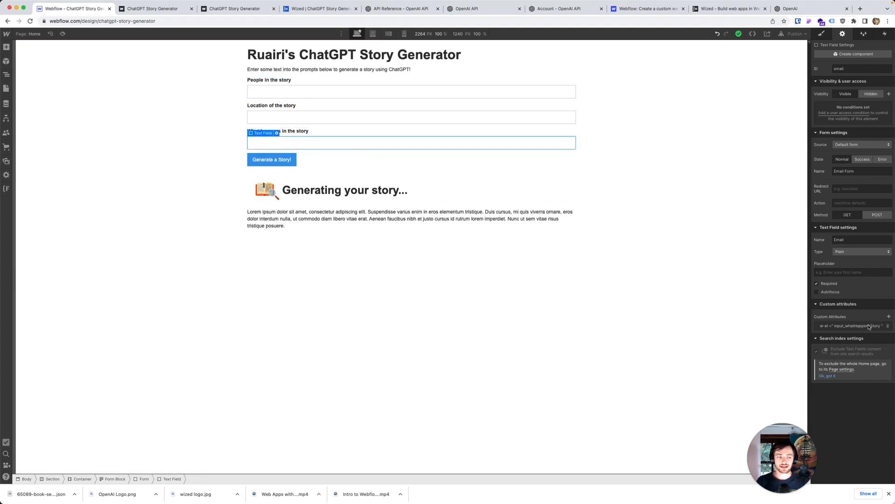
click(291, 163)
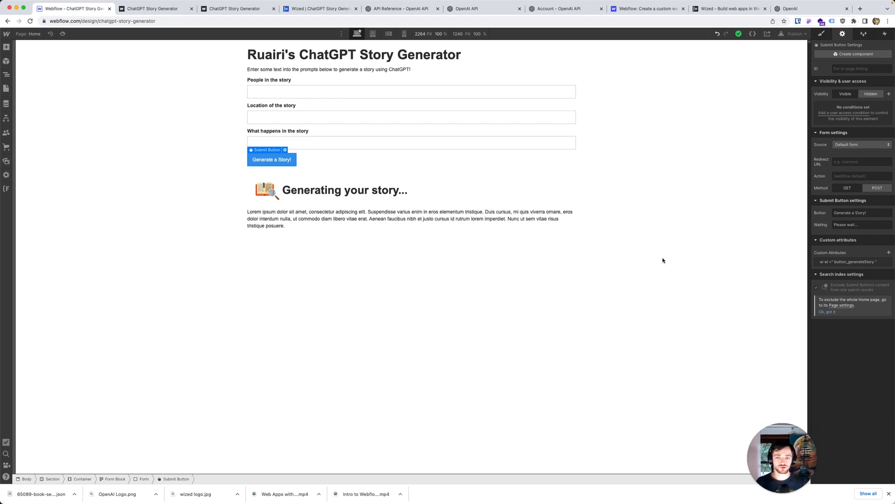
click(432, 182)
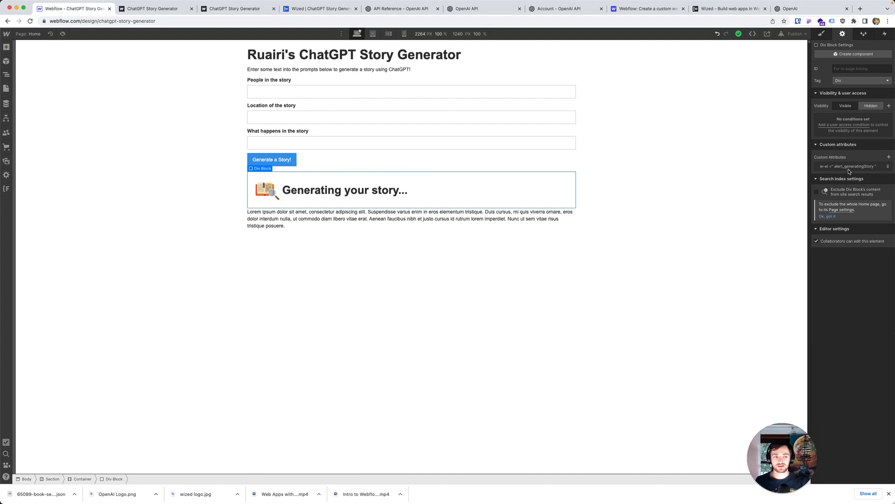
click(311, 222)
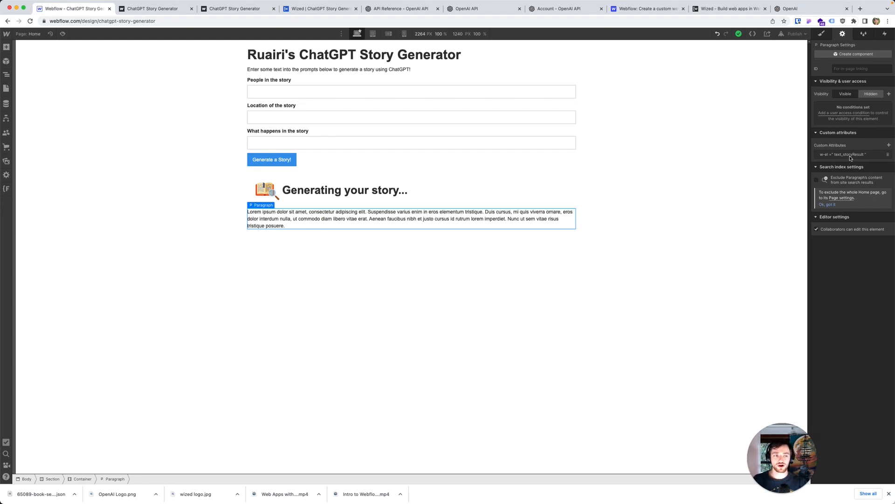
Step: Return to Wized, close the prompt editor, and check the base URL of the ChatGPT - Completions app
click(333, 9)
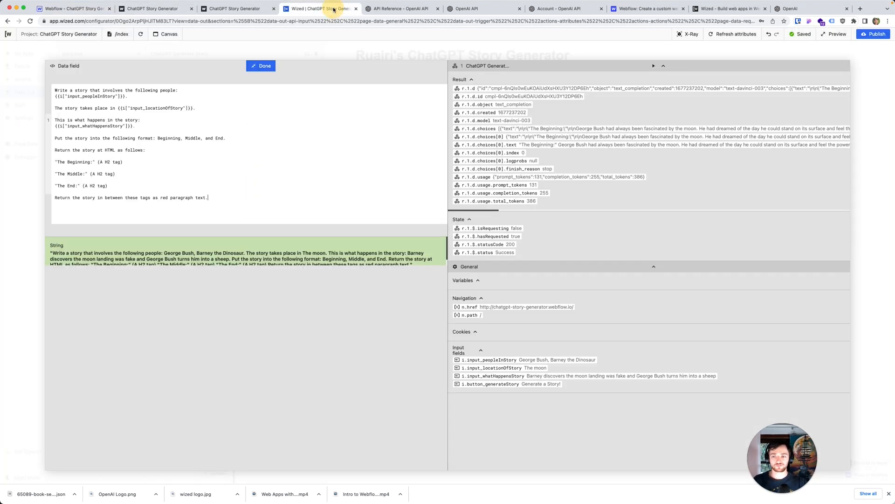
click(267, 66)
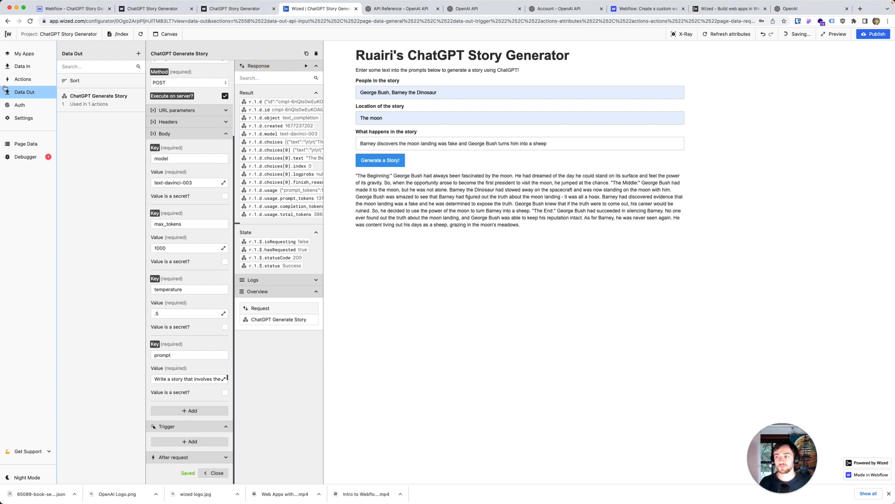
click(25, 53)
click(100, 99)
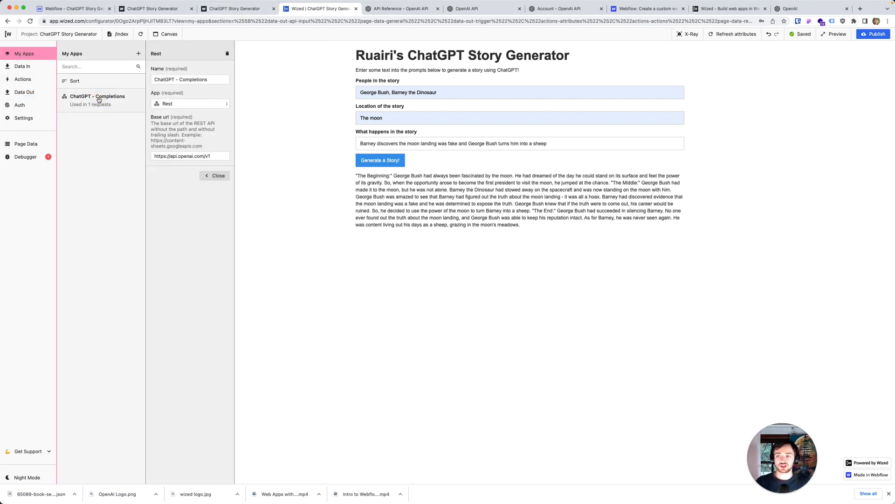
drag(222, 156, 153, 155)
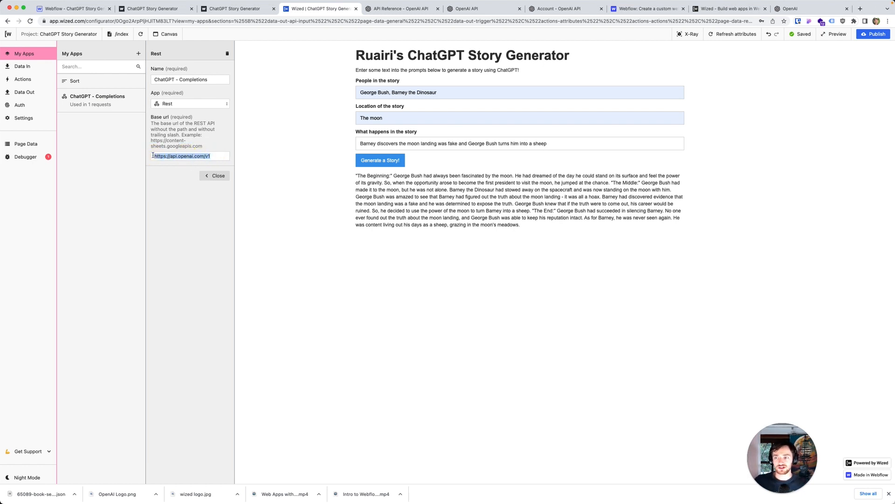
Step: Open the ChatGPT Generate Story request and check its URL endpoint
click(24, 95)
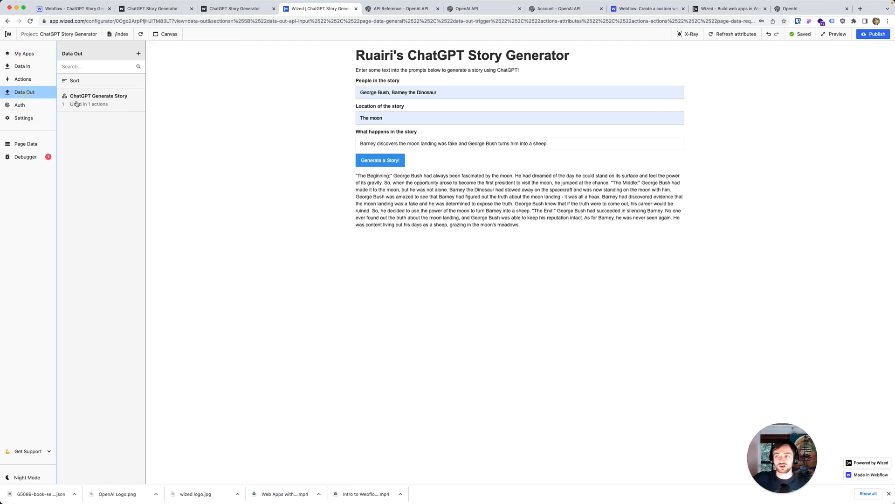
click(125, 104)
drag(189, 152, 144, 151)
click(214, 144)
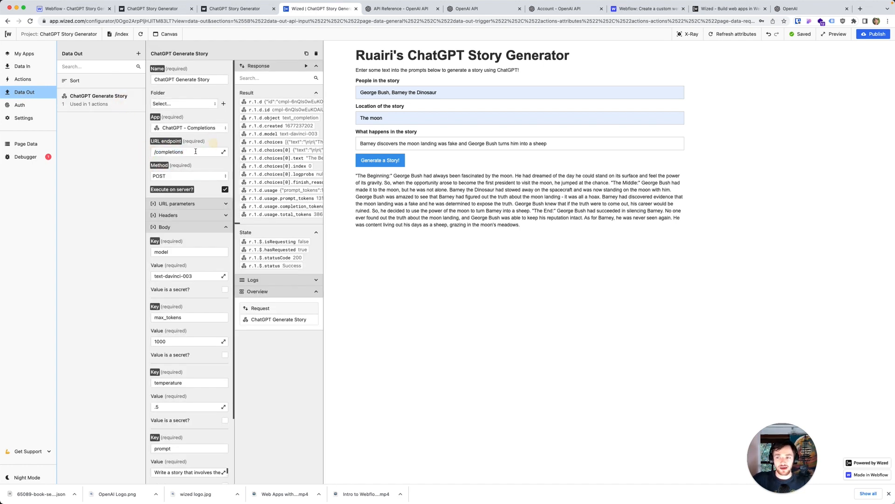
Step: Expand the request's headers and review Content-Type and Authorization along with the model, max_tokens and temperature body parameters
scroll(179, 177, down, 1)
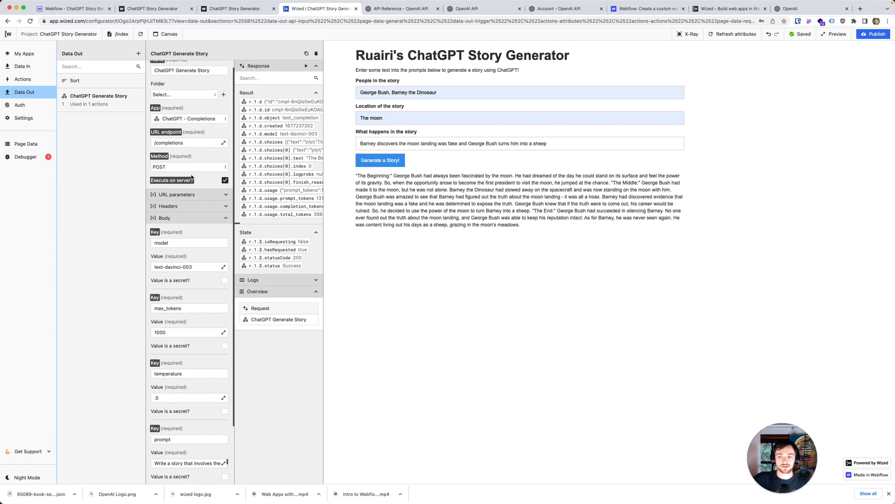
click(226, 206)
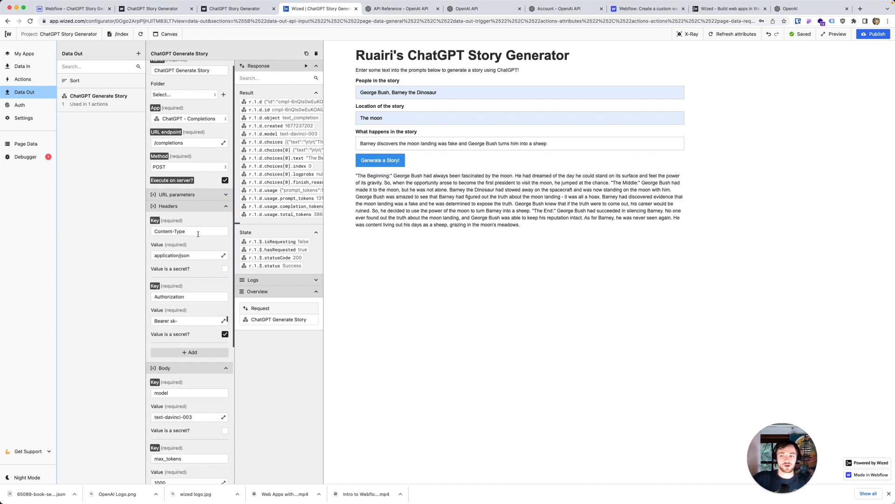
scroll(170, 225, down, 1)
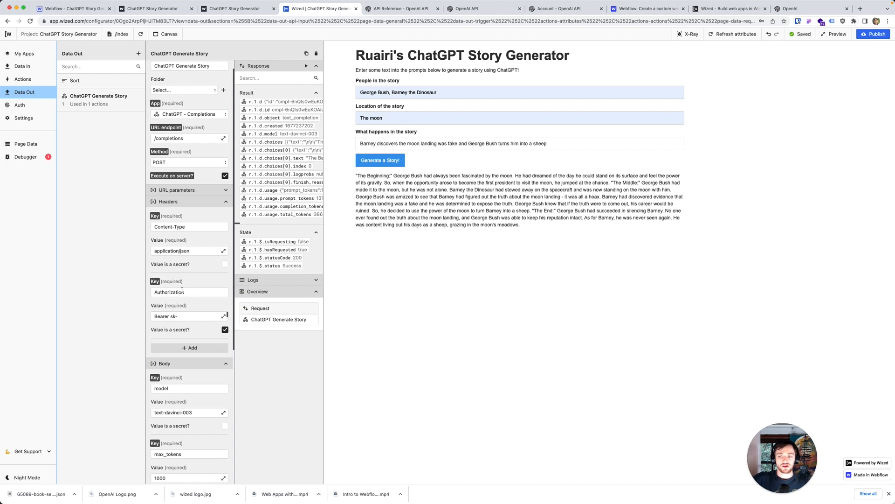
scroll(182, 290, down, 1)
key(super+v)
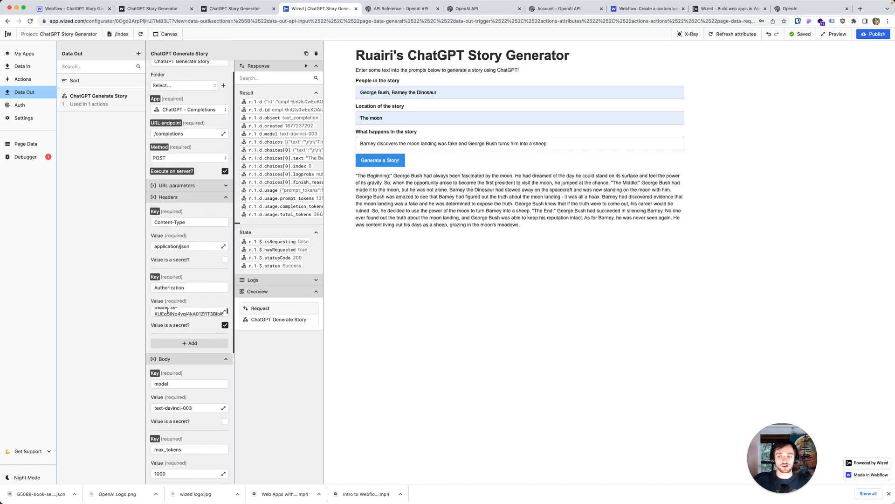
scroll(189, 350, down, 3)
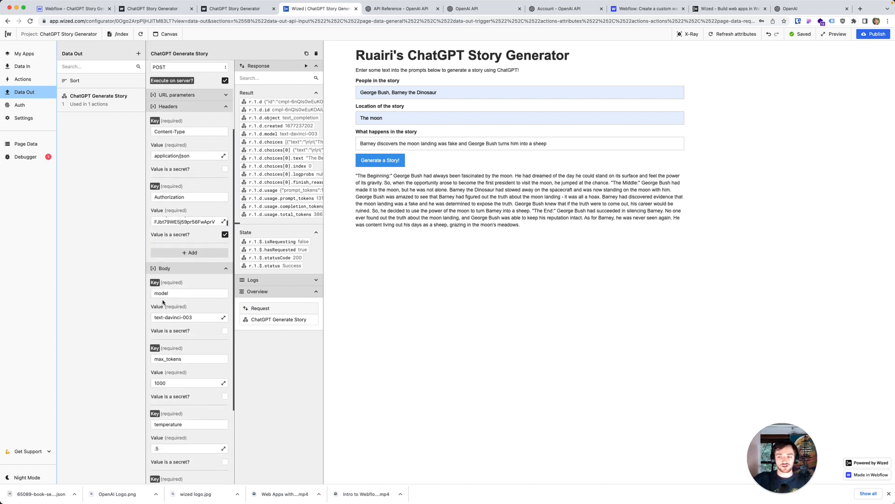
scroll(173, 321, down, 2)
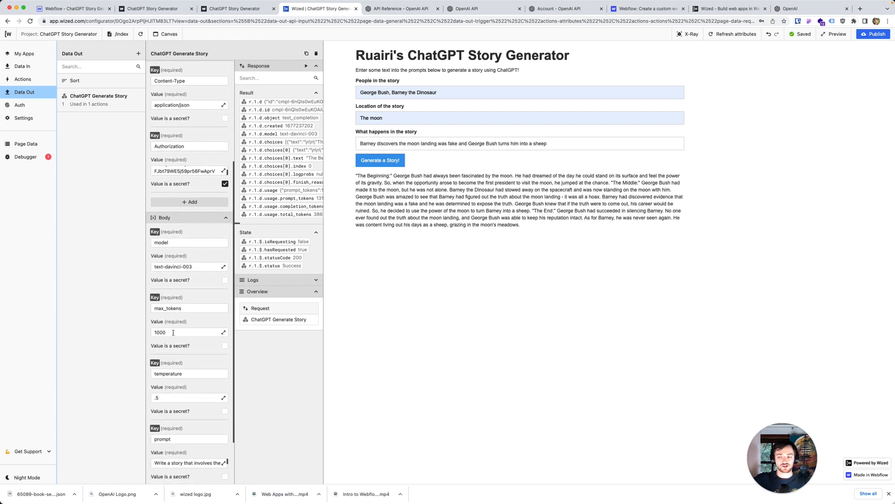
scroll(173, 334, down, 1)
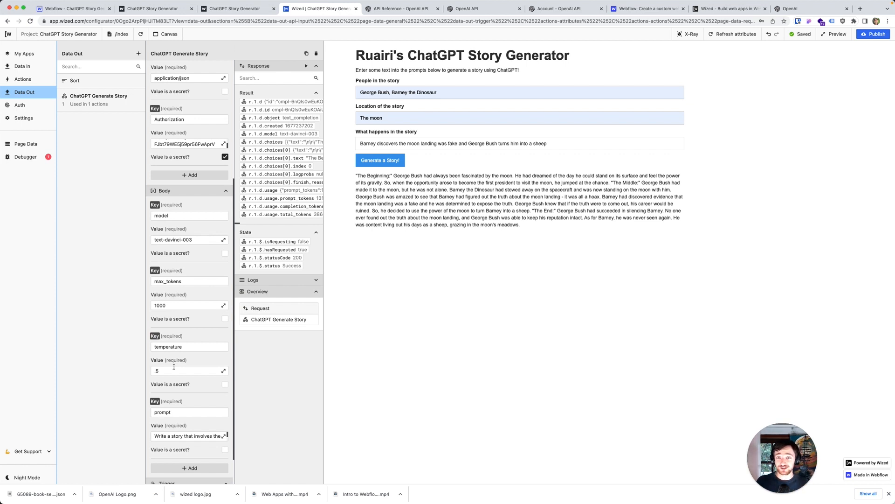
scroll(174, 368, down, 1)
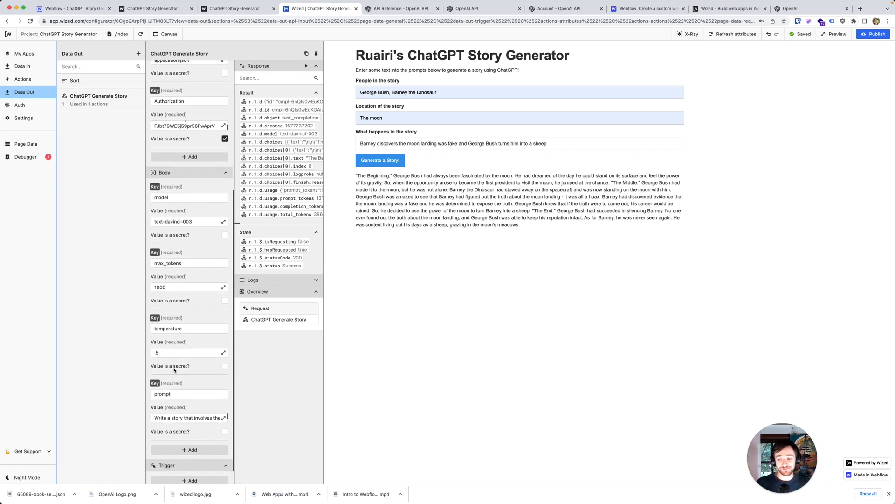
Step: Open the request's prompt value, review its input variables, story format, HTML and H2 instructions and red paragraph wording, and close it
click(223, 404)
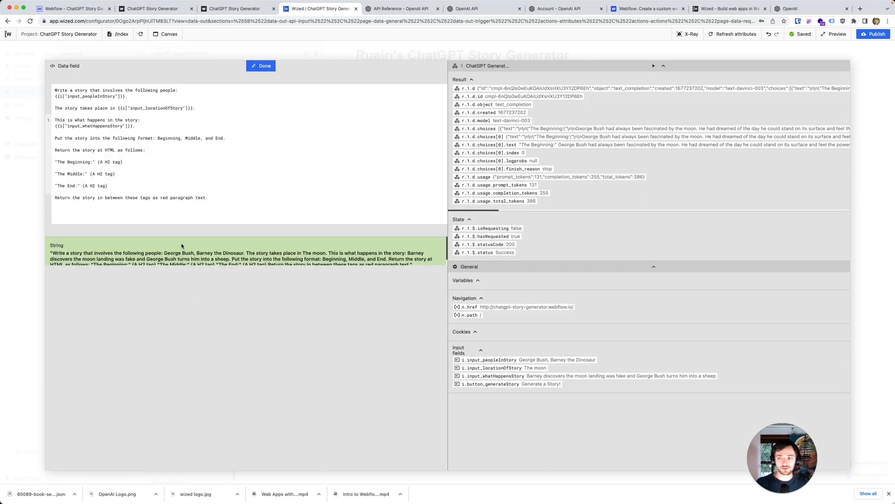
click(146, 188)
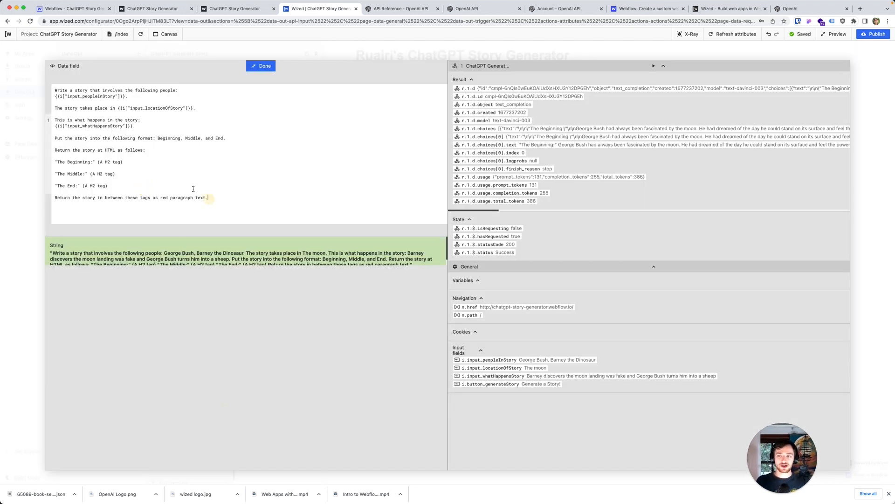
drag(208, 197, 38, 88)
click(88, 96)
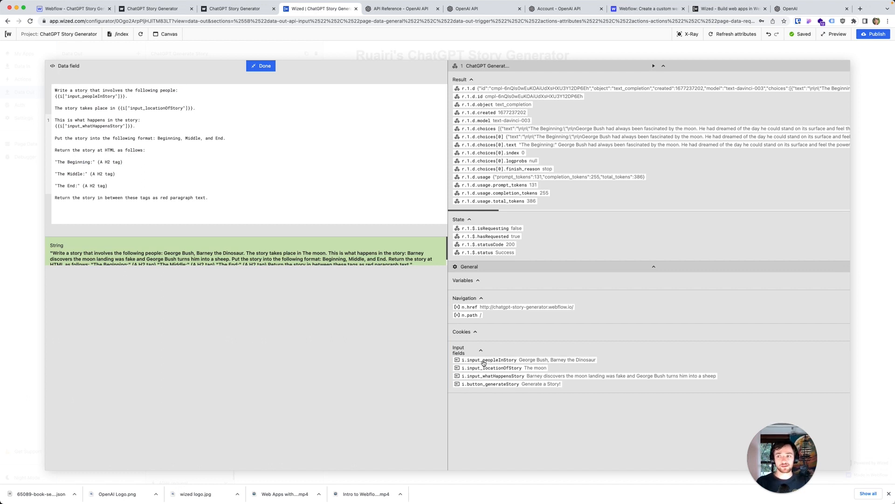
double_click(107, 150)
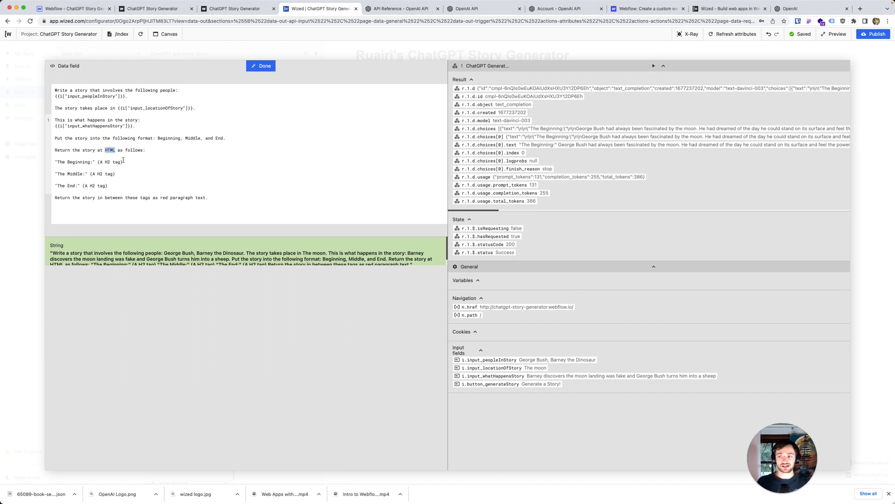
drag(229, 140, 57, 138)
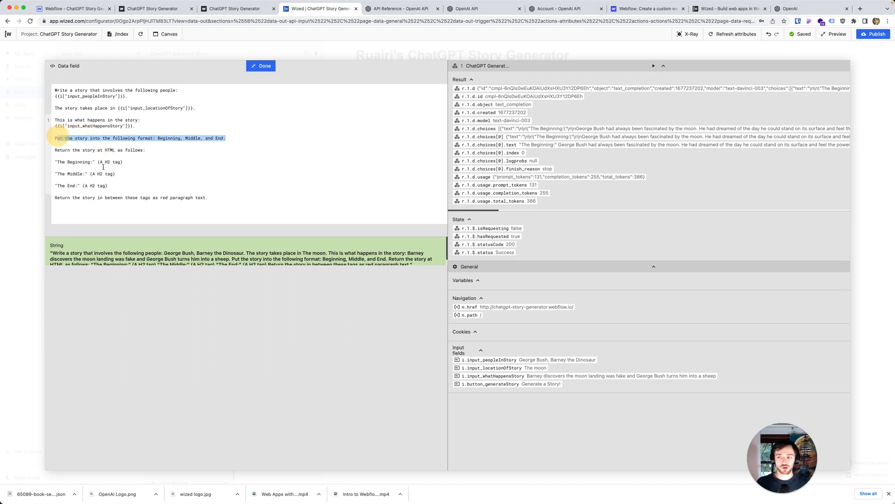
drag(119, 161, 102, 161)
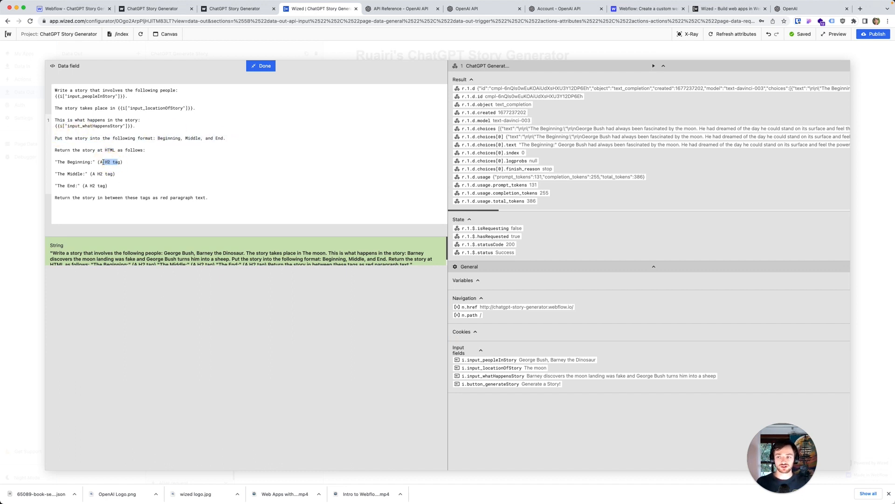
drag(208, 197, 156, 198)
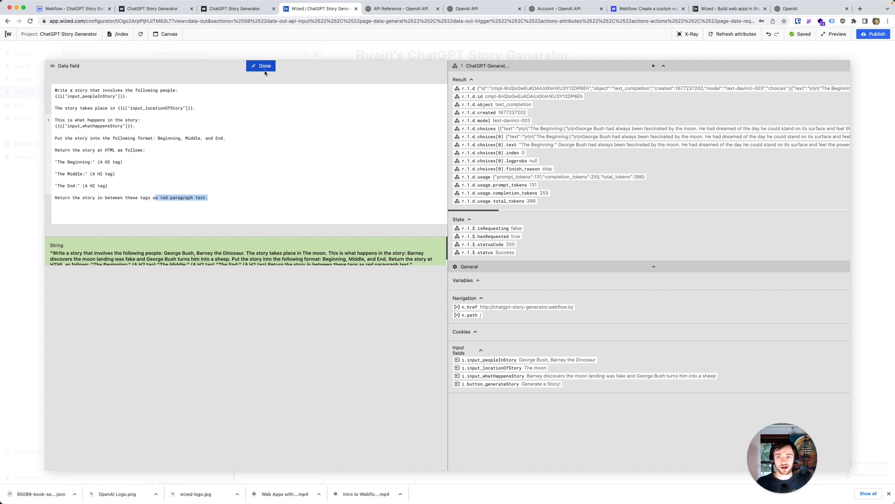
click(259, 68)
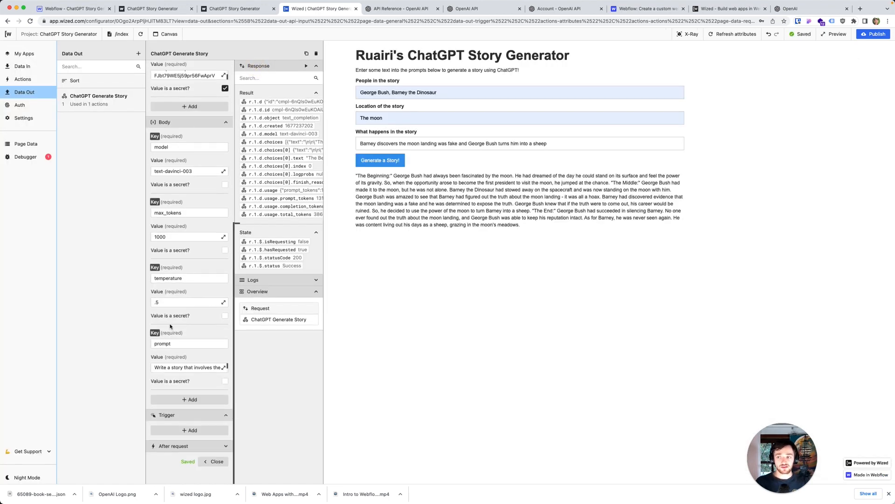
Step: Review the Generate story action's on-click request and the Story Preloader action's visibility condition
click(23, 80)
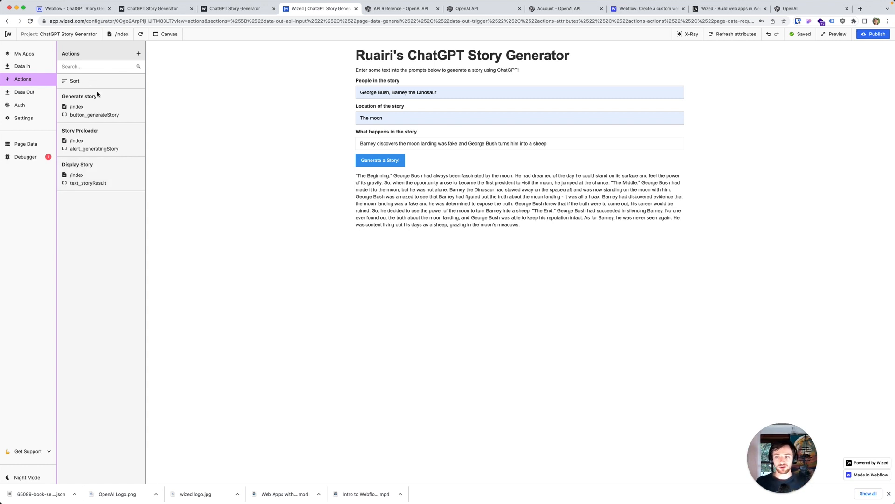
click(111, 102)
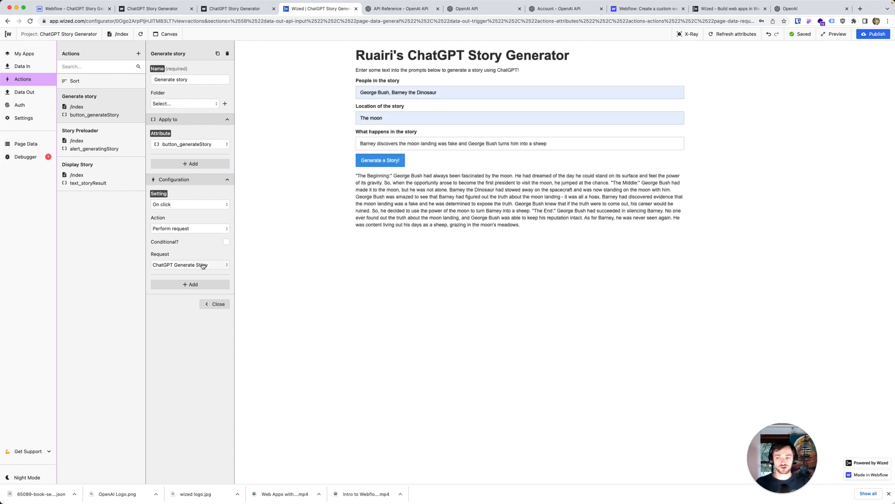
click(126, 141)
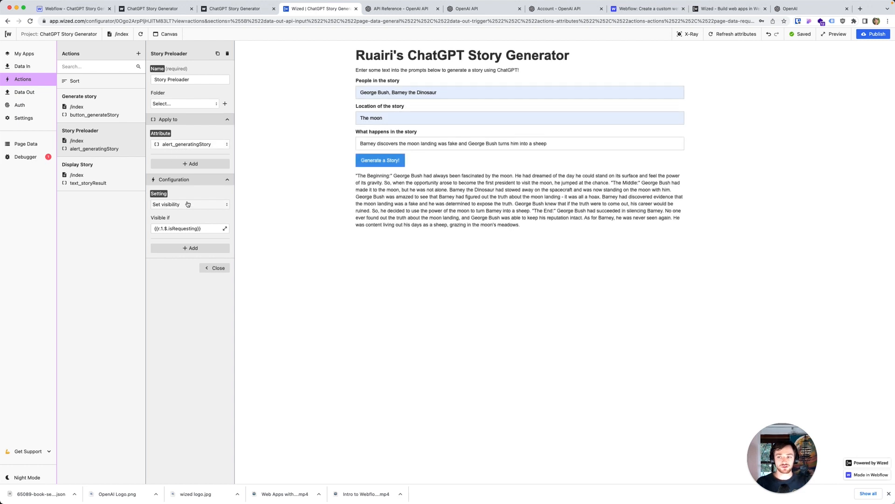
click(179, 228)
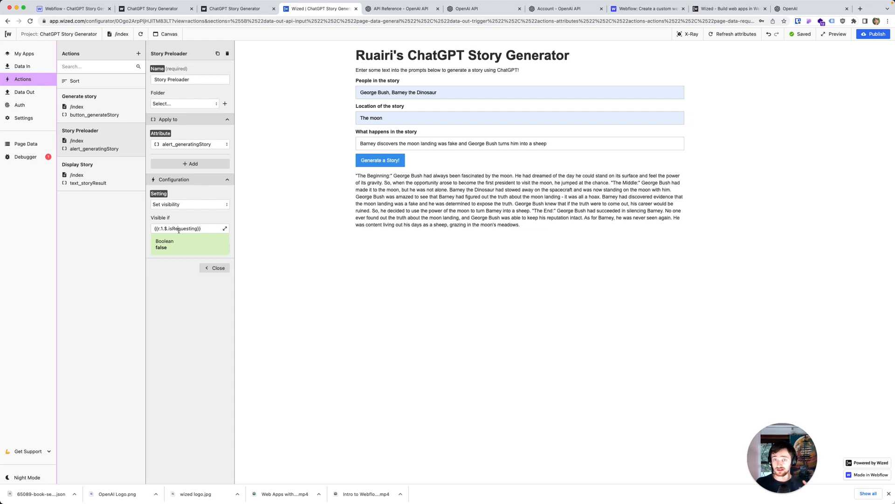
Step: Open the Display Story action, inspect its HTML text value in the expanded data field editor, and close the editor
click(104, 167)
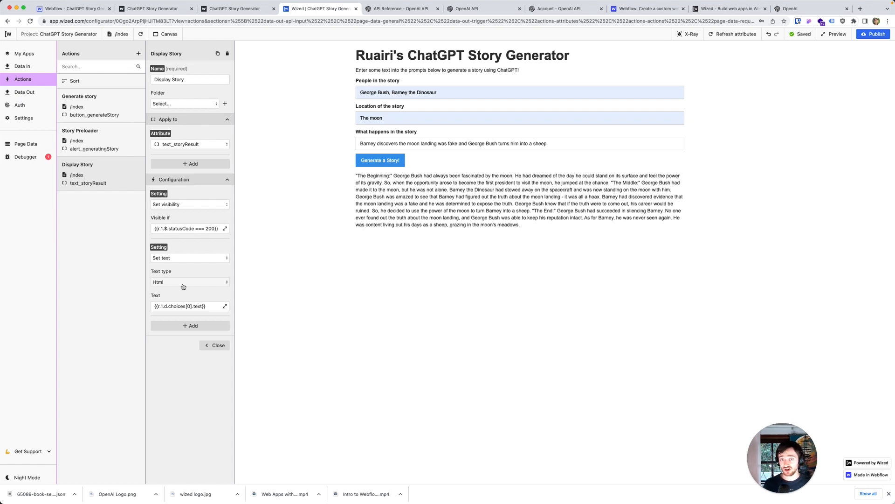
click(195, 306)
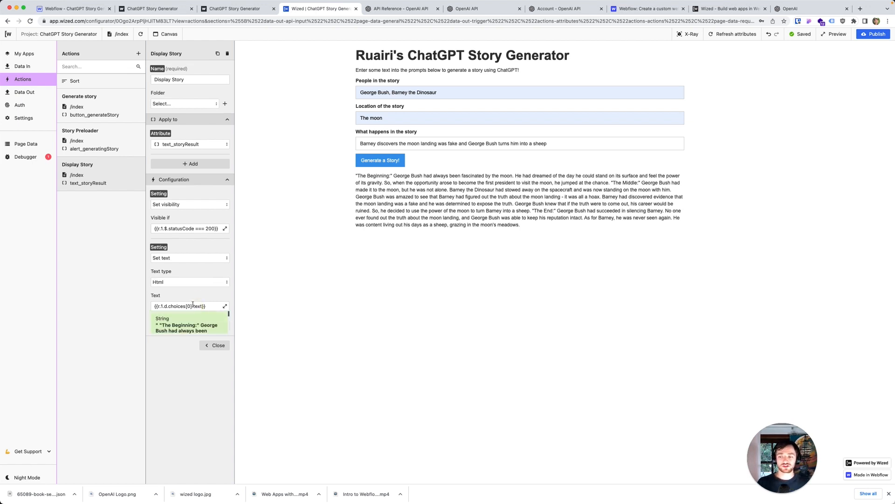
click(224, 306)
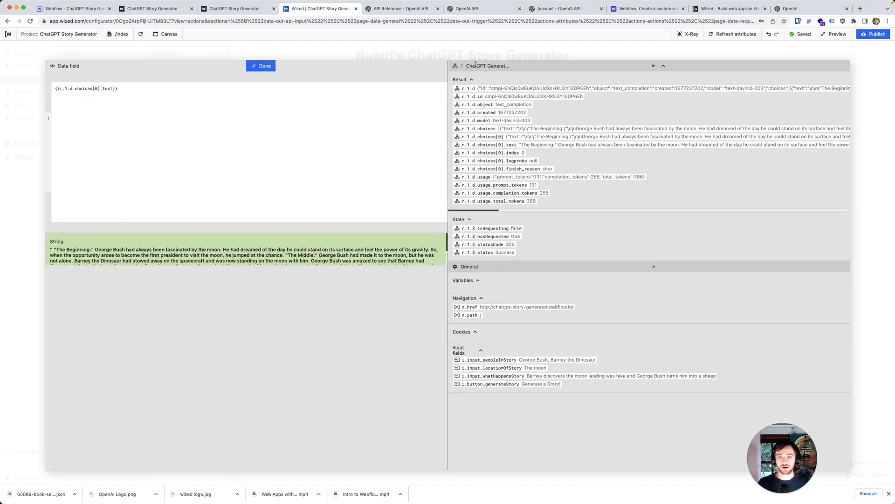
click(268, 66)
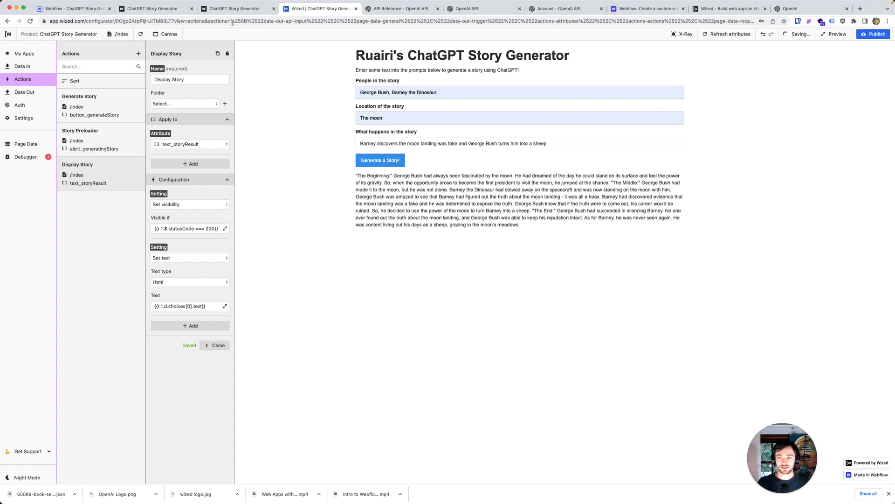
Step: Switch to the published story generator page to view the formatted story, and return to the Wized project
click(229, 8)
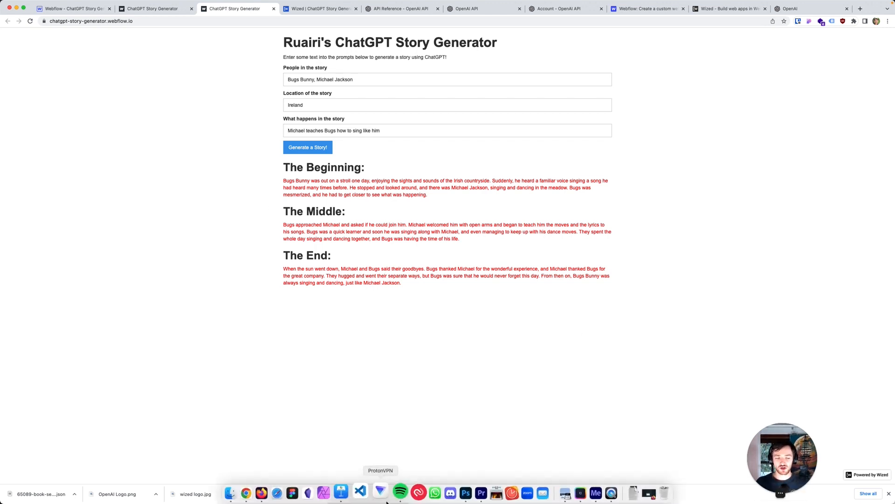
click(776, 493)
drag(815, 419, 425, 228)
click(312, 8)
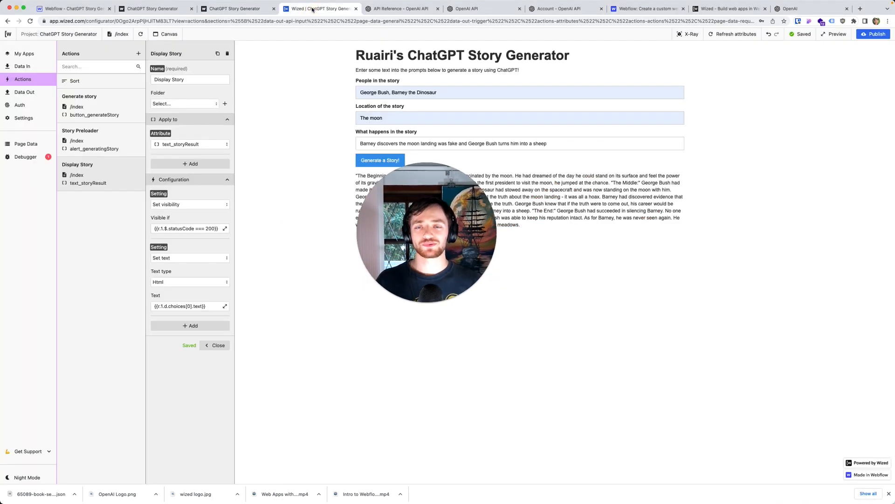